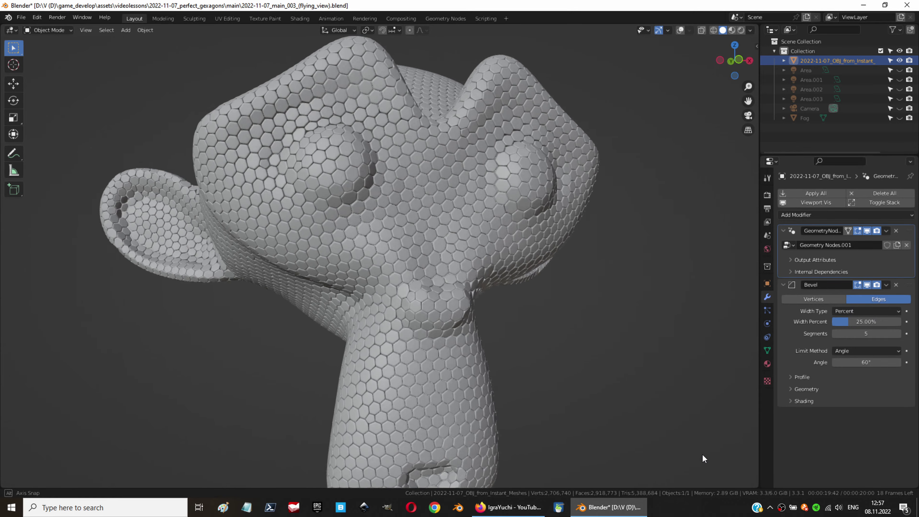
Orbit around the finished hexagon-tiled Suzanne render to inspect it
mouse_move(678, 456)
middle_mouse_down()
mouse_move(451, 470)
mouse_move(303, 466)
mouse_move(273, 397)
mouse_move(273, 372)
mouse_move(255, 486)
mouse_move(252, 90)
mouse_move(260, 64)
mouse_move(261, 487)
mouse_move(268, 459)
middle_mouse_up()
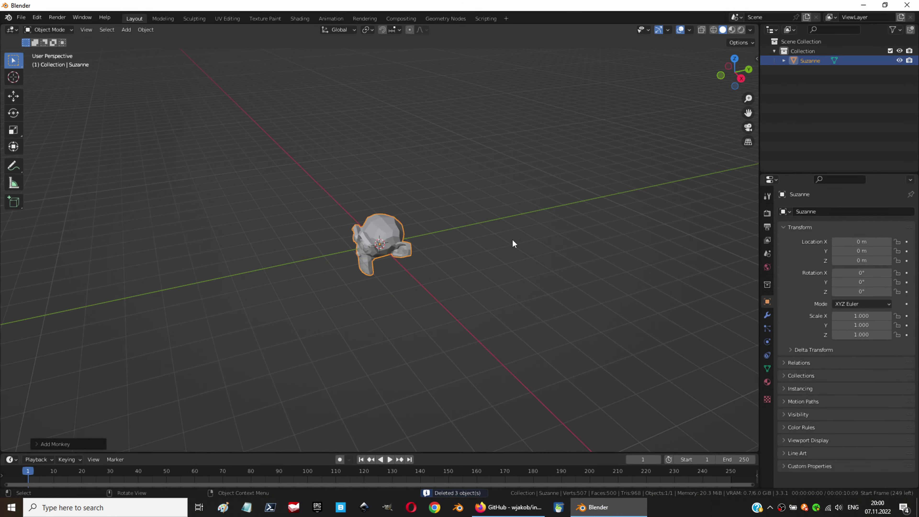
Add a Remesh modifier to Suzanne and set its voxel size to 0.0066 m
left_click(846, 233)
left_click(704, 363)
double_click(857, 351)
type("0")
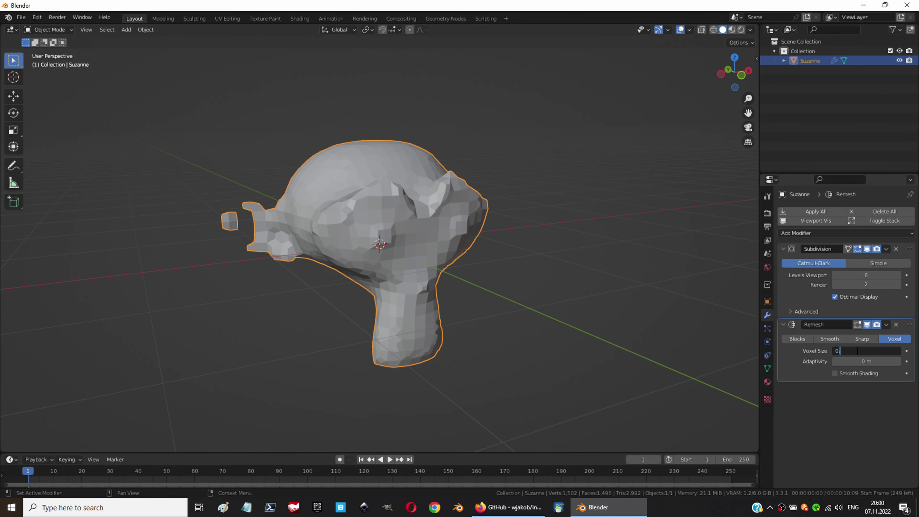
key("Return")
Add the remaining modifiers, apply them all, and start the Wavefront OBJ export
left_click(833, 232)
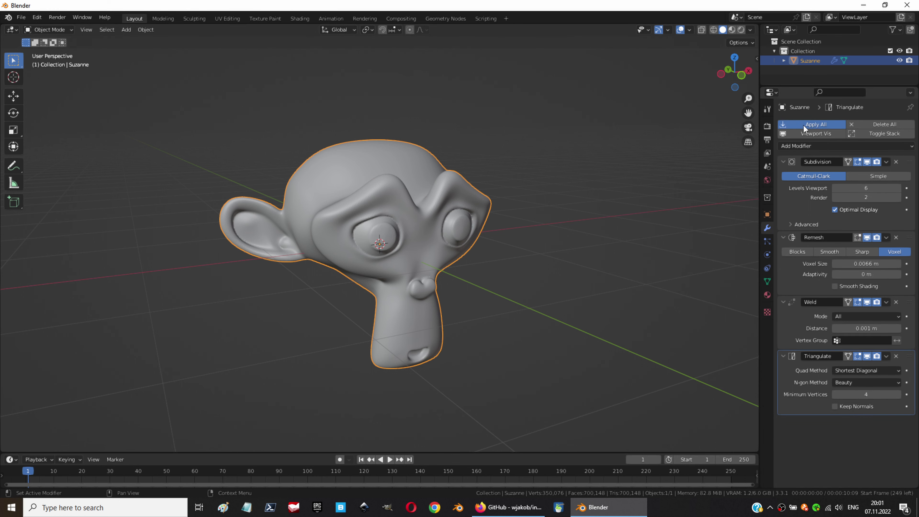
left_click(21, 17)
left_click(144, 234)
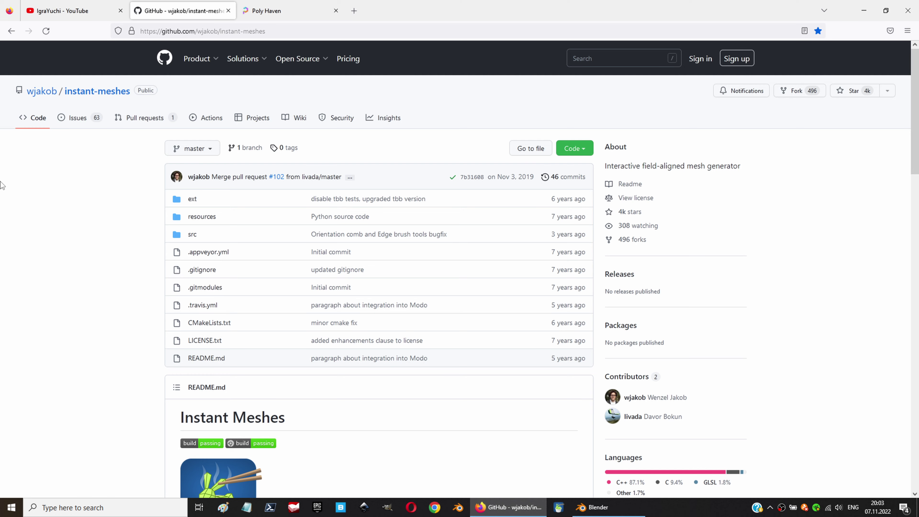
Download the Microsoft Windows pre-compiled build of Instant Meshes from GitHub
scroll(68, 159, "down", 3)
scroll(69, 160, "down", 2)
scroll(68, 160, "down", 3)
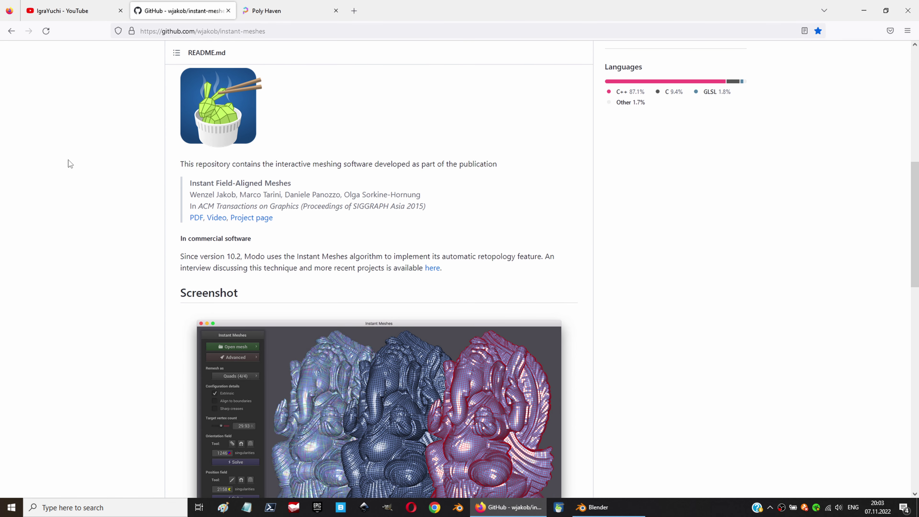
scroll(68, 160, "down", 6)
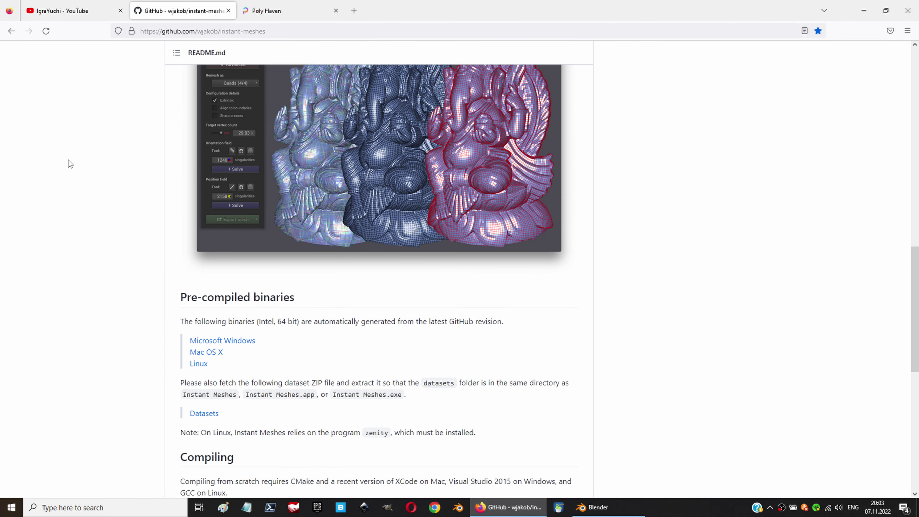
left_click(236, 344)
Extract the downloaded zip and open the instant-meshes-windows folder
left_click(798, 94)
right_click(232, 62)
left_click(277, 166)
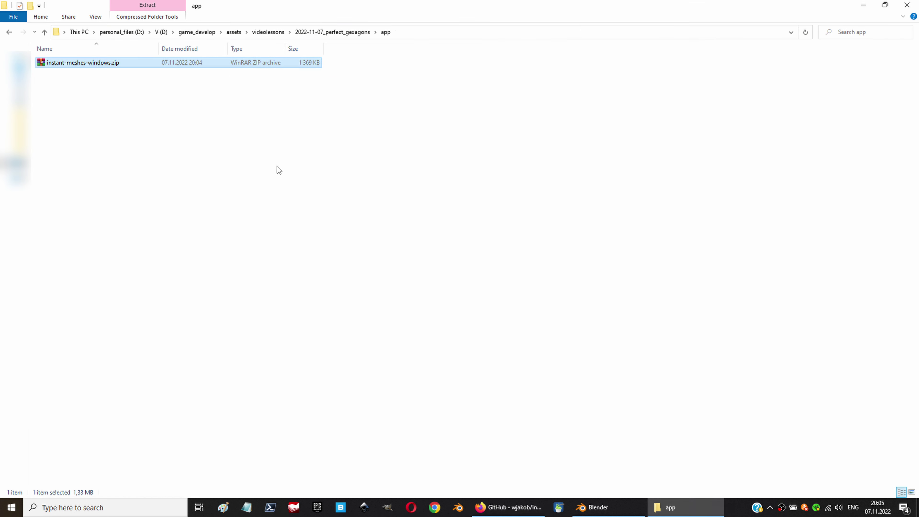
double_click(98, 63)
Check the properties of Instant Meshes.exe, then launch Instant Meshes
right_click(98, 63)
left_click(120, 353)
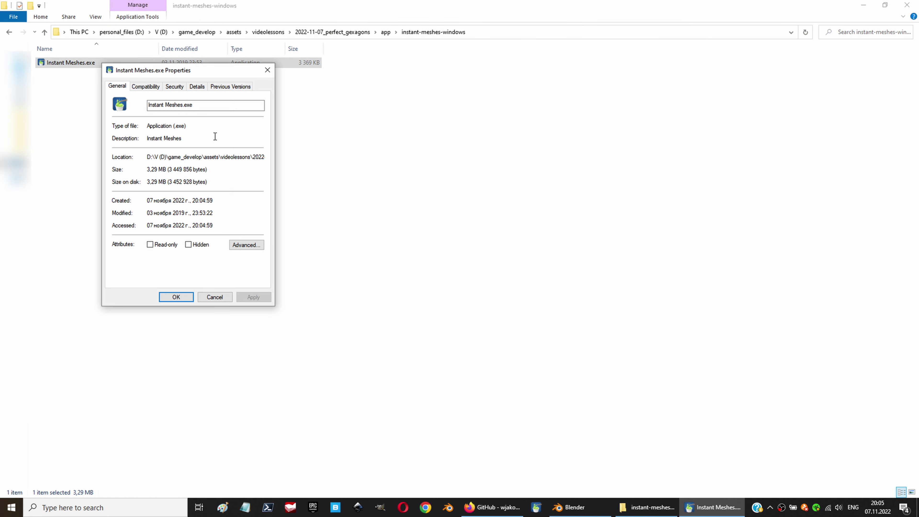
left_click(176, 297)
double_click(133, 62)
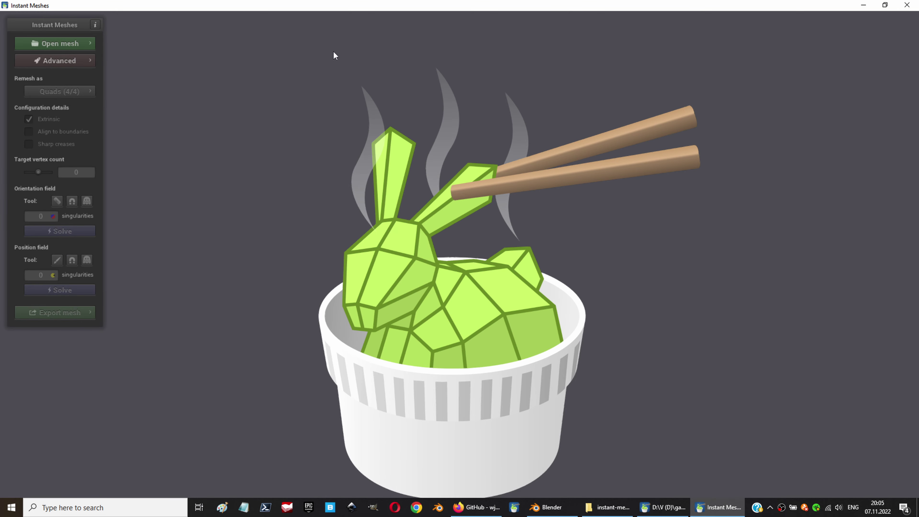
Load the monkey OBJ exported from Blender into Instant Meshes and inspect it
left_click(63, 44)
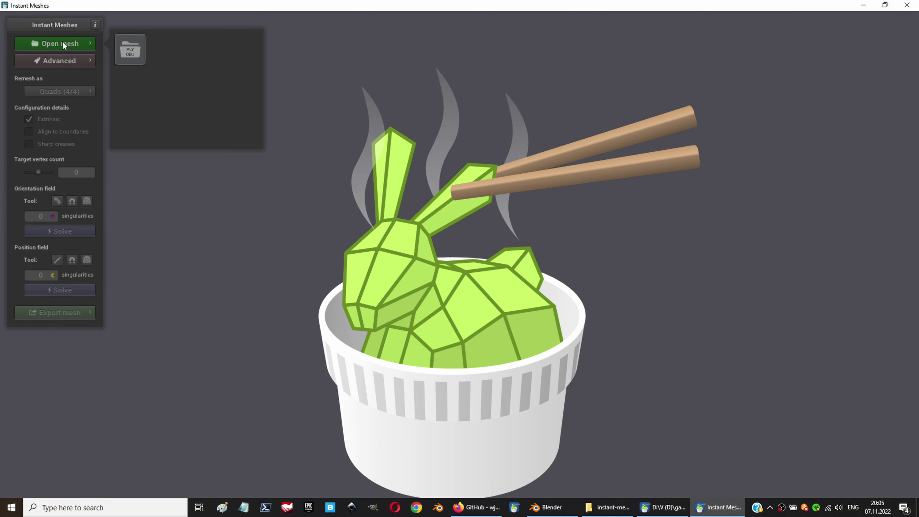
left_click(127, 51)
left_click(819, 423)
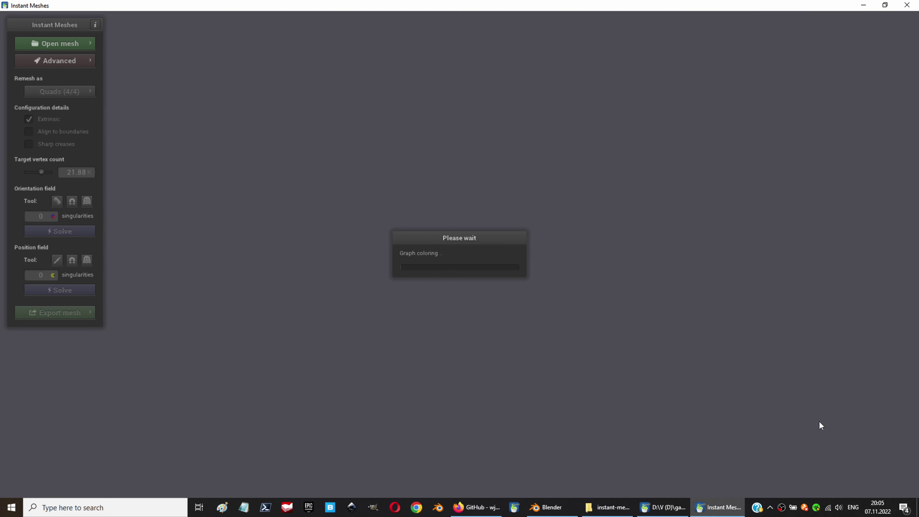
mouse_move(819, 422)
left_mouse_down()
mouse_move(620, 99)
mouse_move(205, 237)
mouse_move(217, 446)
mouse_move(495, 302)
mouse_move(733, 324)
left_mouse_up()
Remesh as triangles at about 6.23K target vertices, solving orientation and position fields
left_click(58, 61)
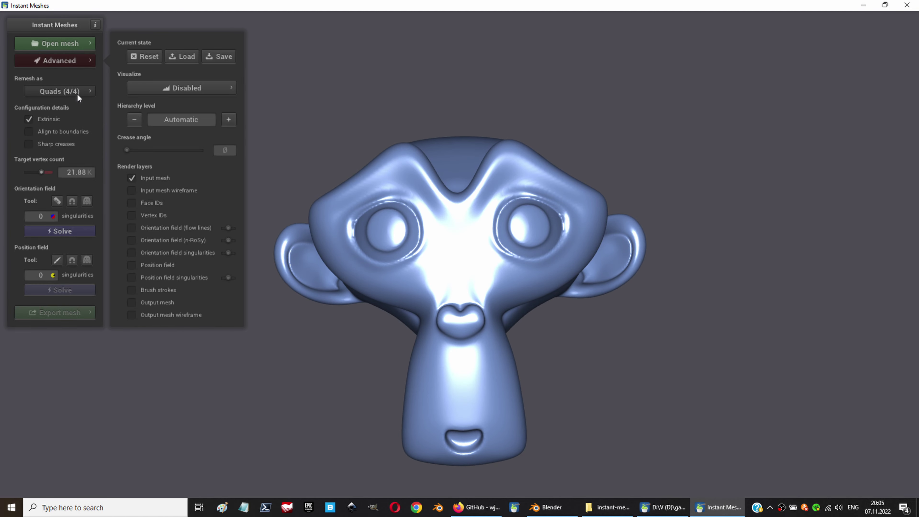
left_click(77, 93)
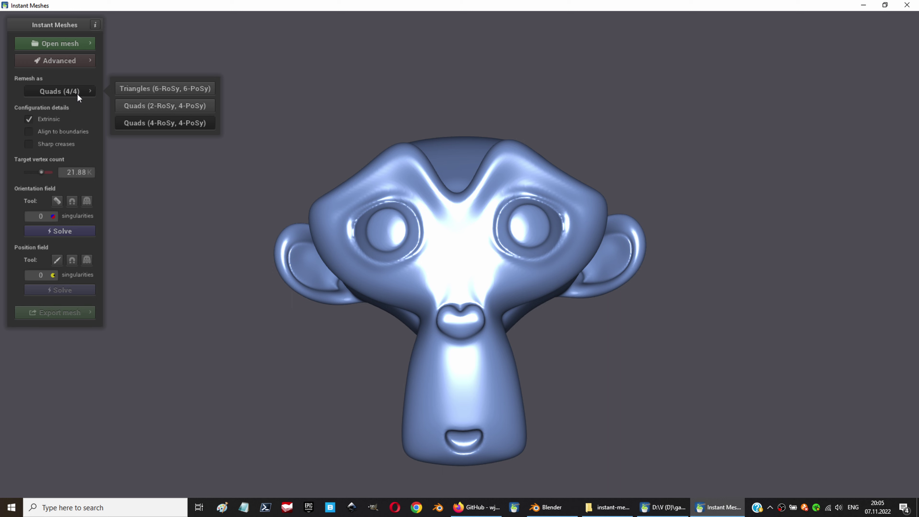
left_click(146, 85)
left_click_drag(42, 171, 36, 172)
left_click(58, 231)
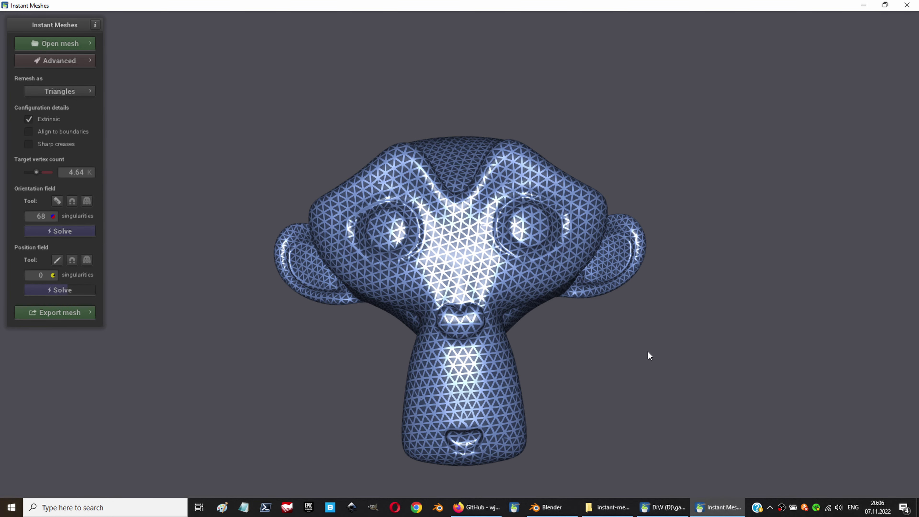
left_click_drag(29, 171, 38, 173)
left_click(52, 231)
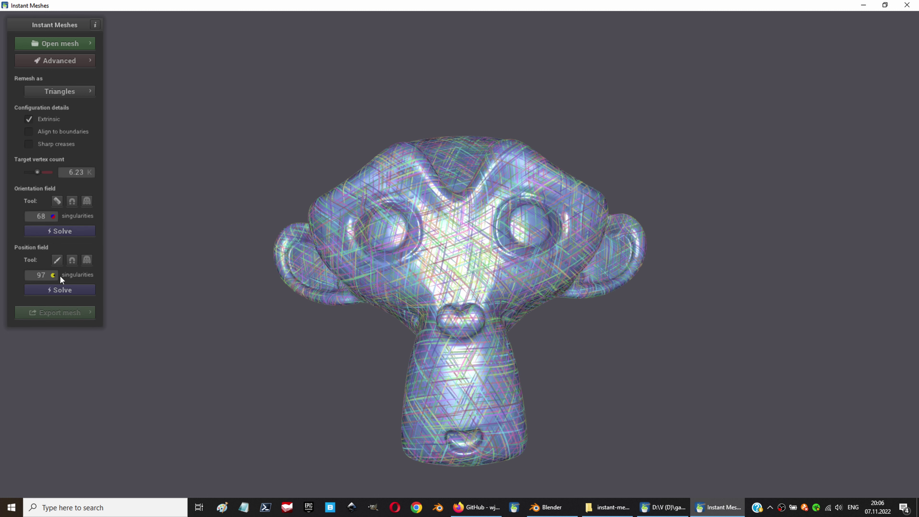
left_click(63, 295)
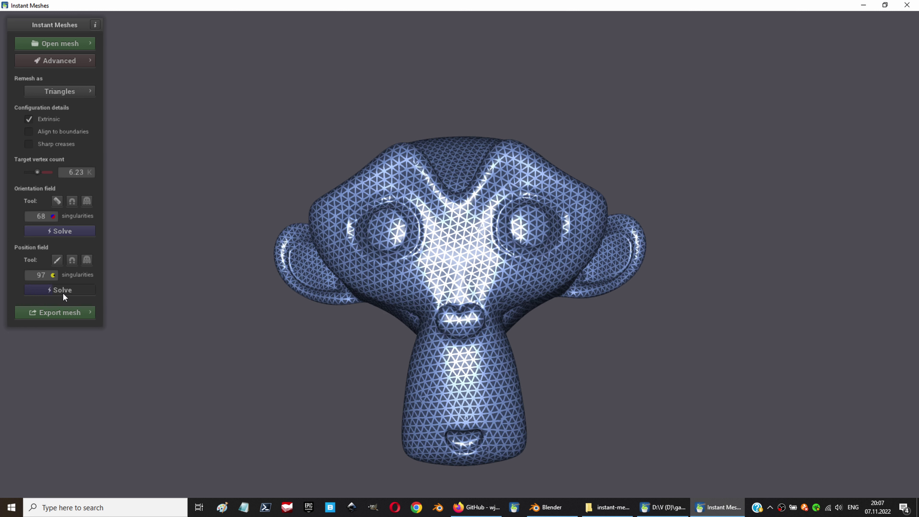
Extract the triangle mesh and save it as 2022-11-07_OBJ_from_Instant_.obj
left_click(52, 313)
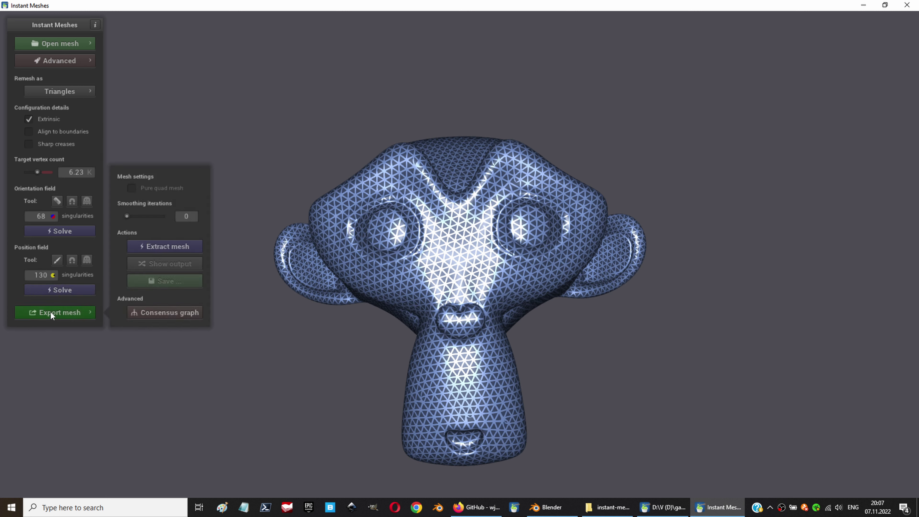
left_click(181, 249)
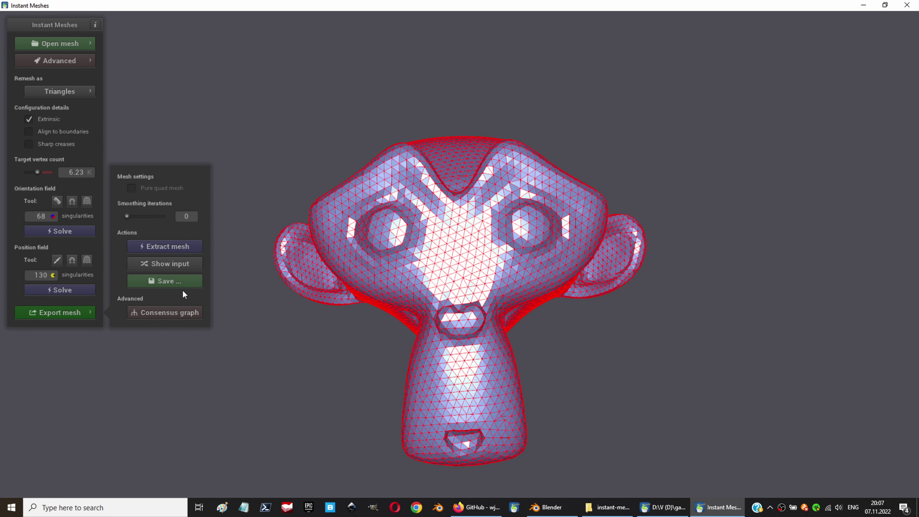
left_click(180, 284)
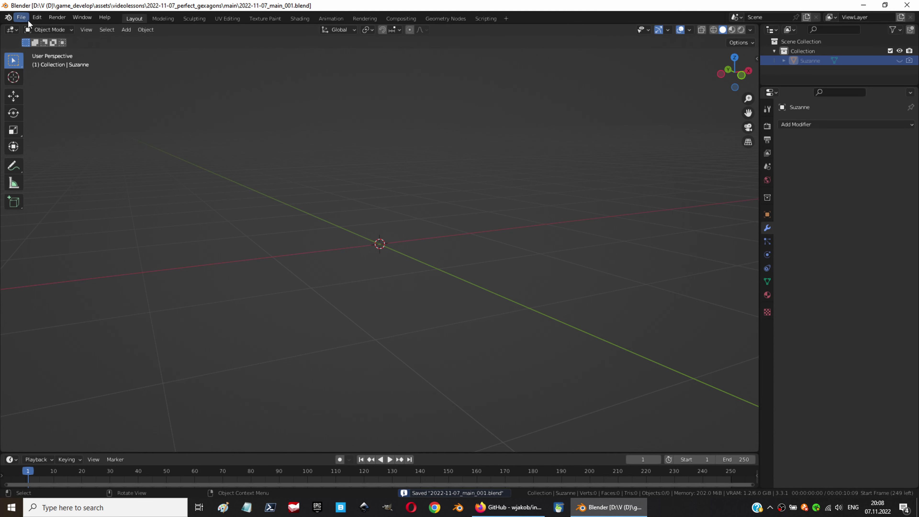
left_click(28, 20)
mouse_move(36, 147)
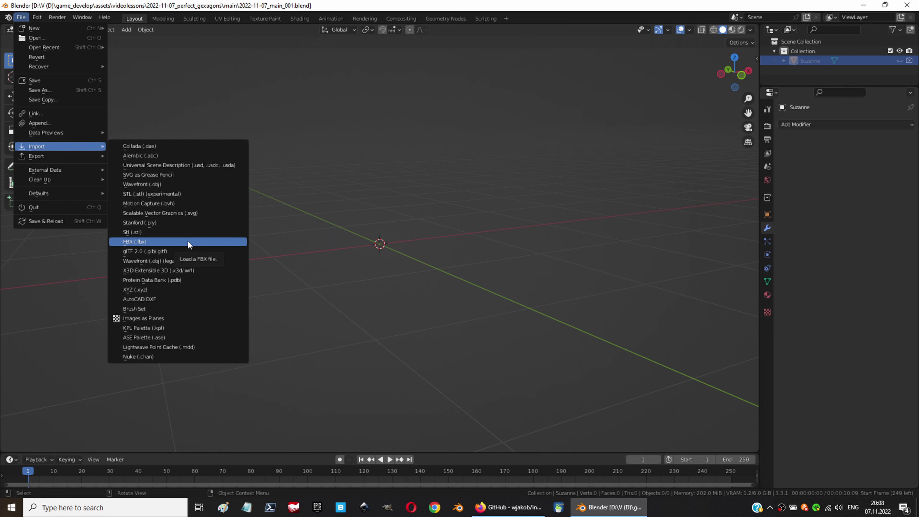
Import the Instant Meshes OBJ file into Blender as a Wavefront mesh
left_click(142, 184)
left_click(344, 123)
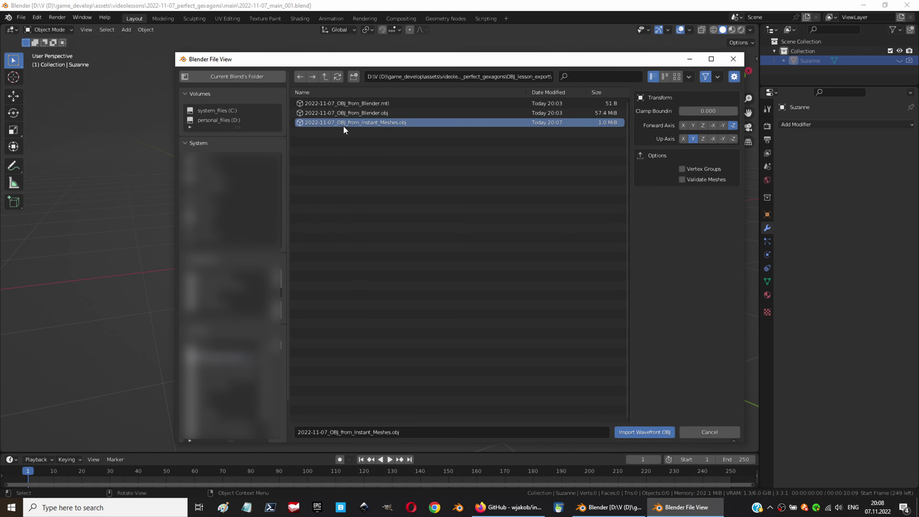
left_click(650, 432)
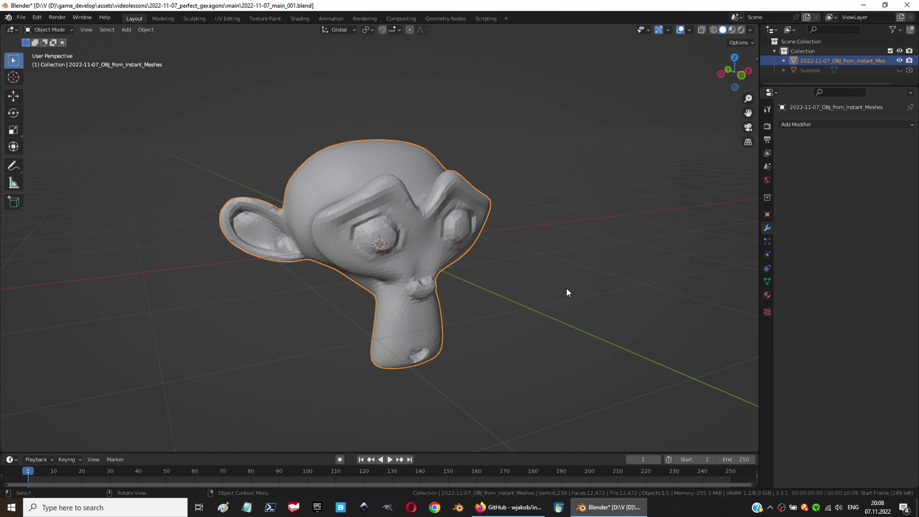
Enable Wireframe and Face Orientation overlays and view the monkey from the front
left_click(691, 30)
left_click(630, 195)
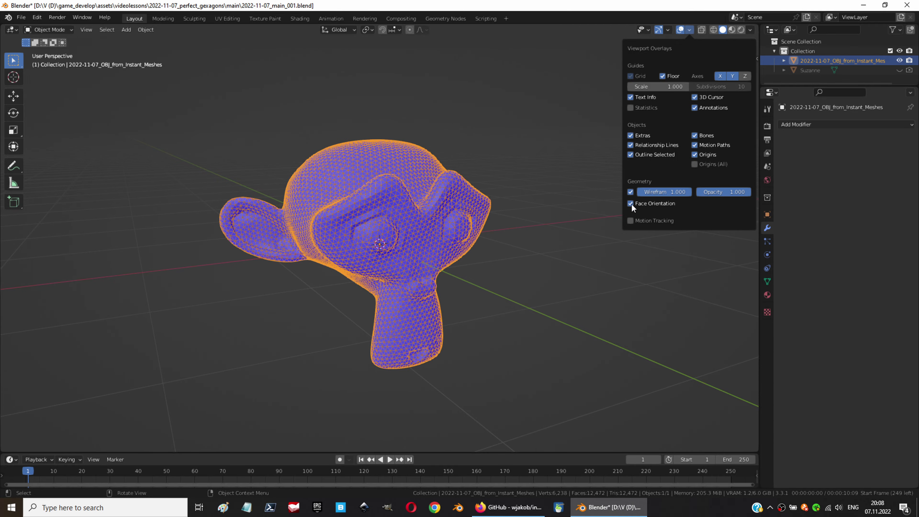
left_click(600, 342)
mouse_move(599, 315)
middle_mouse_down()
mouse_move(601, 260)
mouse_move(345, 267)
mouse_move(157, 256)
mouse_move(175, 457)
middle_mouse_up()
Create a new Geometry Nodes setup and insert a Dual Mesh node into the geometry link
left_click_drag(175, 454, 175, 343)
left_click(8, 351)
left_click(38, 432)
left_click(357, 346)
left_click_drag(481, 338, 482, 209)
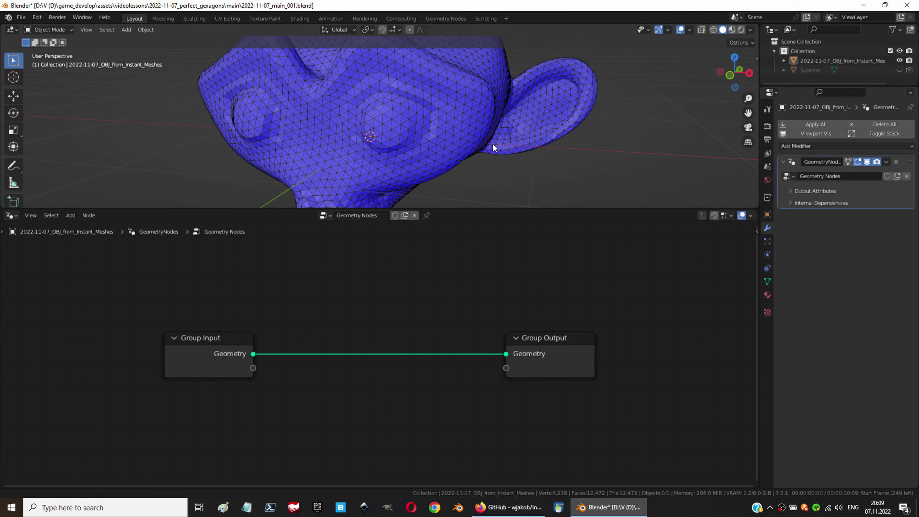
key("shift+a")
type("dual")
key("Return")
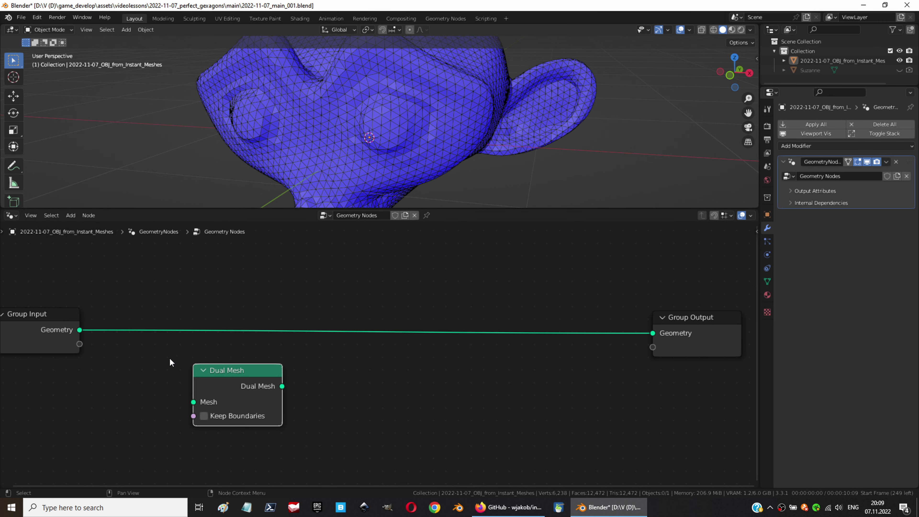
left_click(67, 303)
Add Split Edges and Scale Elements nodes after Dual Mesh, with a Normal node below
scroll(478, 125, "up", 4)
scroll(478, 124, "up", 3)
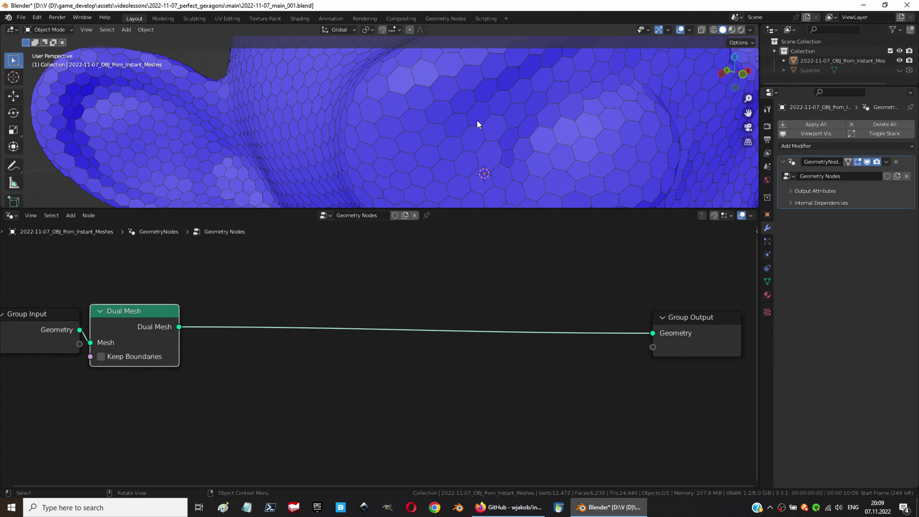
scroll(478, 124, "down", 4)
scroll(478, 124, "up", 1)
left_click(299, 295)
left_click(229, 328)
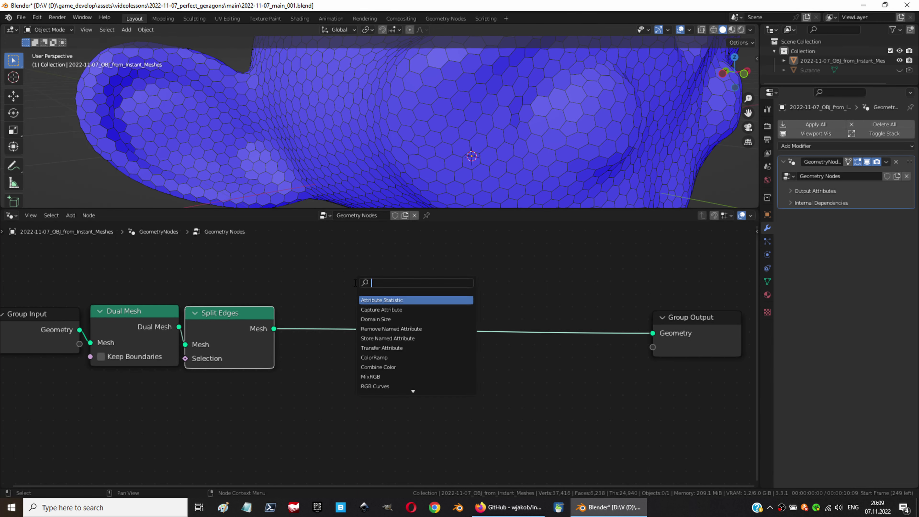
left_click(378, 413)
type("normal")
key("Return")
left_click(510, 458)
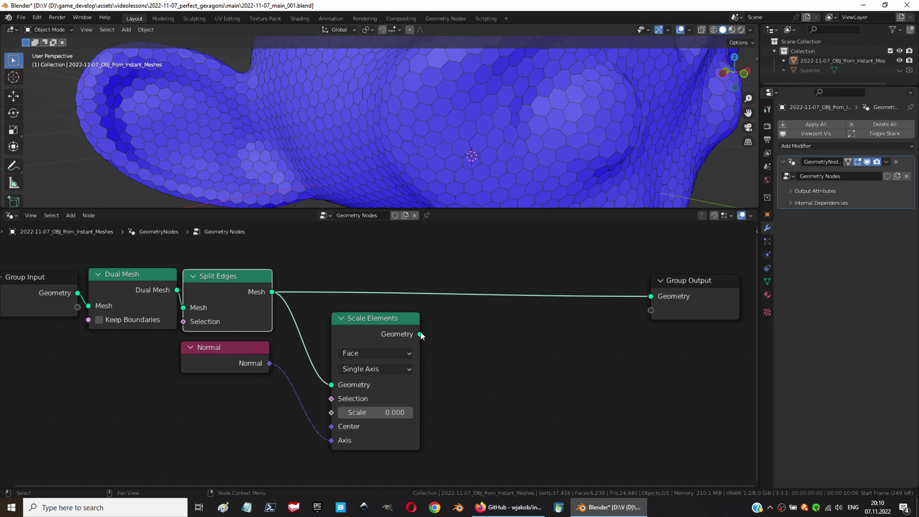
Add two Capture Attribute nodes, feeding Position into the second one
scroll(510, 373, "right", 4, "ctrl")
left_click(455, 298)
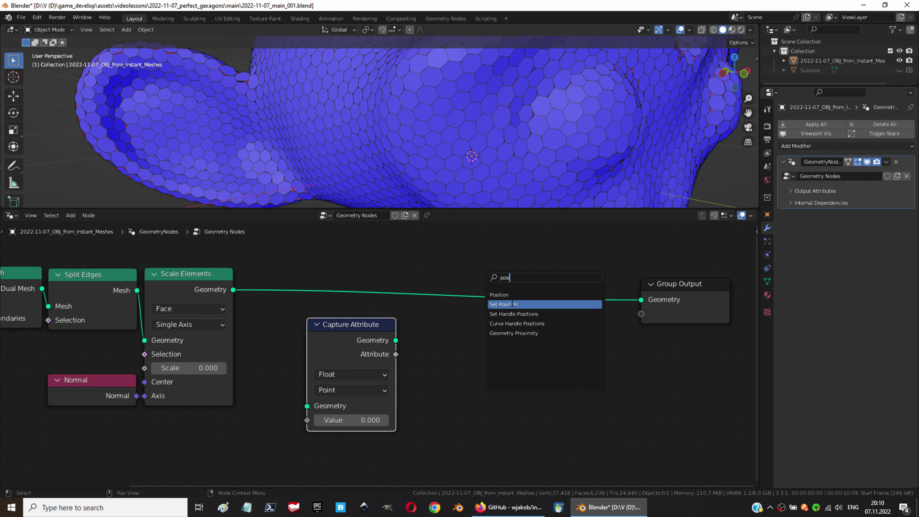
left_click(351, 349)
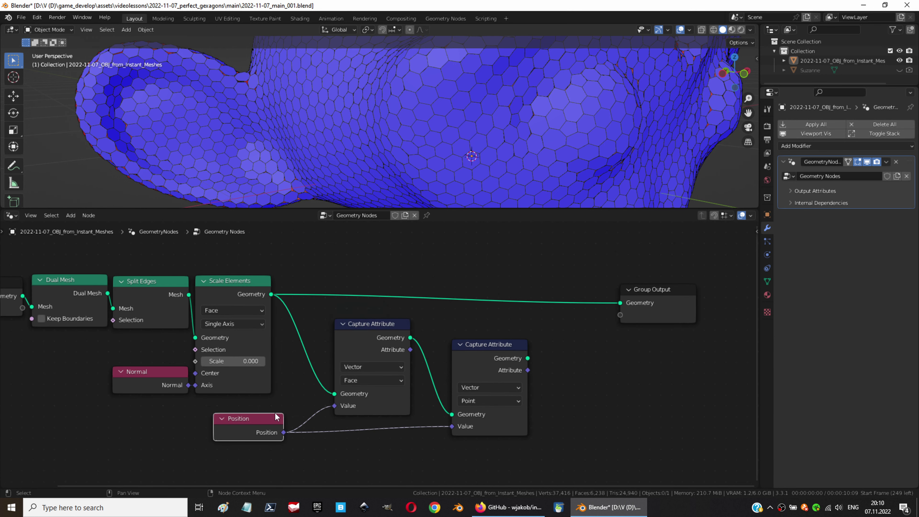
left_click_drag(489, 348, 409, 341)
left_click_drag(247, 451, 419, 435)
Add a vector Subtract node after the capture nodes, followed by a Normalize node
key("shift+a")
type("vector")
key("Return")
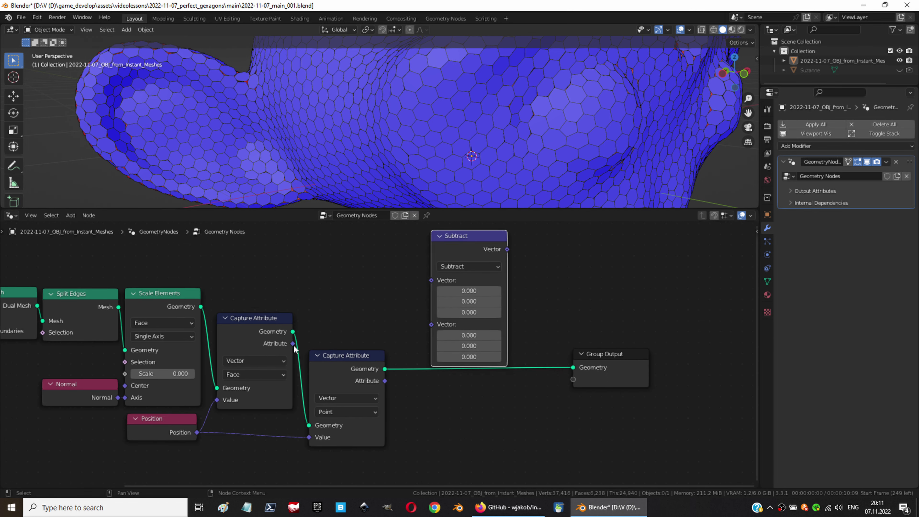
middle_click_drag(481, 271, 344, 271)
left_click_drag(548, 346, 692, 347)
left_click(692, 345)
key("shift+a")
type("norma")
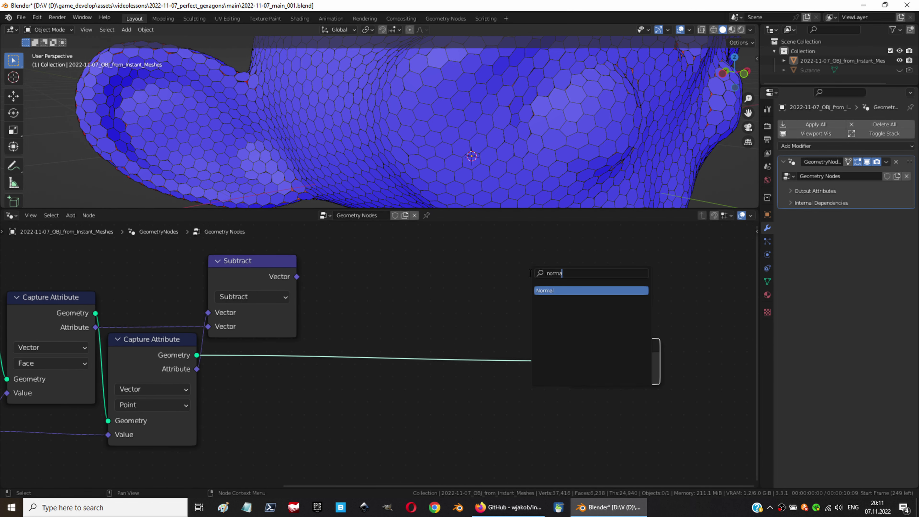
key("Return")
left_click(398, 373)
left_click(464, 358)
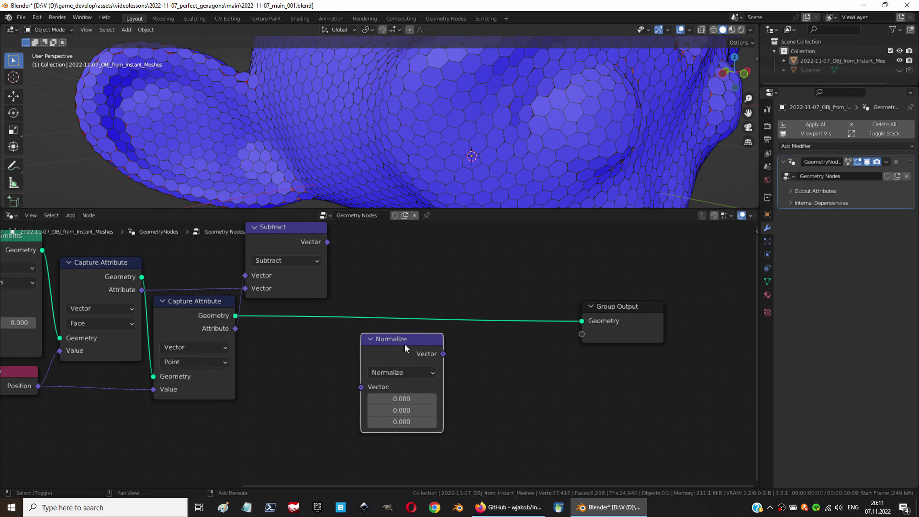
Add a vector Scale node after Normalize and a Set Position node before Group Output
key("shift+d")
left_click(507, 372)
left_click(474, 177)
middle_click_drag(362, 253, 374, 310)
left_click_drag(485, 398, 456, 288)
left_click(455, 288)
middle_click_drag(501, 344, 399, 336)
left_click(398, 337)
type("0.001")
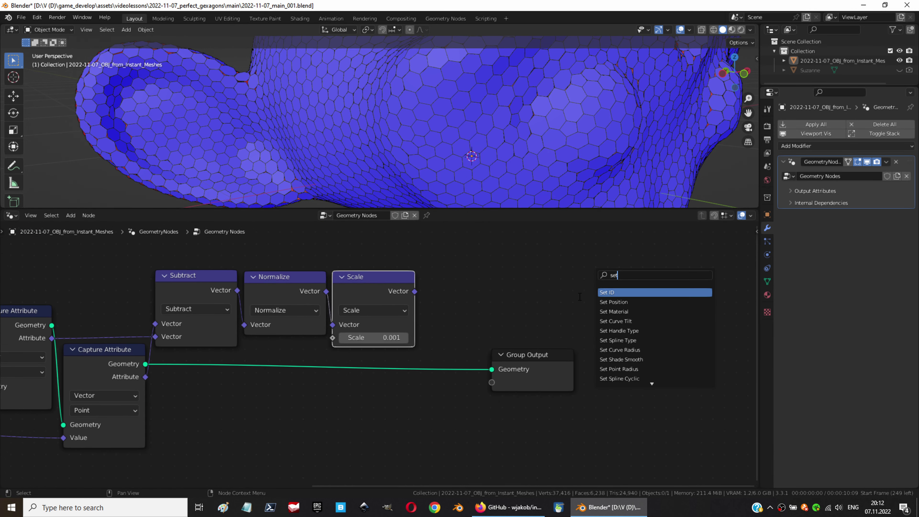
left_click(614, 302)
left_click(469, 347)
Set the Scale factor to 0.001 and frame the whole node tree
double_click(376, 337)
type("0.002")
key("Return")
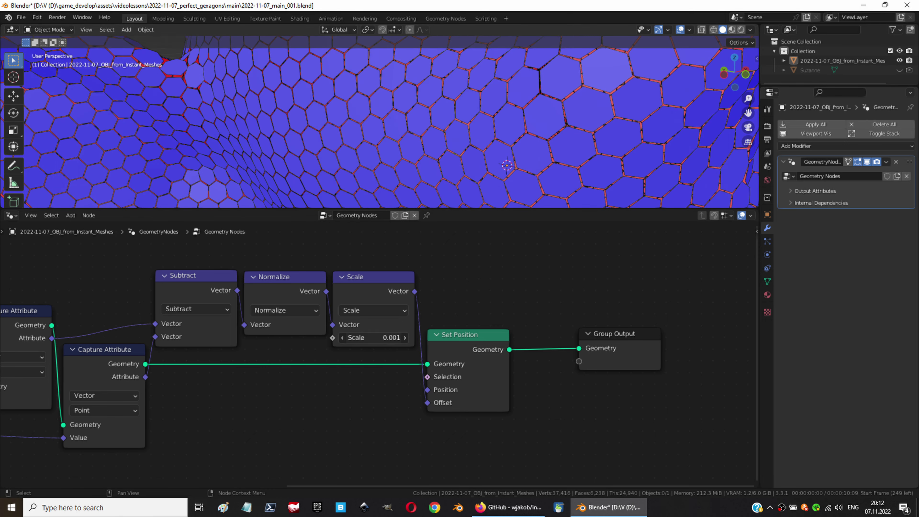
key("BackSpace")
type("1")
key("Return")
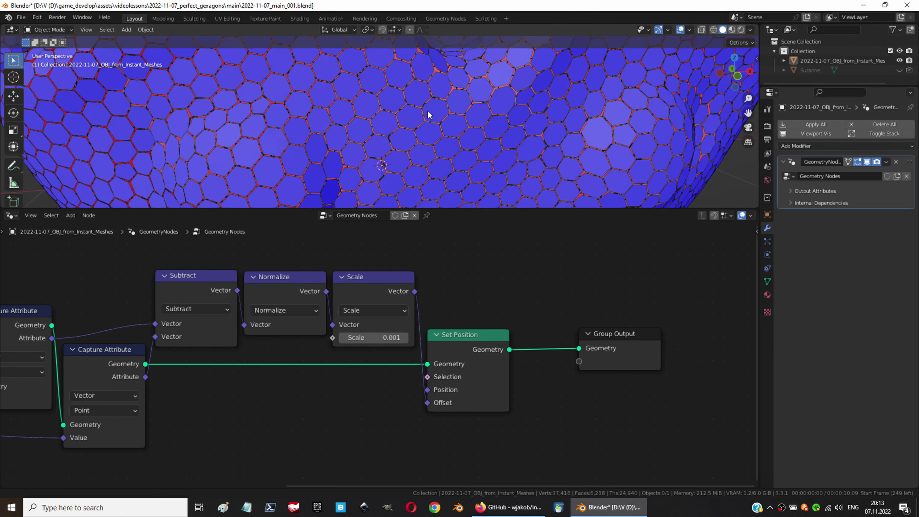
type("1")
key("Return")
scroll(554, 410, "down", 2)
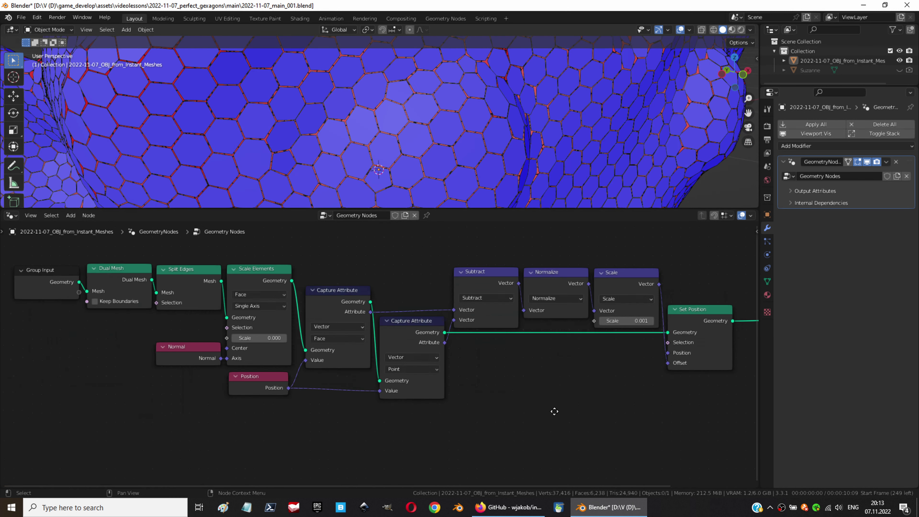
scroll(457, 433, "up", 3, "ctrl")
scroll(457, 433, "down", 3, "ctrl")
Add Mesh to Curve and Fillet Curve nodes with Count 5 and Radius 0.007 m
scroll(613, 408, "up", 3)
left_click_drag(642, 315, 520, 317)
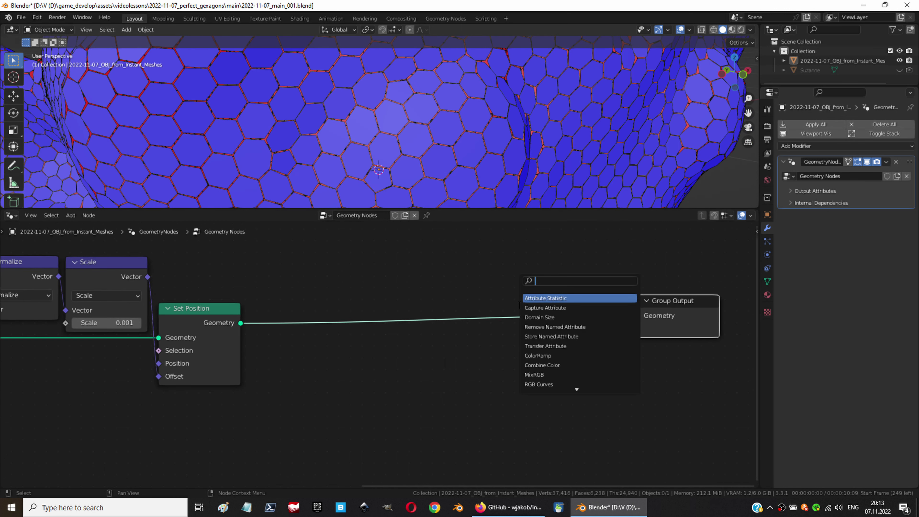
key("Escape")
left_click(406, 295)
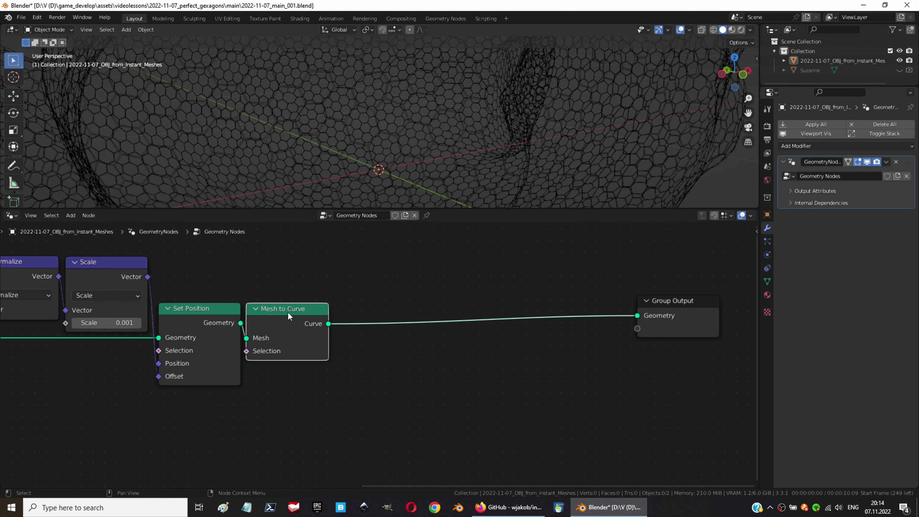
type("fi")
left_click(392, 304)
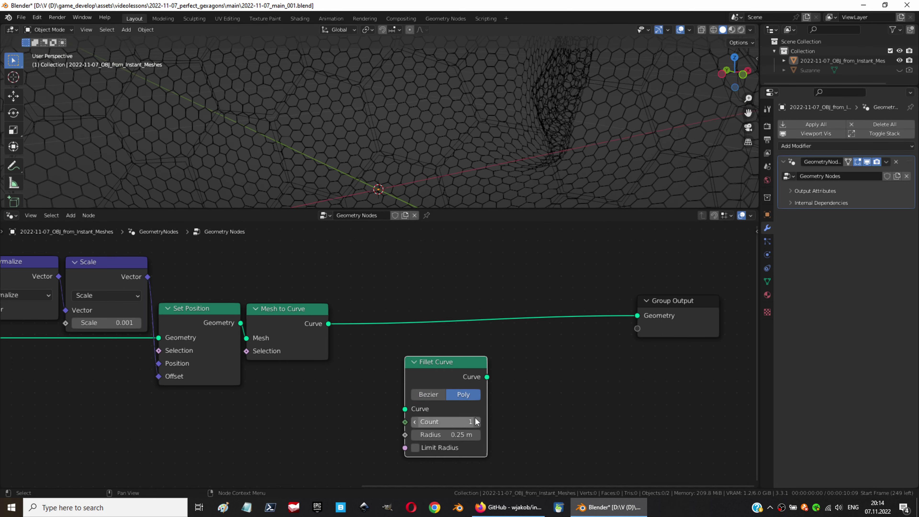
left_click(476, 421)
type("5")
key("Tab")
type("0.001")
key("Return")
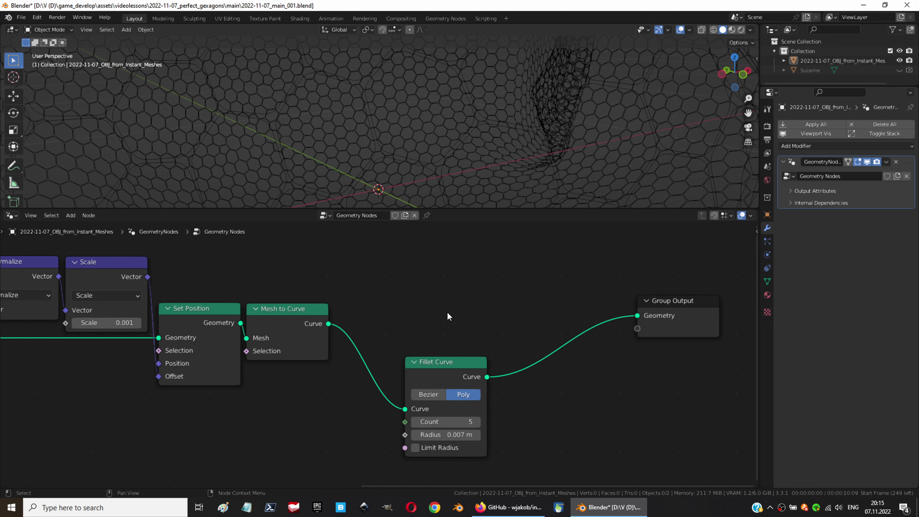
Apply all modifiers to the hex mesh too early, then undo it
middle_click_drag(484, 404, 519, 400)
left_click(844, 60)
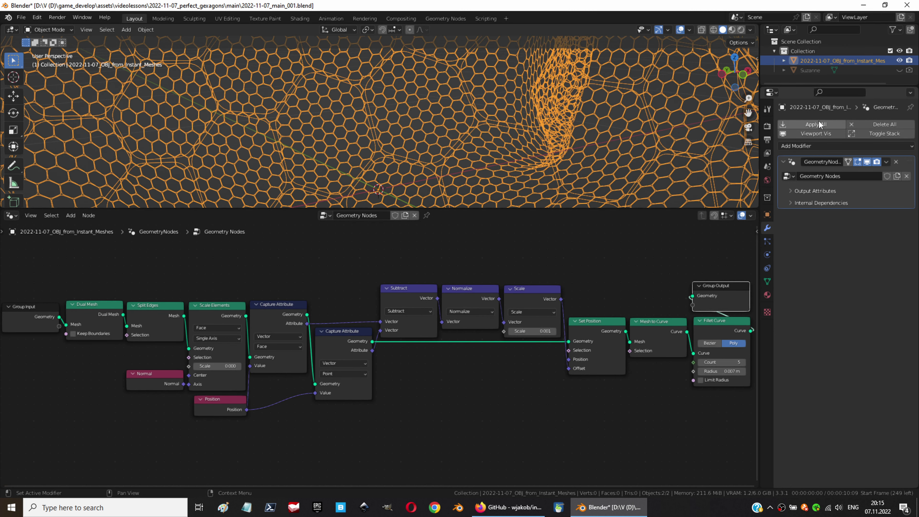
left_click(816, 125)
scroll(412, 132, "up", 2)
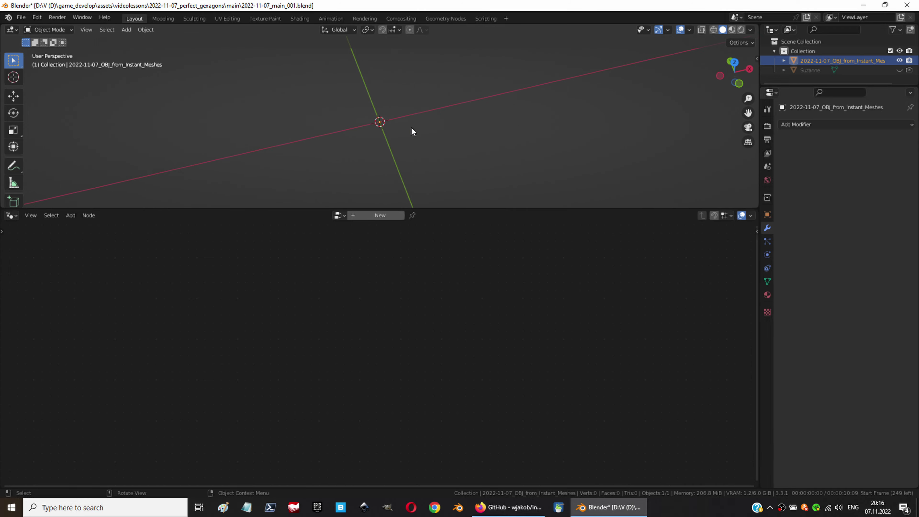
left_click(37, 17)
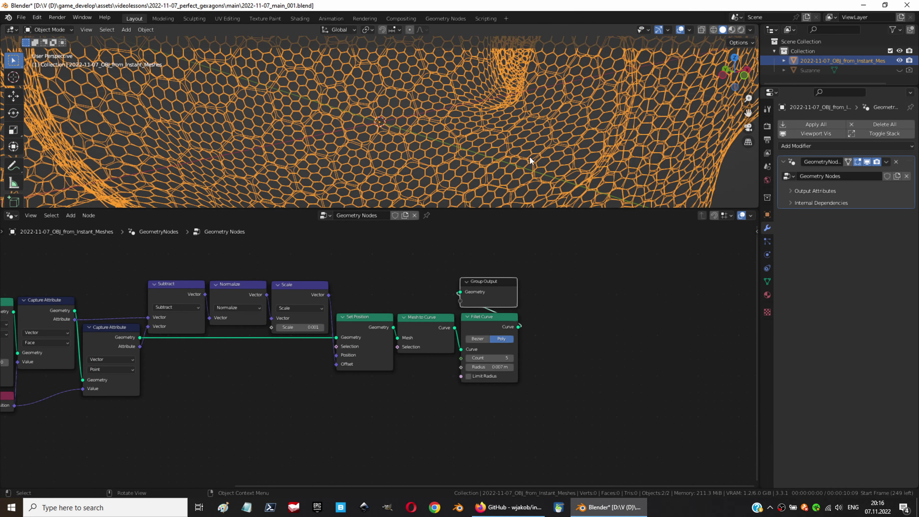
Insert a Curve to Mesh node before the output, save, and apply the Geometry Nodes modifier
key("shift+a")
key("Return")
left_click(417, 325)
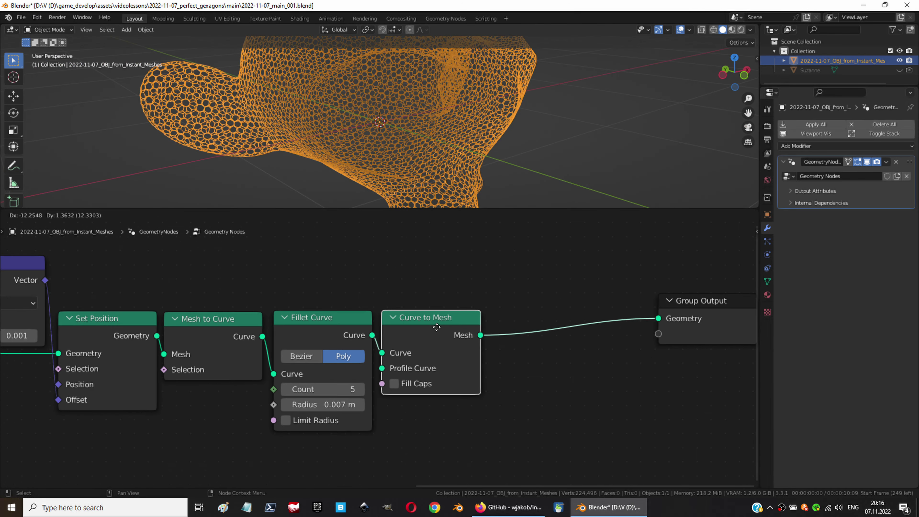
key("Home")
left_click_drag(29, 311, 84, 362)
key("Home")
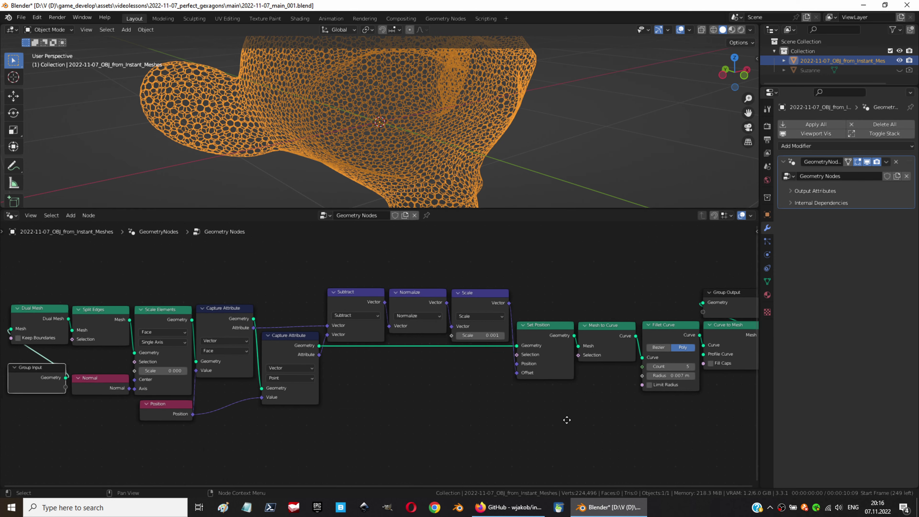
key("ctrl+s")
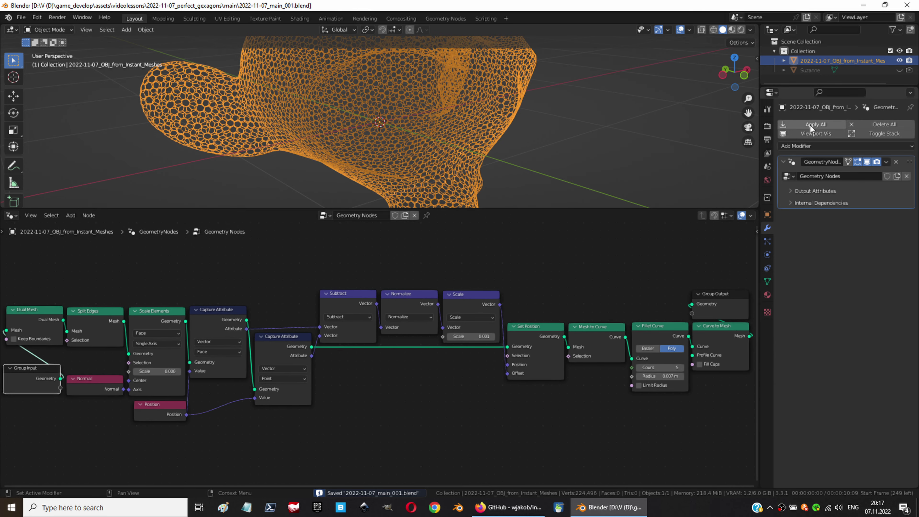
left_click(810, 125)
mouse_move(575, 133)
middle_mouse_down()
mouse_move(605, 114)
mouse_move(579, 105)
middle_mouse_up()
Save, then fill every hexagon outline with a face via New Edge/Face from Vertices
key("ctrl+s")
left_click(43, 29)
left_click(46, 50)
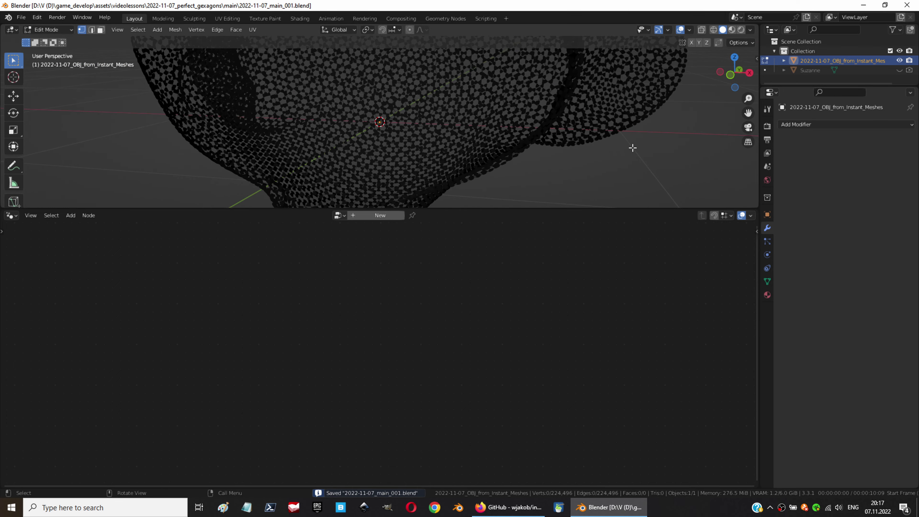
left_click(95, 29)
key("a")
left_click(195, 30)
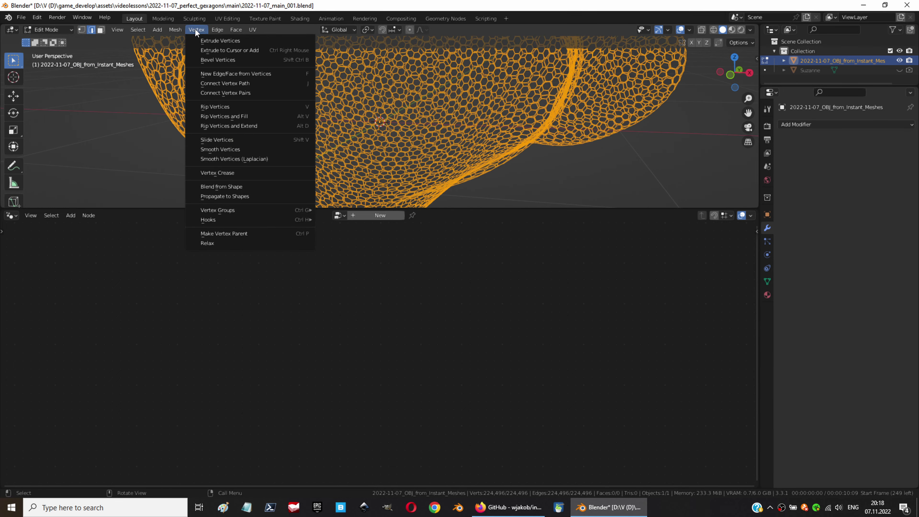
left_click(219, 73)
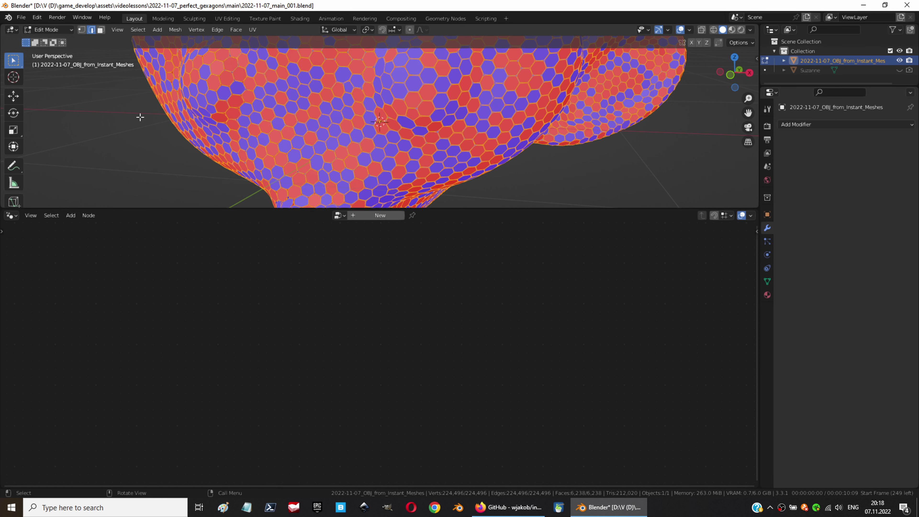
Deselect all and check the hexagon face directions with the Face Orientation overlay
left_click_drag(551, 209, 554, 449)
key("alt+a")
scroll(571, 314, "down", 3)
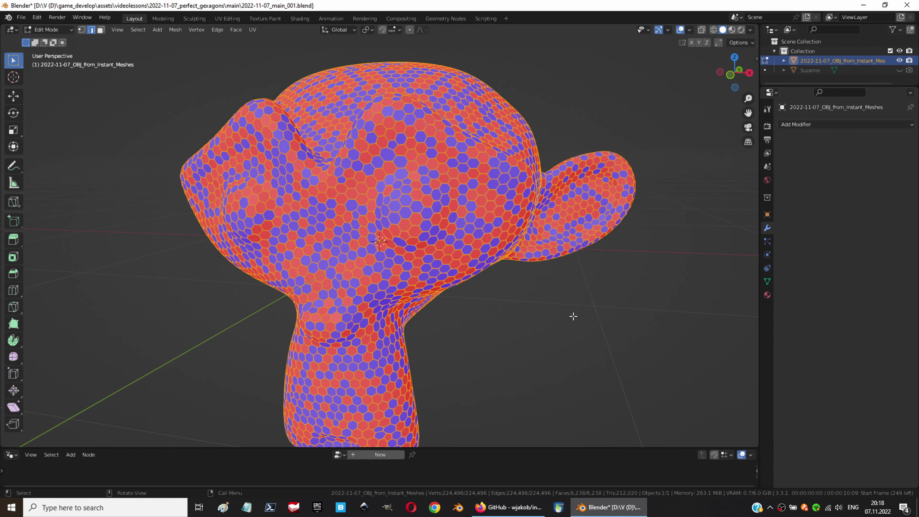
scroll(545, 327, "up", 1)
scroll(632, 314, "up", 1)
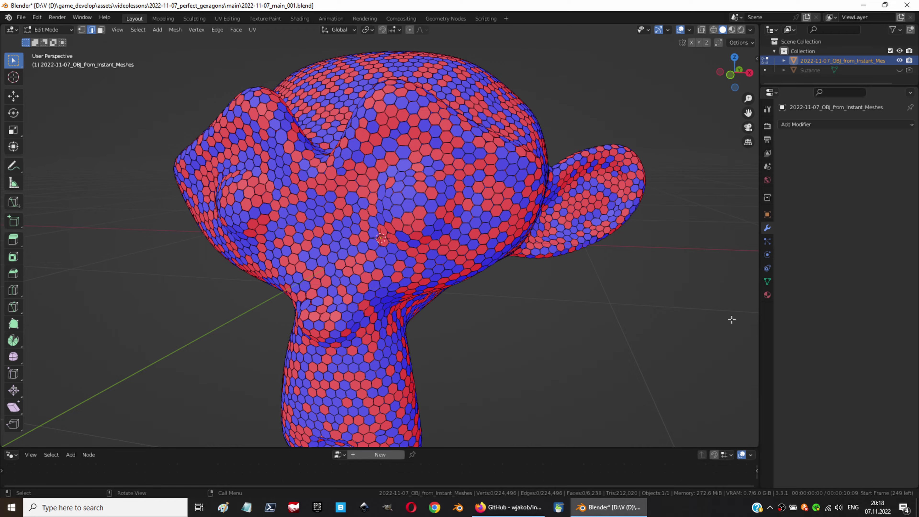
mouse_move(732, 320)
middle_mouse_down()
mouse_move(579, 308)
mouse_move(482, 317)
mouse_move(273, 307)
middle_mouse_up()
left_click(690, 30)
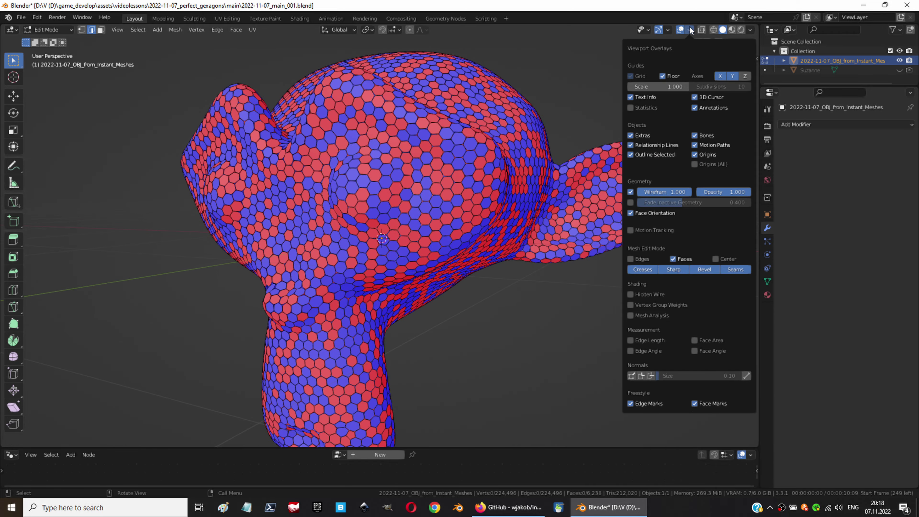
left_click(669, 213)
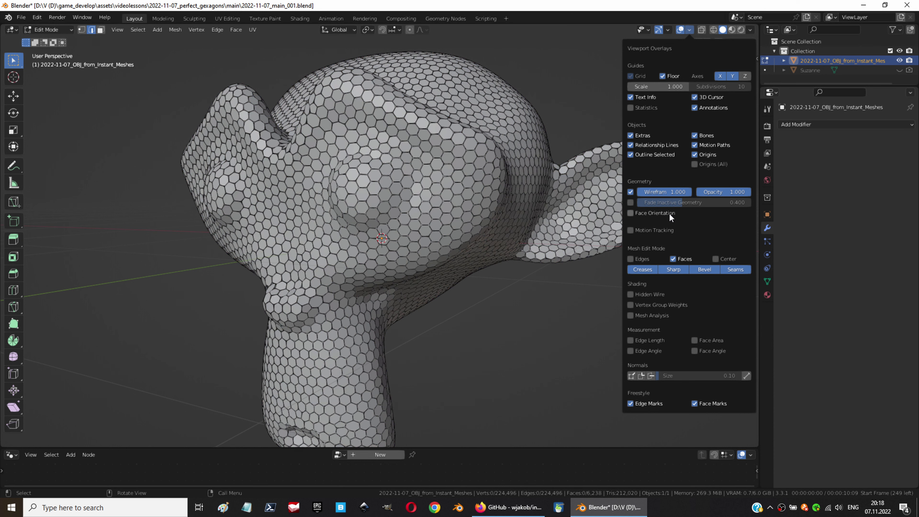
left_click(669, 212)
left_click_drag(481, 448, 458, 217)
Create a new geometry node tree containing Flip Faces and an Object Info node
left_click(380, 223)
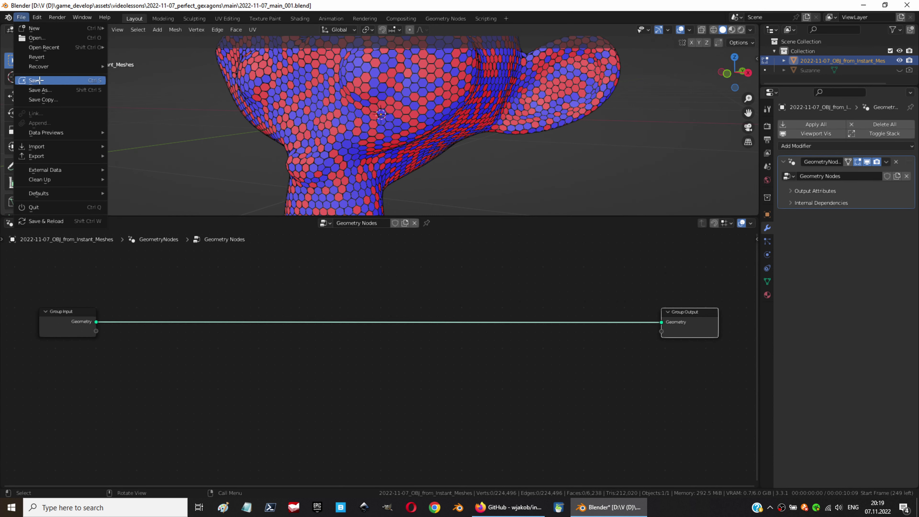
key("ctrl+s")
key("Return")
left_click(566, 327)
key("shift+a")
type("ob")
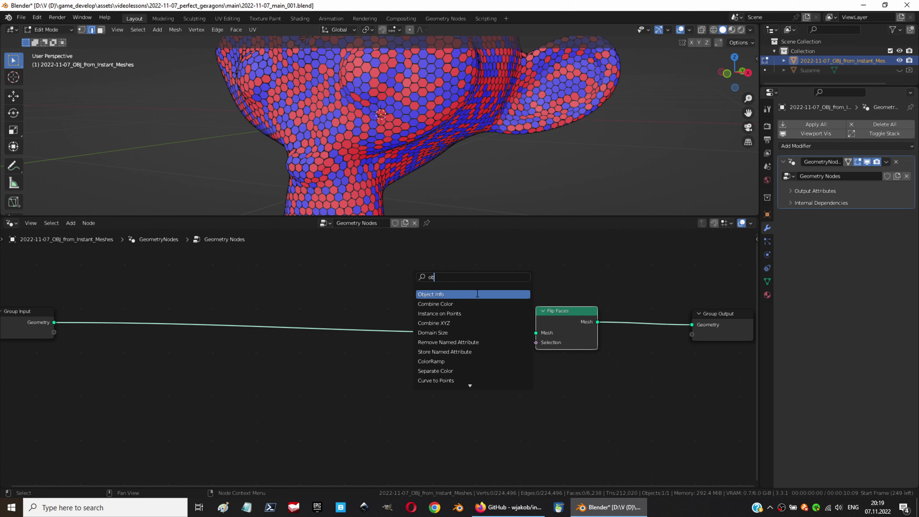
key("Return")
Add Capture Attribute after the input and a Transfer Attribute sourced from Object Info geometry
key("shift+a")
type("capt")
key("Return")
left_click(320, 382)
middle_click_drag(321, 381, 447, 349)
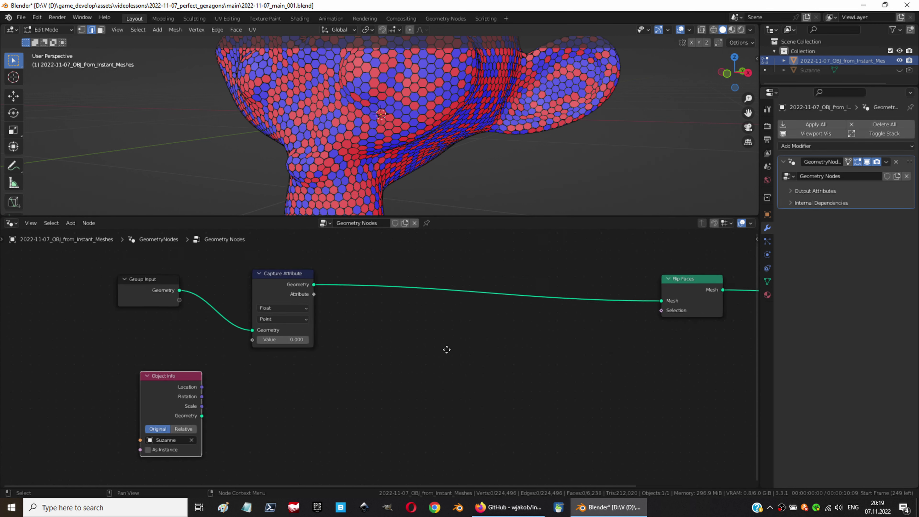
key("shift+a")
key("Return")
left_click(348, 398)
Transfer Suzanne's Normal onto the hex mesh using nearest-face mapping
scroll(326, 362, "up", 2)
left_click_drag(313, 444, 235, 276)
type("norm")
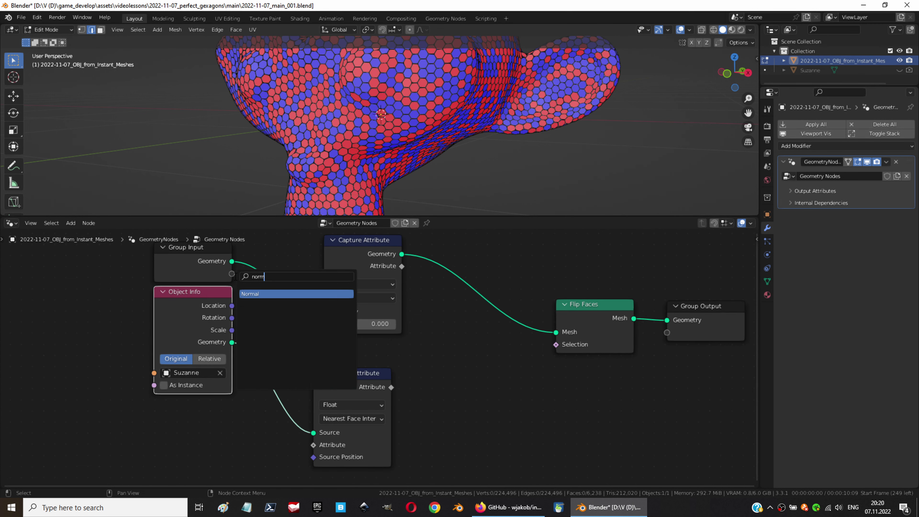
key("Return")
left_click_drag(229, 417, 301, 363)
left_click(343, 444)
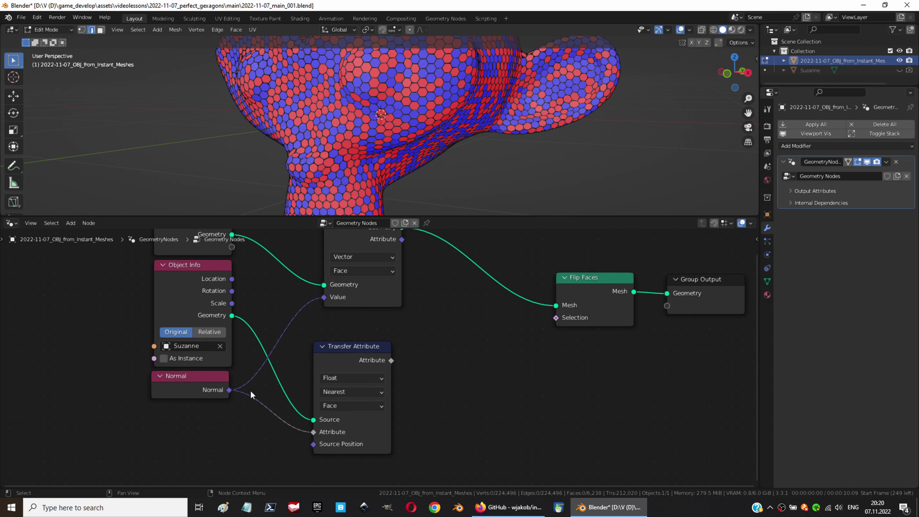
left_click_drag(360, 384, 257, 369)
Feed a Dot Product comparison of the normals into the Flip Faces selection and return to Object Mode
left_click(538, 301)
left_click(389, 380)
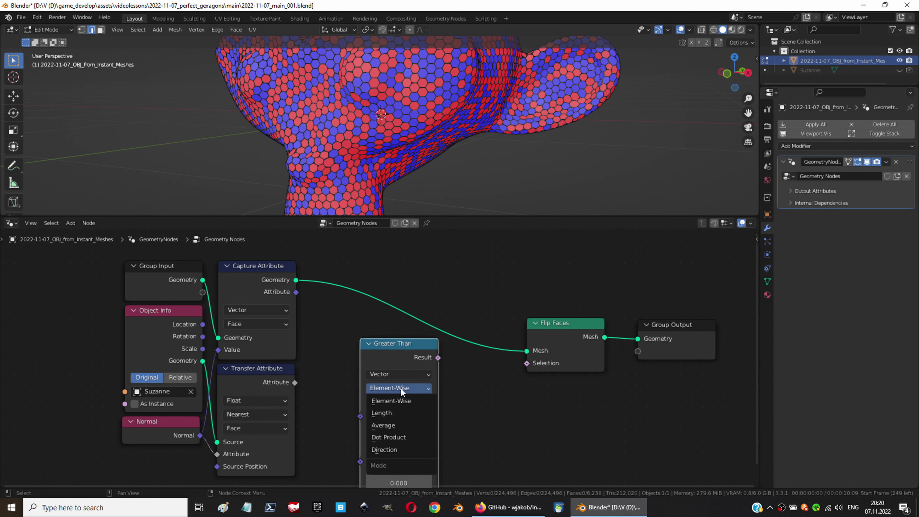
scroll(341, 320, "down", 1)
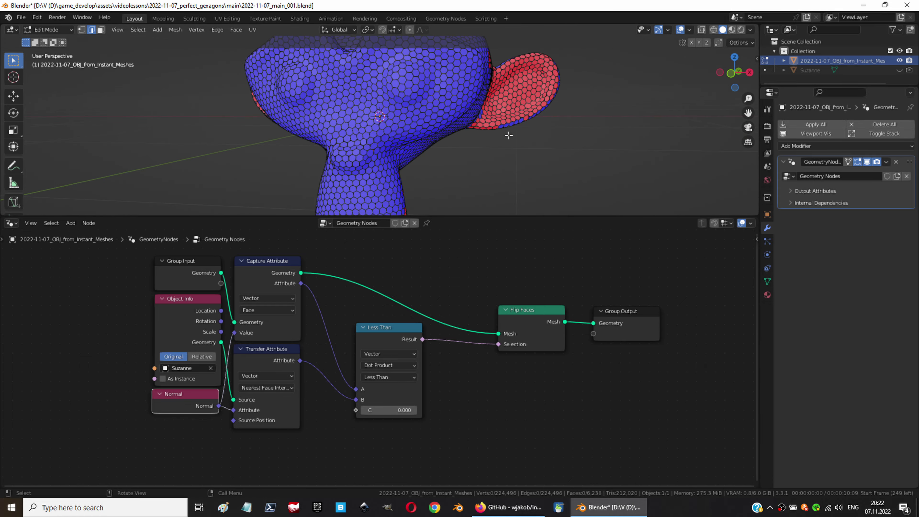
middle_click_drag(363, 85, 320, 325)
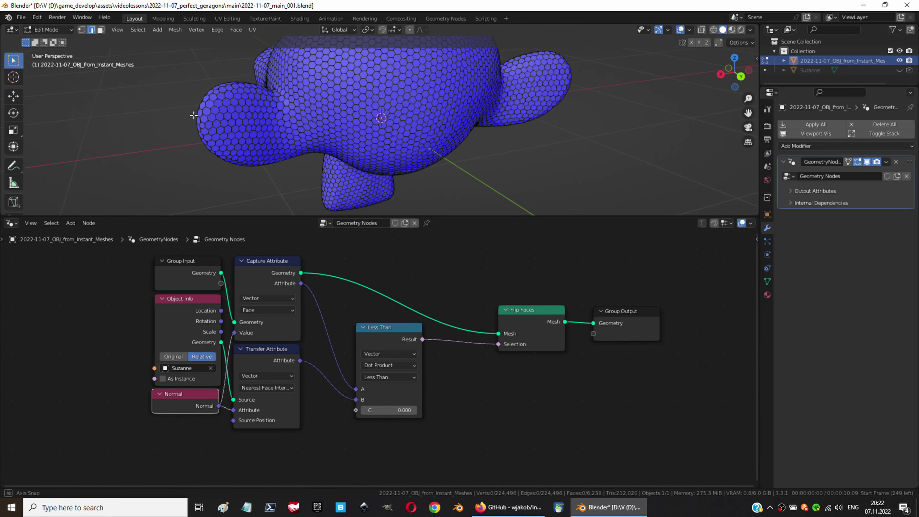
middle_click_drag(358, 153, 364, 156)
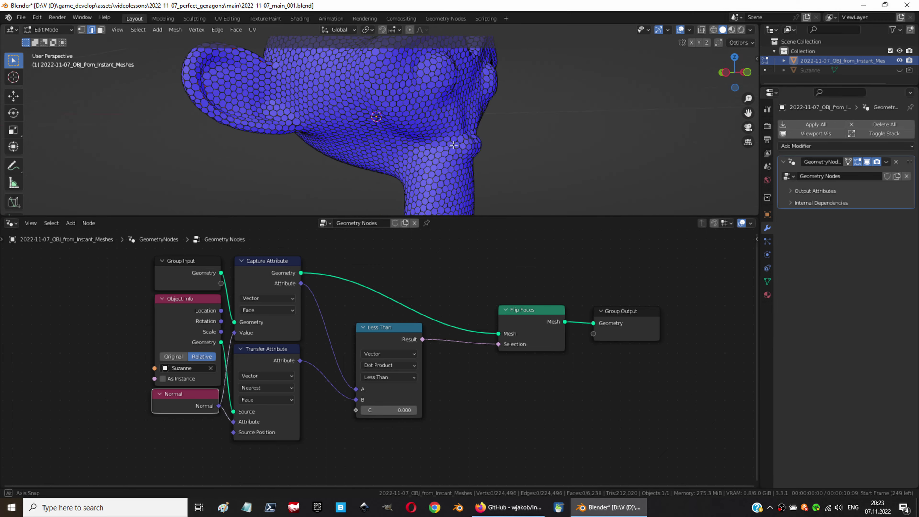
left_click_drag(606, 349, 452, 350)
mouse_move(558, 167)
middle_mouse_down()
mouse_move(554, 153)
mouse_move(529, 195)
mouse_move(537, 144)
mouse_move(535, 153)
mouse_move(550, 150)
mouse_move(423, 132)
mouse_move(205, 130)
mouse_move(421, 164)
mouse_move(291, 162)
mouse_move(398, 160)
middle_mouse_up()
key("Tab")
left_click(826, 125)
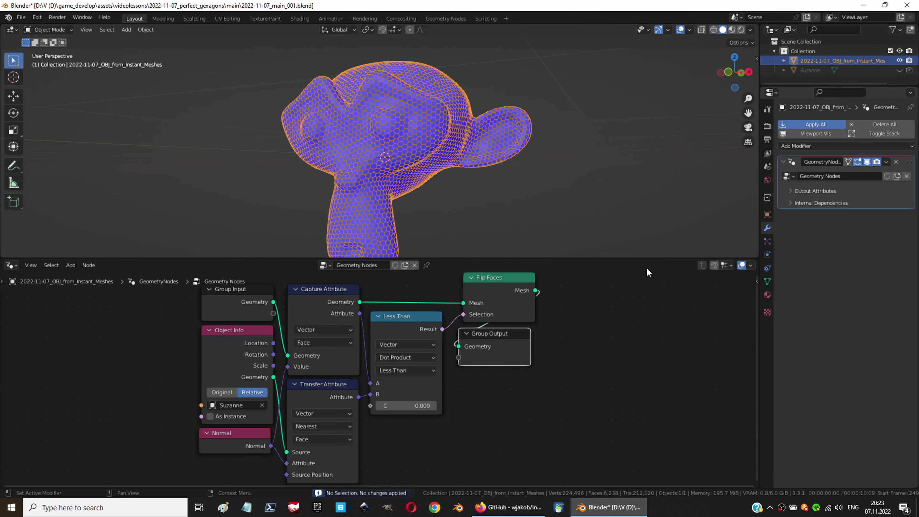
Select the whole hex mesh in Edit Mode and apply Face > Poke Faces
key("Tab")
scroll(639, 132, "up", 5)
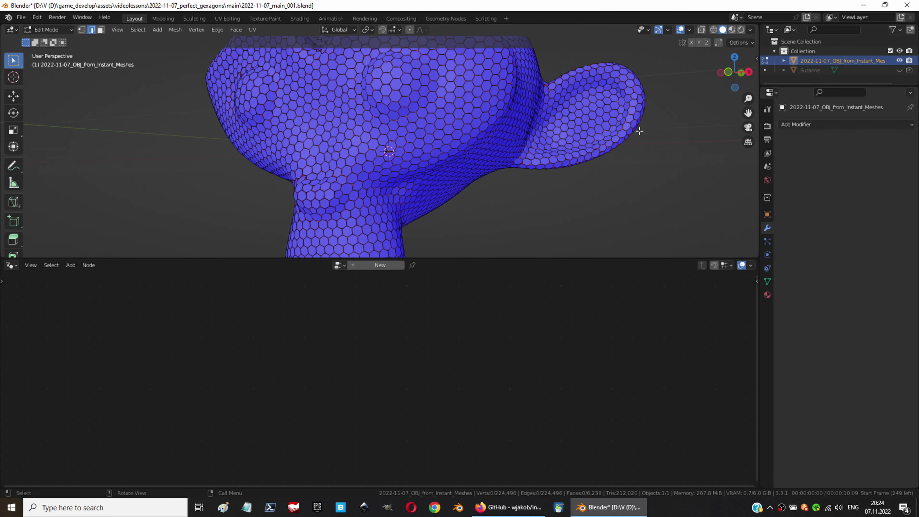
scroll(639, 132, "up", 3)
key("a")
scroll(349, 60, "up", 4)
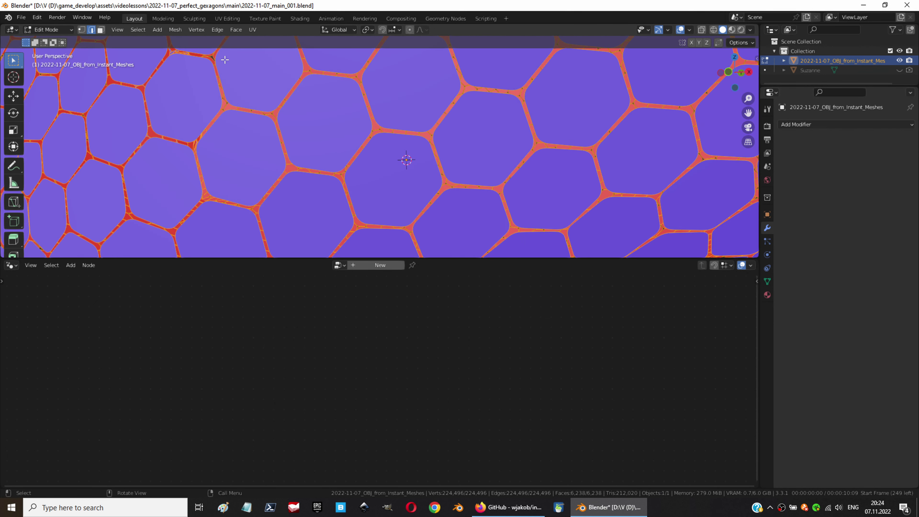
left_click(237, 31)
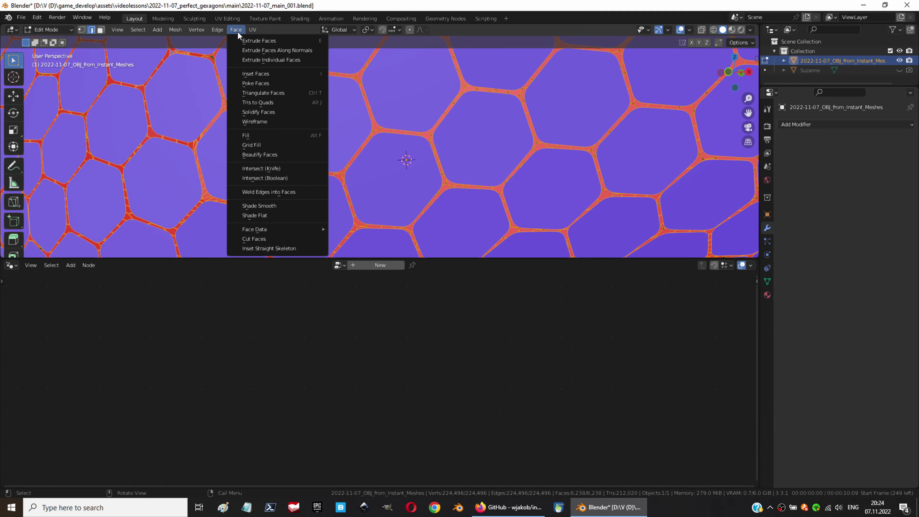
left_click(263, 84)
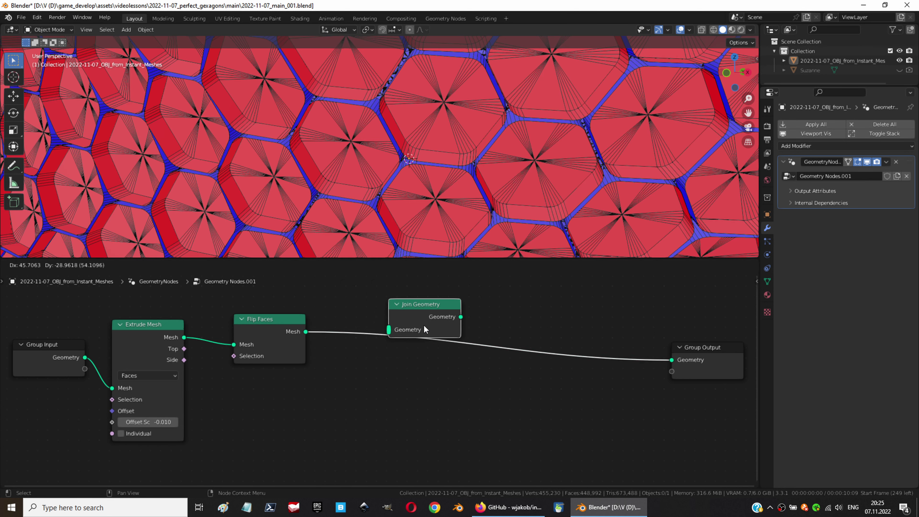
Insert a Join Geometry and a Merge by Distance node (0.0001 m) before the output
left_click(424, 325)
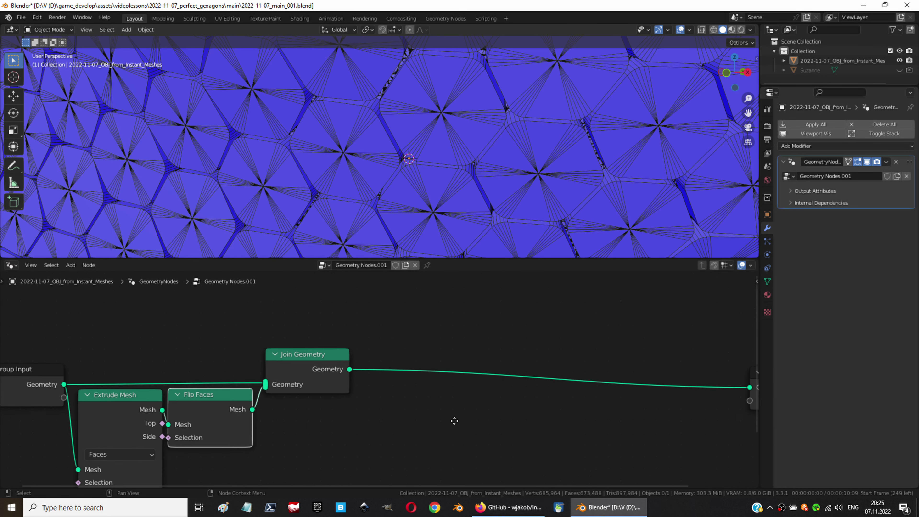
key("shift+a")
type("merge")
key("Return")
left_click(416, 373)
scroll(486, 379, "down", 2)
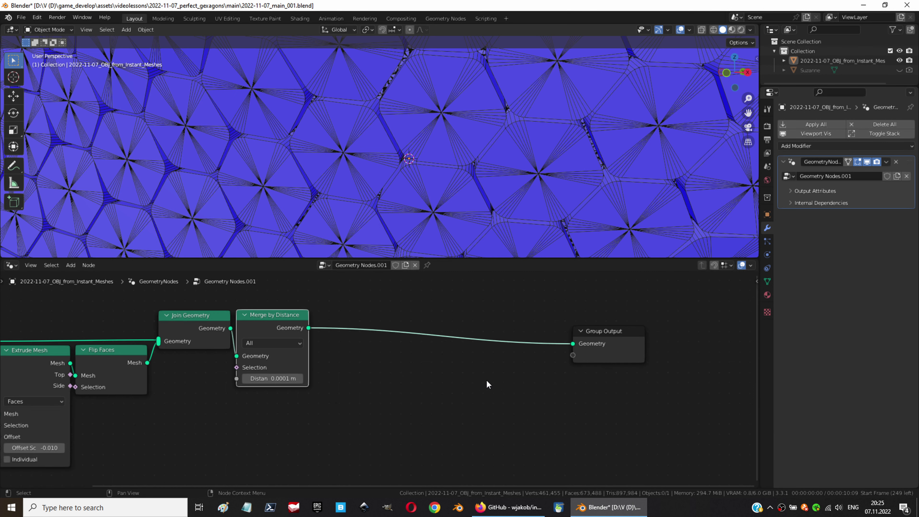
Add Set Shade Smooth before the output and inspect the rounded tiles with overlays hidden
key("shift+a")
type("shade")
key("Return")
left_click(333, 332)
left_click(681, 29)
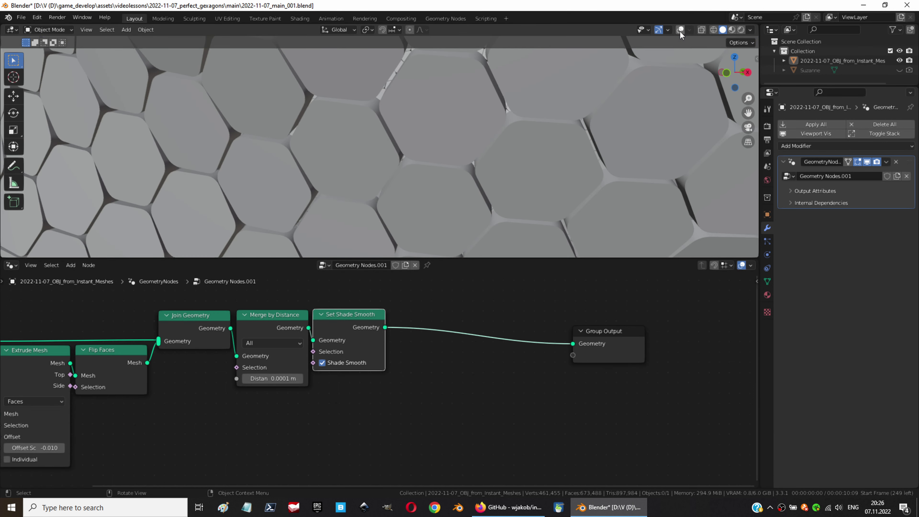
scroll(381, 161, "down", 3)
key("Home")
middle_click_drag(380, 162, 370, 168)
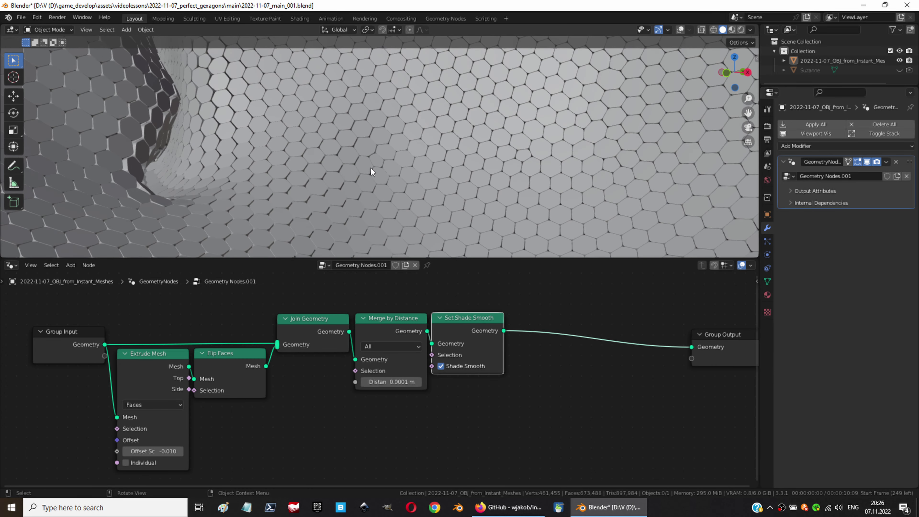
scroll(371, 168, "up", 8)
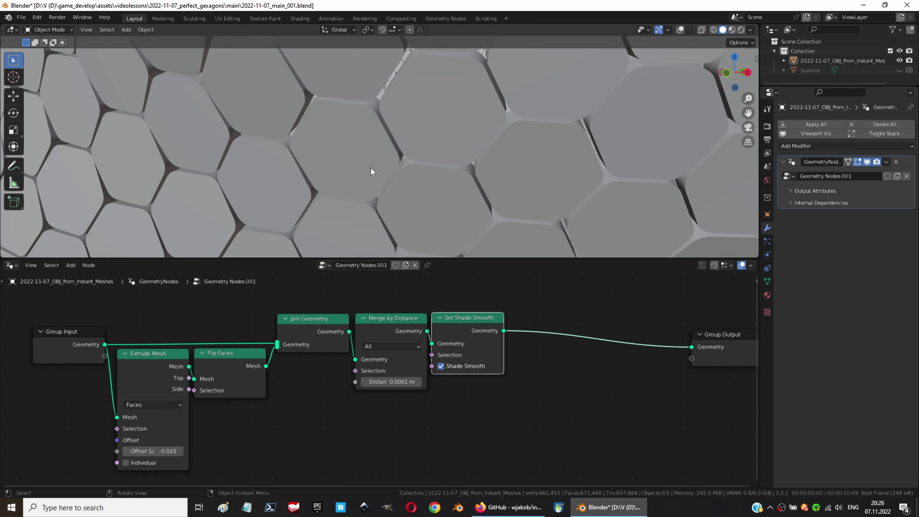
left_click(768, 281)
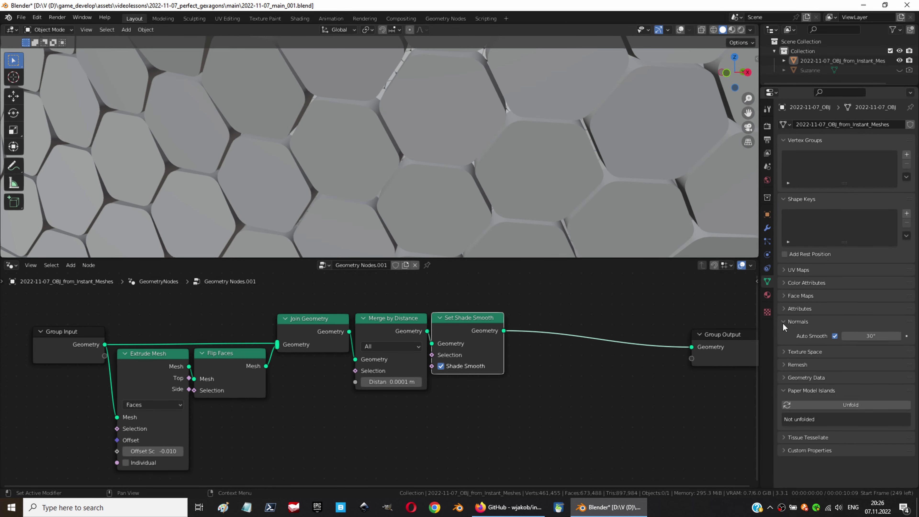
Turn off Auto Smooth and insert a Set Material node before the Group Output
left_click(833, 335)
left_click_drag(468, 318, 473, 319)
key("shift+a")
type("set mat")
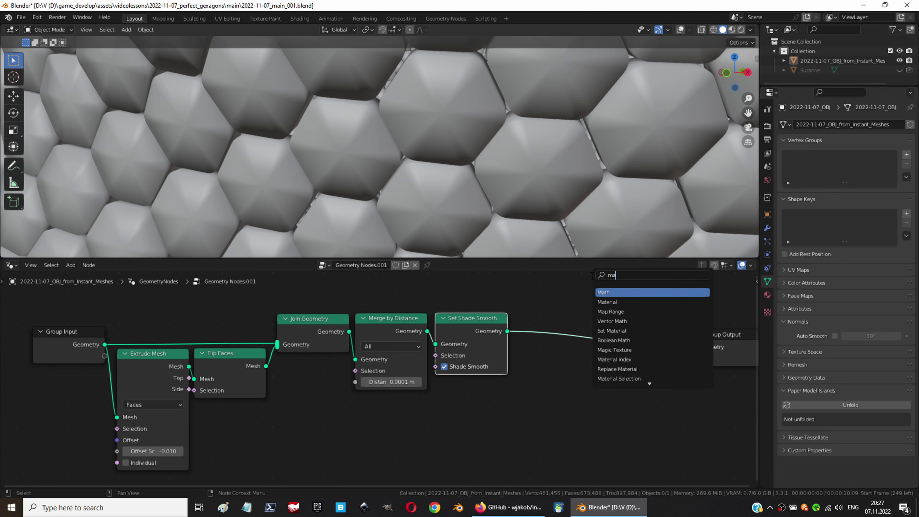
key("Return")
left_click(565, 325)
Add a Mesh Island node and connect its Island Index to the Group Output
key("shift+a")
type("is")
left_click(620, 307)
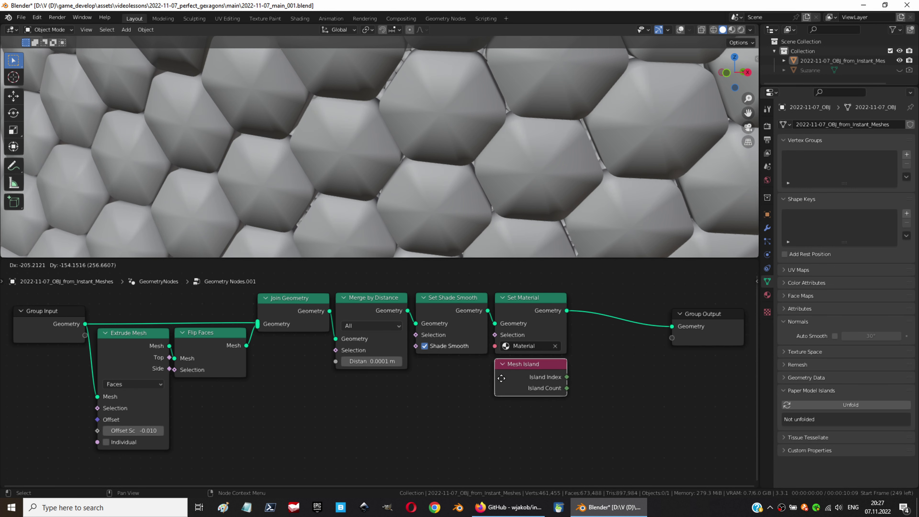
left_click(453, 378)
left_click_drag(486, 389, 596, 393)
left_click_drag(632, 374, 530, 374)
Name the island output 'isl' with Face domain and set the modifier's output attribute to isl
left_click(757, 279)
scroll(445, 447, "up", 1)
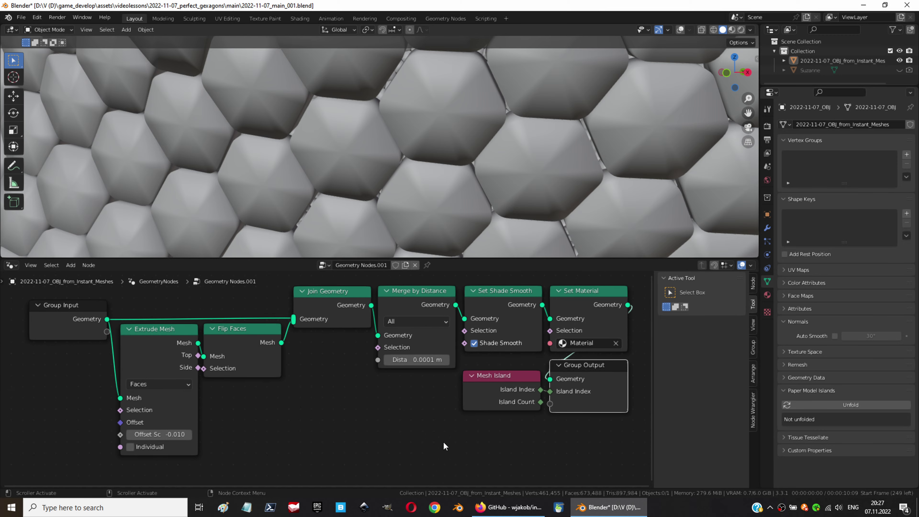
left_click(753, 347)
left_click(719, 398)
type("isl")
left_click(718, 423)
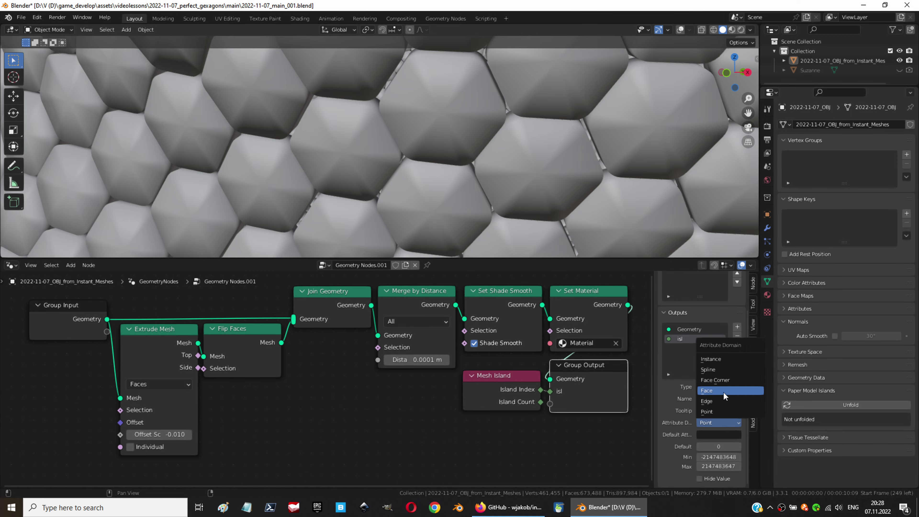
left_click(724, 377)
left_click(767, 228)
left_click(872, 205)
left_click(869, 215)
Orbit around Suzanne and preview the model in Material Preview shading
scroll(363, 151, "down", 5)
scroll(363, 151, "up", 5)
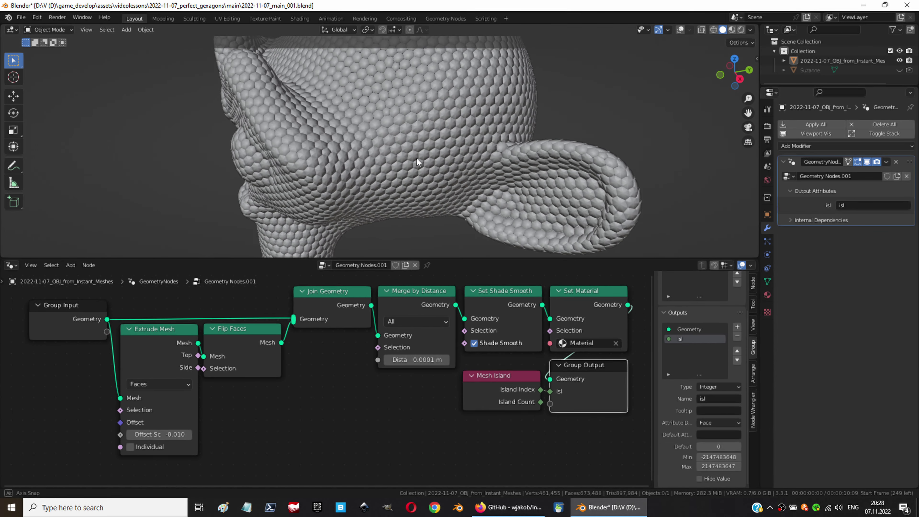
mouse_move(364, 163)
middle_mouse_down()
mouse_move(364, 151)
mouse_move(398, 156)
mouse_move(395, 165)
mouse_move(763, 63)
middle_mouse_up()
scroll(363, 151, "down", 4)
scroll(399, 156, "up", 4)
left_click(731, 31)
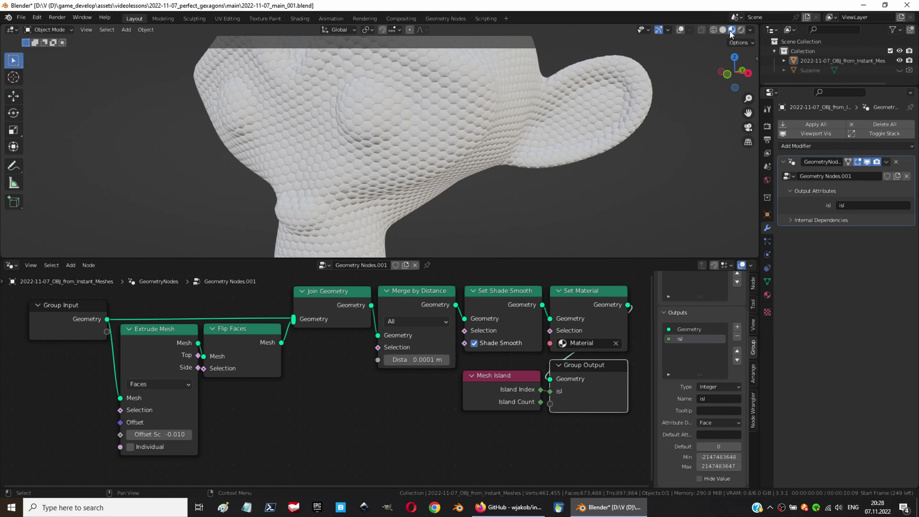
In the Shader Editor, assign Material and wire the isl attribute toward Base Color
left_click(10, 265)
left_click(46, 356)
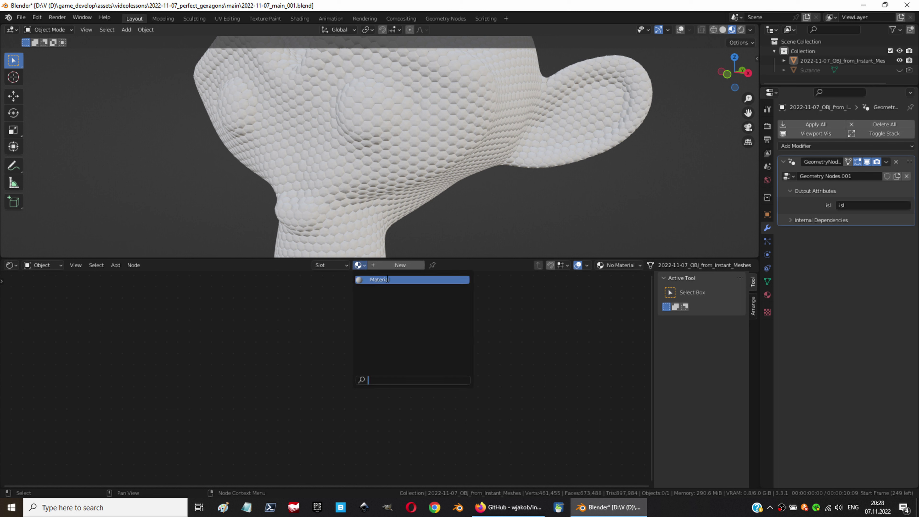
left_click(387, 282)
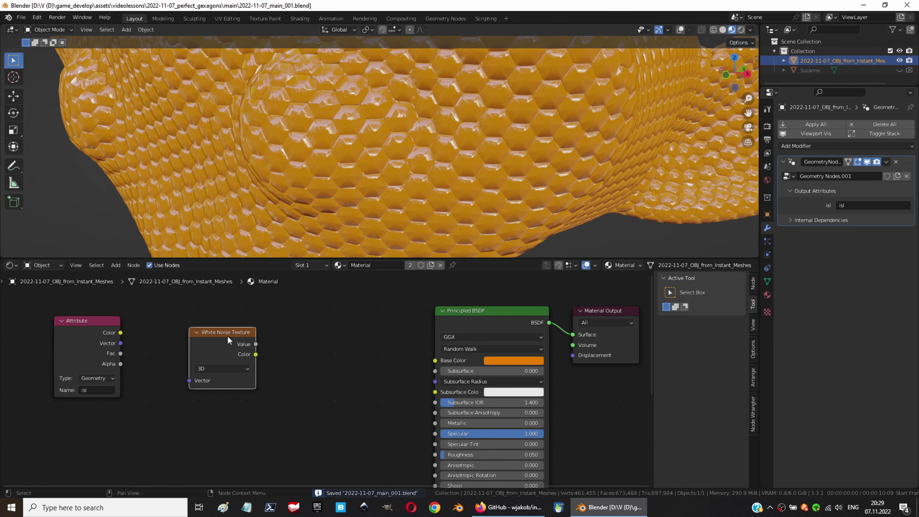
left_click_drag(120, 353, 174, 383)
left_click_drag(419, 385, 419, 385)
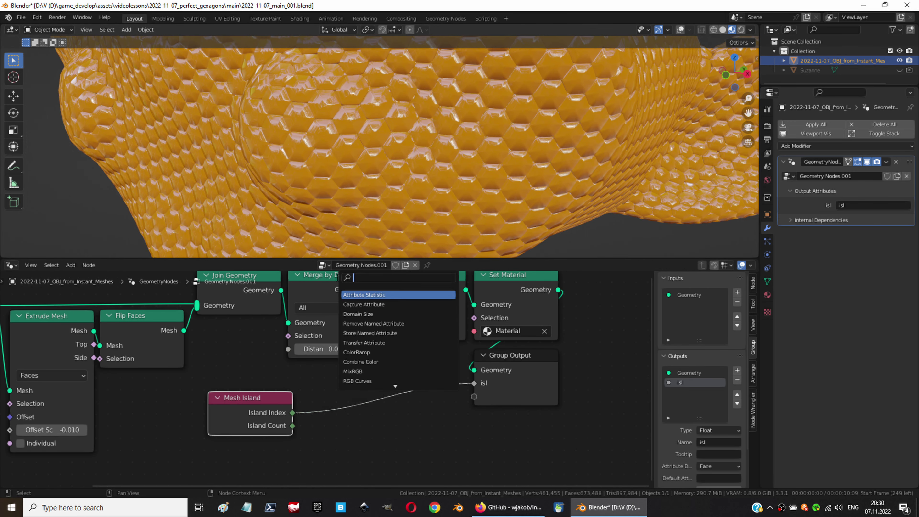
key("Return")
Set the HSV Combine Color saturation to 0.95 and value to 0.4
left_click(10, 265)
left_click(36, 347)
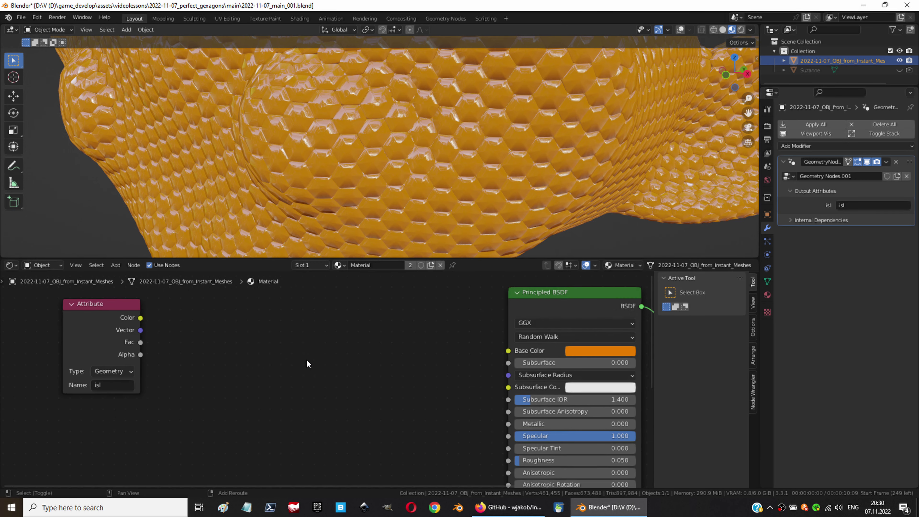
left_click_drag(362, 364, 376, 376)
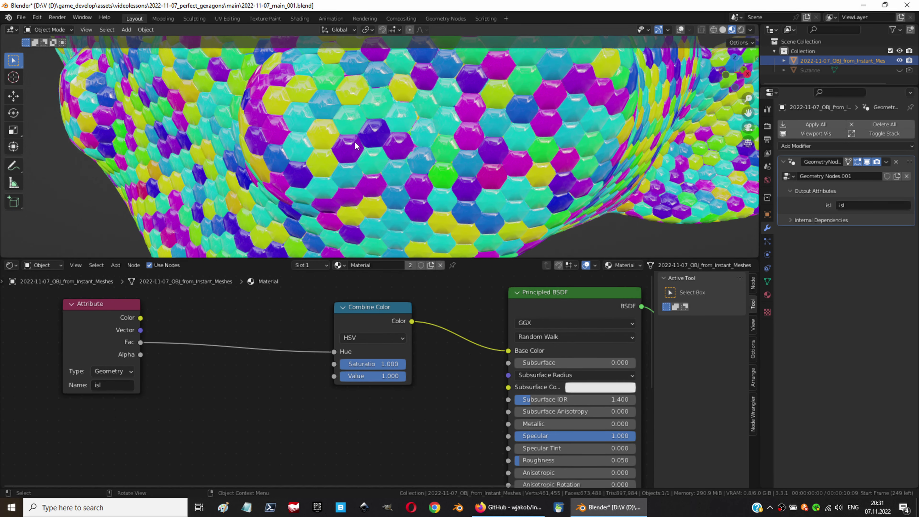
mouse_move(355, 141)
middle_mouse_down()
mouse_move(319, 140)
mouse_move(360, 141)
middle_mouse_up()
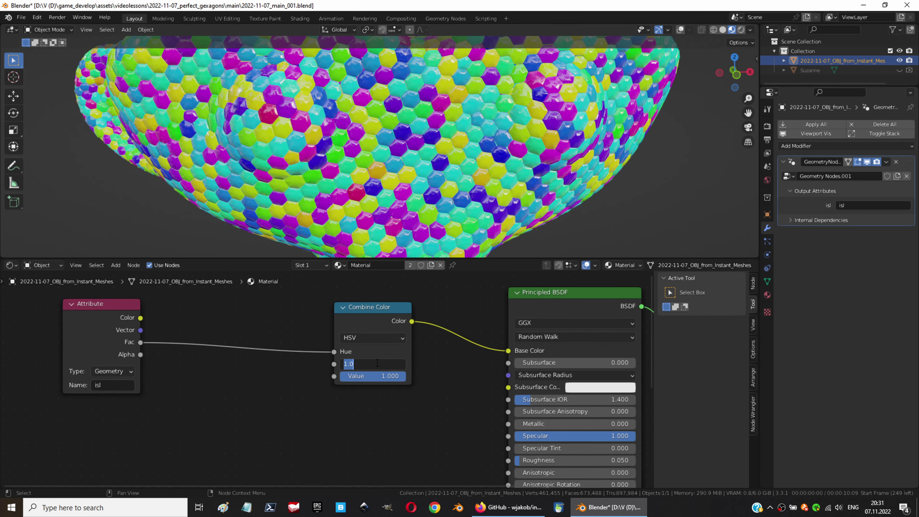
type("0.95")
key("Tab")
type("0.4")
middle_click_drag(217, 416, 413, 410)
left_click_drag(434, 259, 434, 365)
mouse_move(506, 181)
middle_mouse_down()
mouse_move(543, 191)
mouse_move(87, 183)
mouse_move(350, 208)
middle_mouse_up()
Add a Bevel modifier with 25% width, 5 segments and a 60° angle limit
left_click_drag(350, 364, 351, 222)
left_click_drag(377, 346, 108, 346)
key("shift+a")
mouse_move(453, 318)
left_mouse_down()
mouse_move(327, 318)
mouse_move(471, 328)
left_mouse_up()
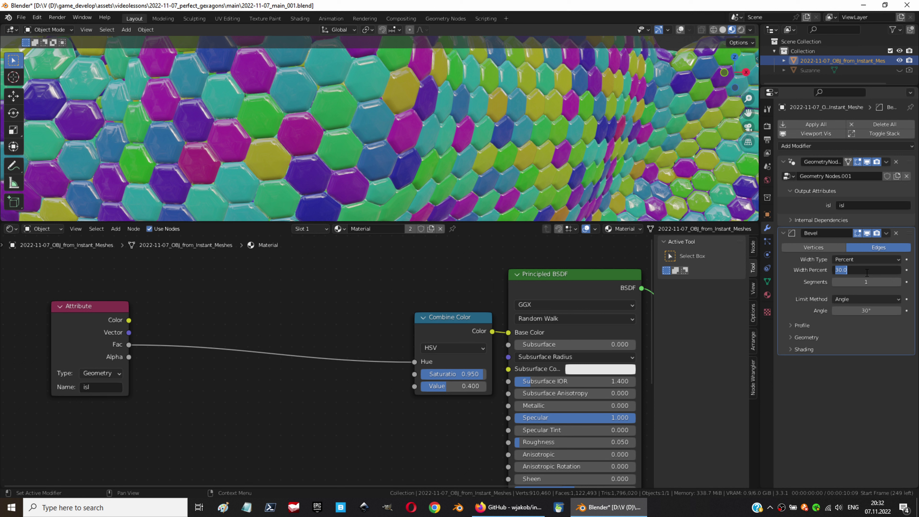
left_click(863, 282)
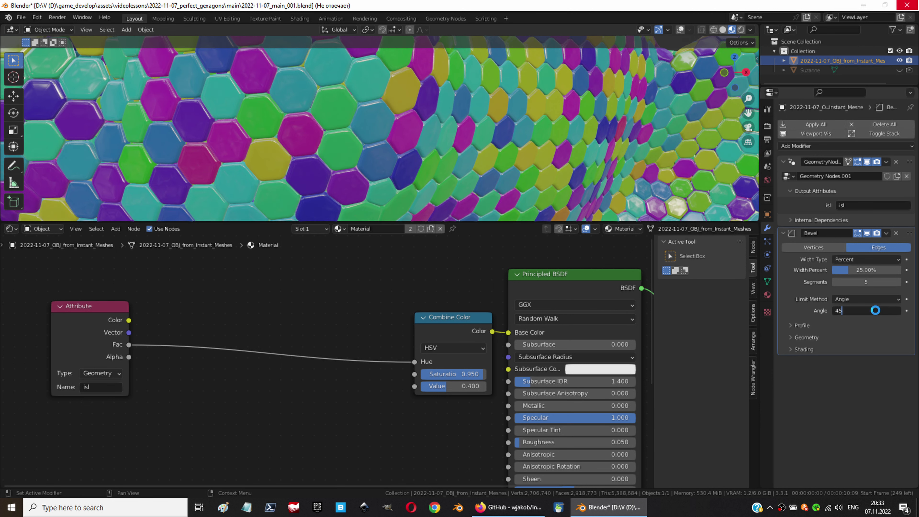
key("Return")
Inspect the bevel in Solid view with wireframe overlay and save the file
left_click(723, 30)
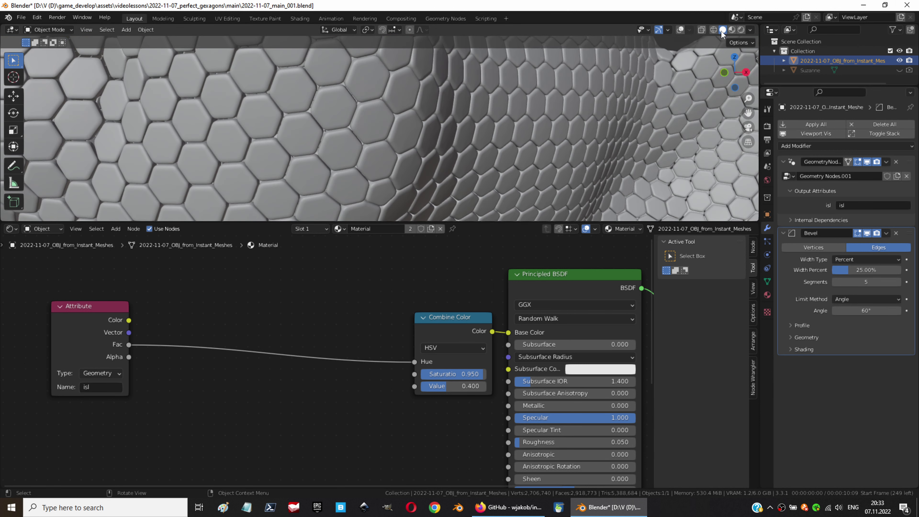
left_click(681, 30)
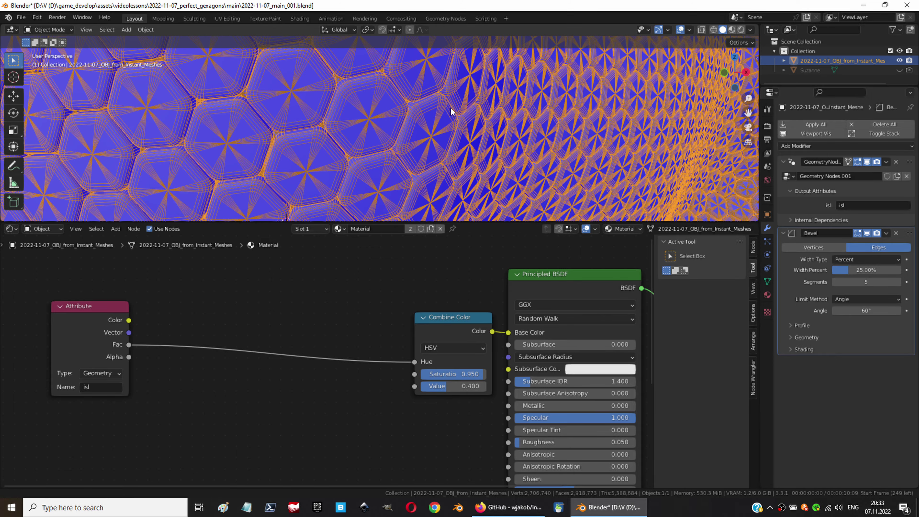
middle_click_drag(451, 110, 472, 100)
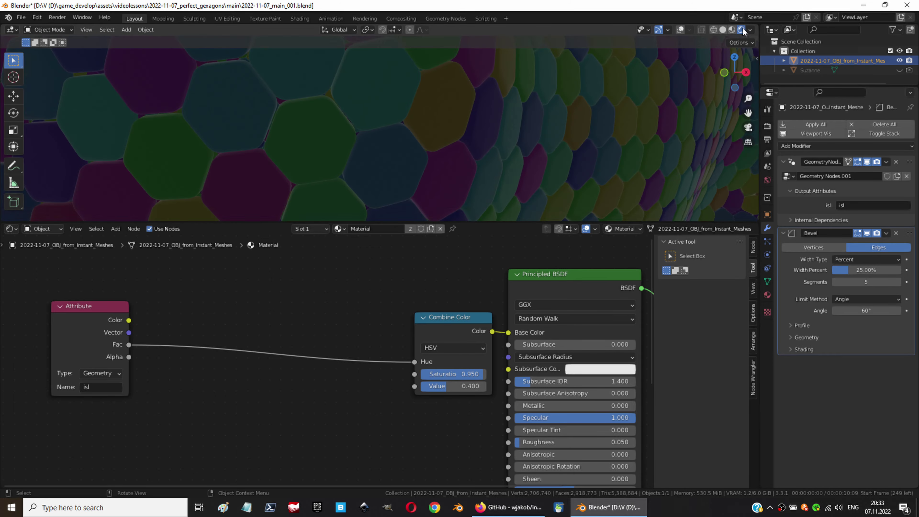
key("ctrl+s")
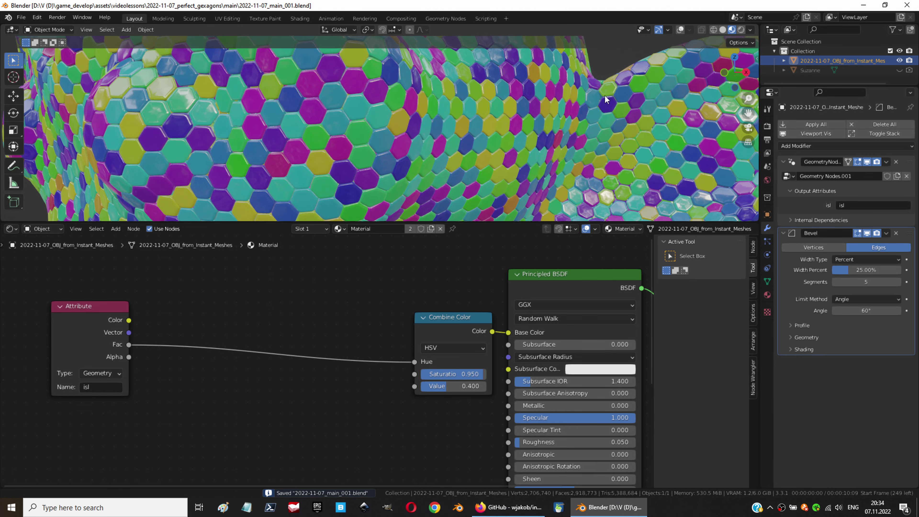
Add a Math node to the material and set it to Greater Than
key("n")
left_click_drag(90, 306, 51, 305)
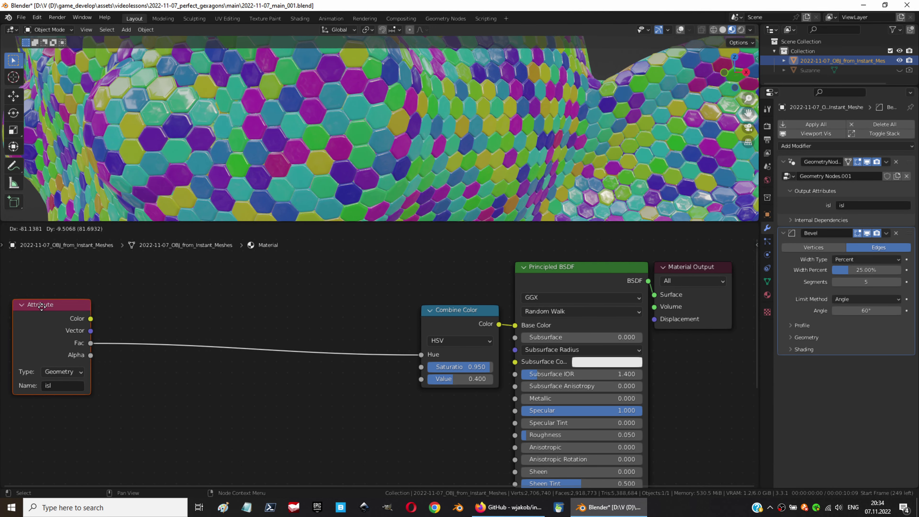
key("shift+a")
left_click(253, 398)
left_click(207, 394)
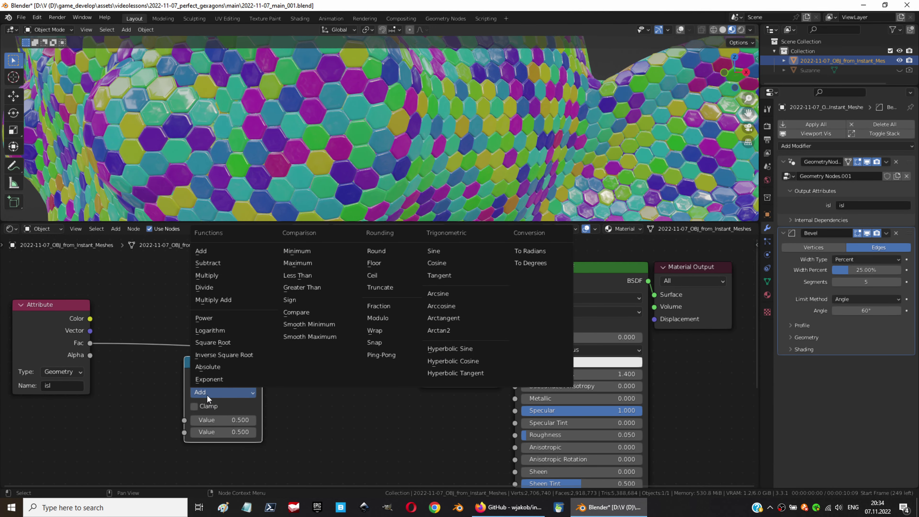
left_click(312, 288)
type("9")
key("Return")
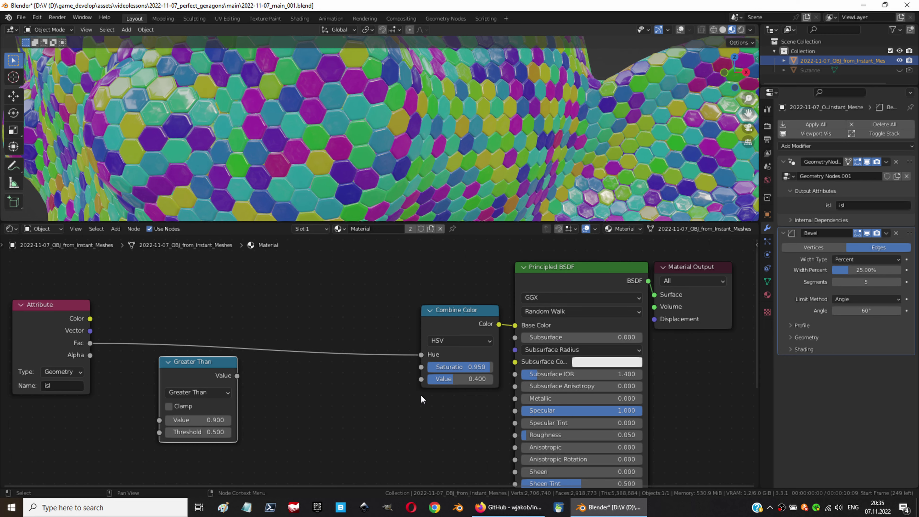
Route Attribute Fac through Greater Than into Saturation and Value, with hue 0.019
mouse_move(237, 375)
left_mouse_down()
mouse_move(421, 378)
mouse_move(421, 366)
left_mouse_up()
left_click_drag(89, 343, 159, 420)
left_click_drag(420, 354, 473, 297)
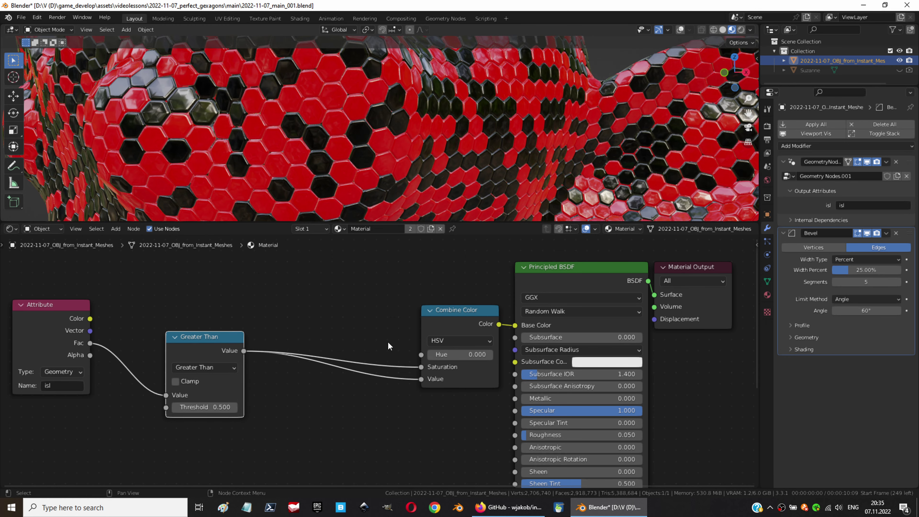
left_click_drag(457, 354, 474, 355)
left_click_drag(202, 336, 369, 357)
Tidy the nodes, set the threshold to 0.775, and orbit Suzanne to check the orange tiles
left_click_drag(39, 308, 271, 380)
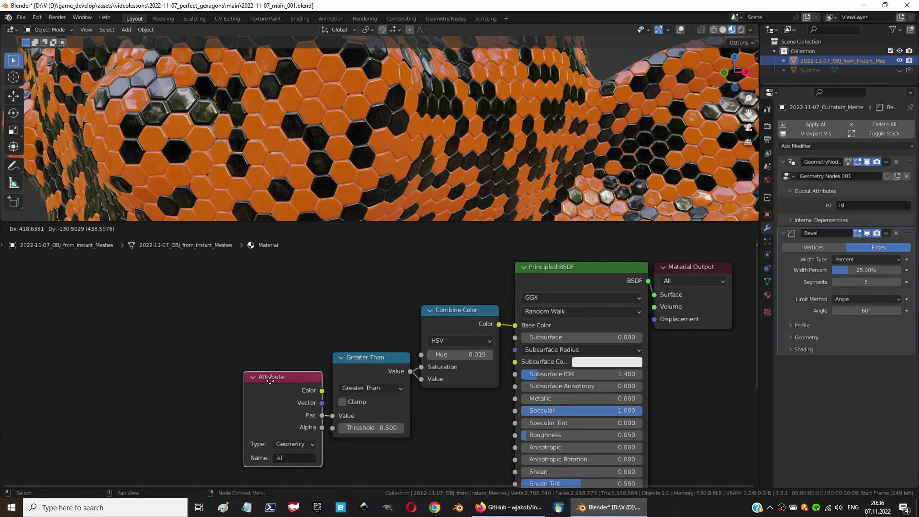
mouse_move(467, 62)
middle_mouse_down()
mouse_move(471, 184)
mouse_move(495, 245)
middle_mouse_up()
type("0.8")
key("Return")
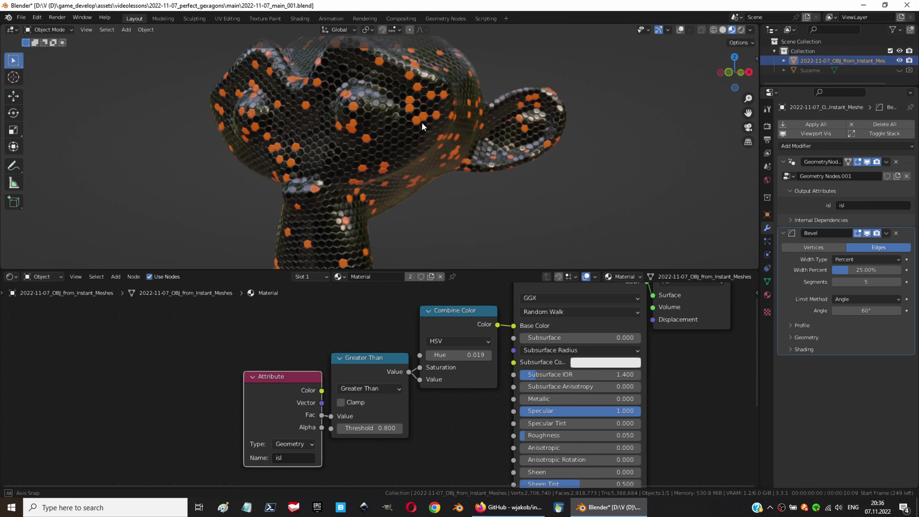
middle_click_drag(422, 122, 423, 126)
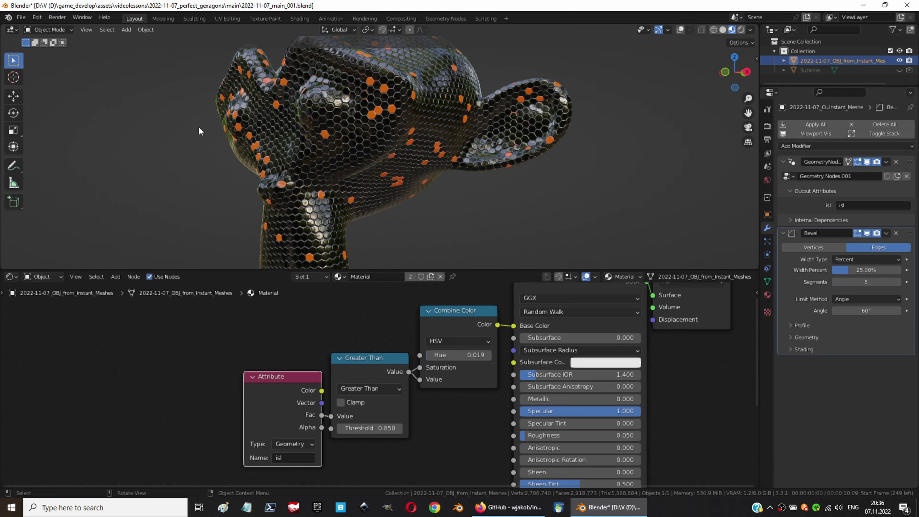
middle_click_drag(200, 132, 428, 160)
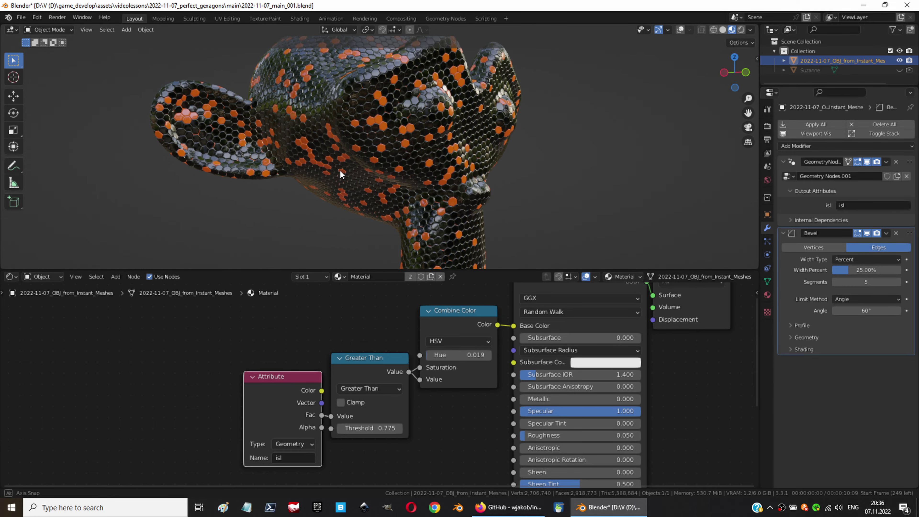
middle_click_drag(340, 170, 474, 174)
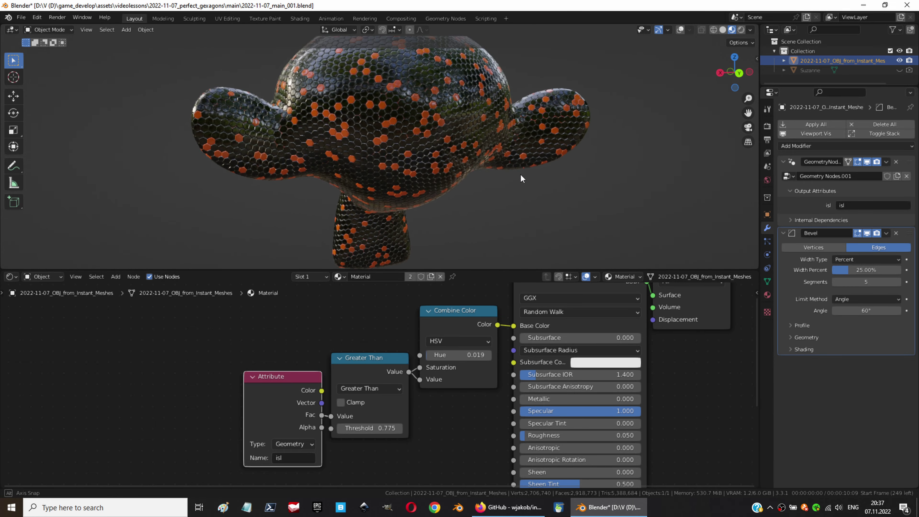
mouse_move(474, 174)
middle_mouse_down()
mouse_move(374, 148)
mouse_move(416, 150)
middle_mouse_up()
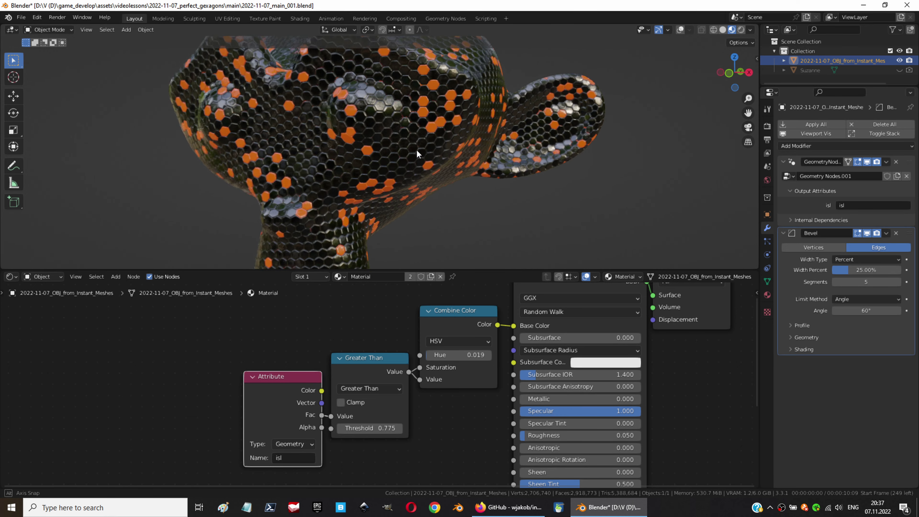
Insert an Add node with value 3 on the Island Index→W link, then inspect the reshuffled hexagons
key("shift+F3")
key("shift+F3")
key("shift+F3")
key("shift+a")
type("add")
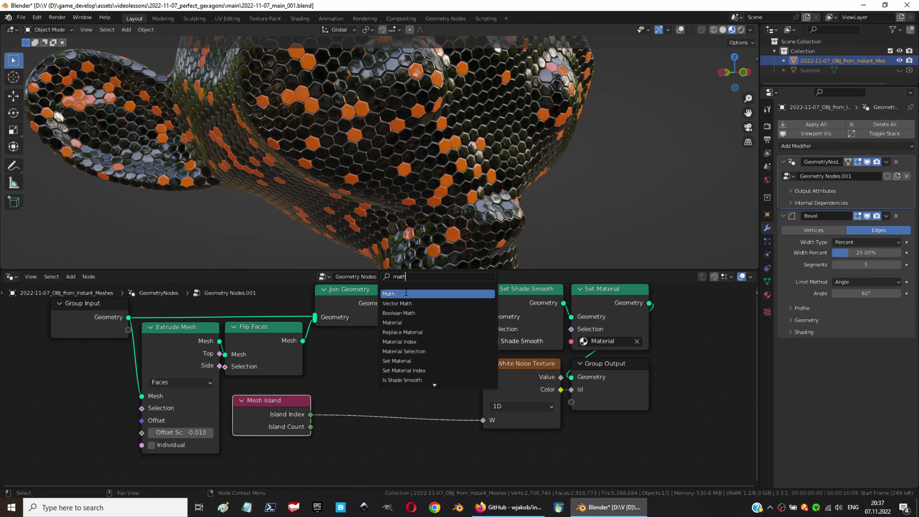
key("Return")
left_click(658, 430)
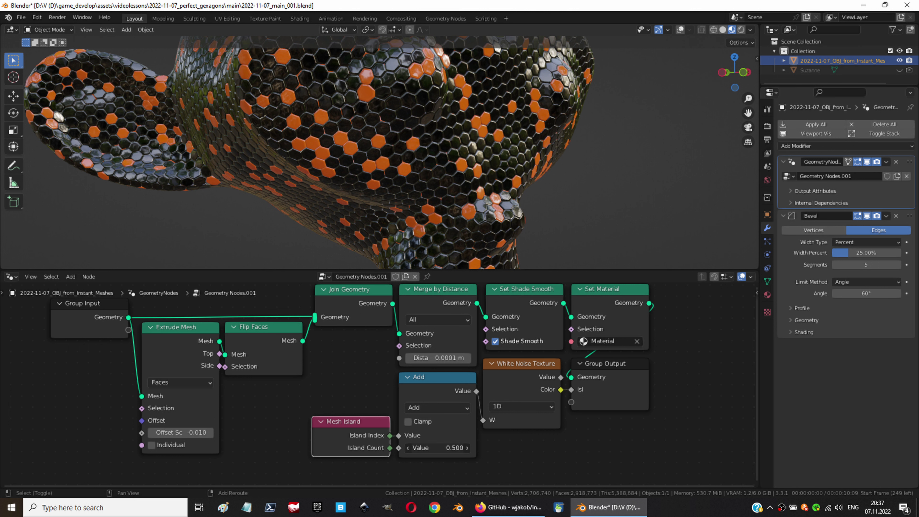
left_click_drag(474, 441, 602, 439)
left_click(457, 464)
type("2")
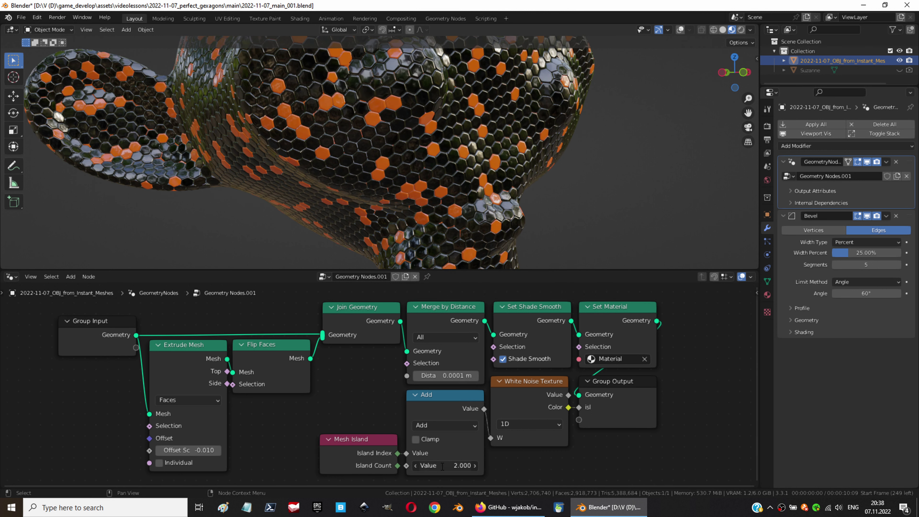
mouse_move(277, 242)
middle_mouse_down()
mouse_move(266, 51)
mouse_move(521, 118)
mouse_move(660, 114)
mouse_move(469, 127)
middle_mouse_up()
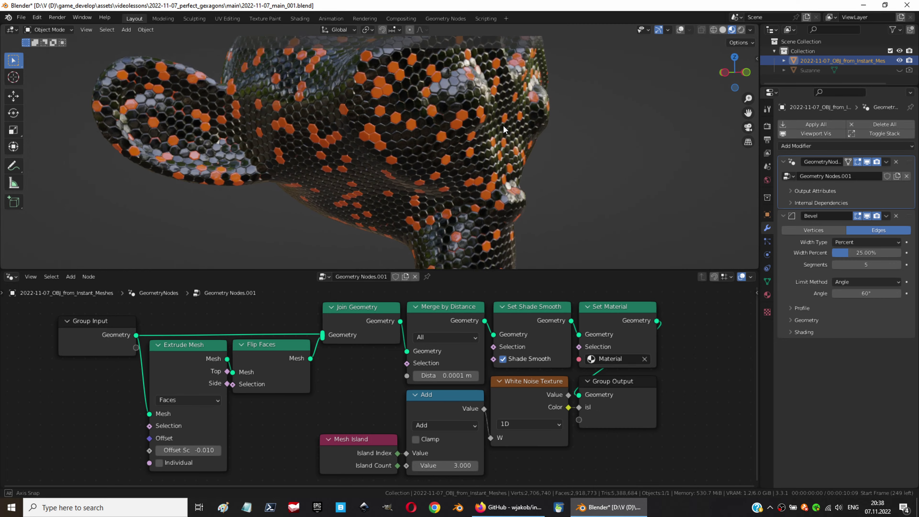
Return to the material shader nodes and orbit the model to review the tiles
left_click(10, 276)
left_click(61, 355)
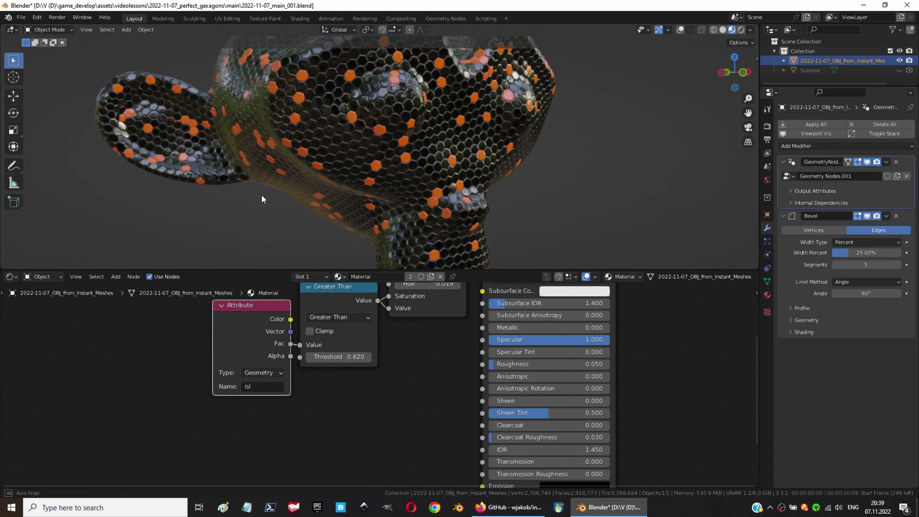
mouse_move(262, 194)
middle_mouse_down()
mouse_move(412, 202)
mouse_move(363, 133)
mouse_move(502, 122)
mouse_move(367, 175)
mouse_move(500, 132)
mouse_move(483, 186)
mouse_move(299, 141)
mouse_move(537, 65)
mouse_move(397, 167)
mouse_move(480, 180)
mouse_move(508, 106)
mouse_move(417, 117)
mouse_move(467, 138)
middle_mouse_up()
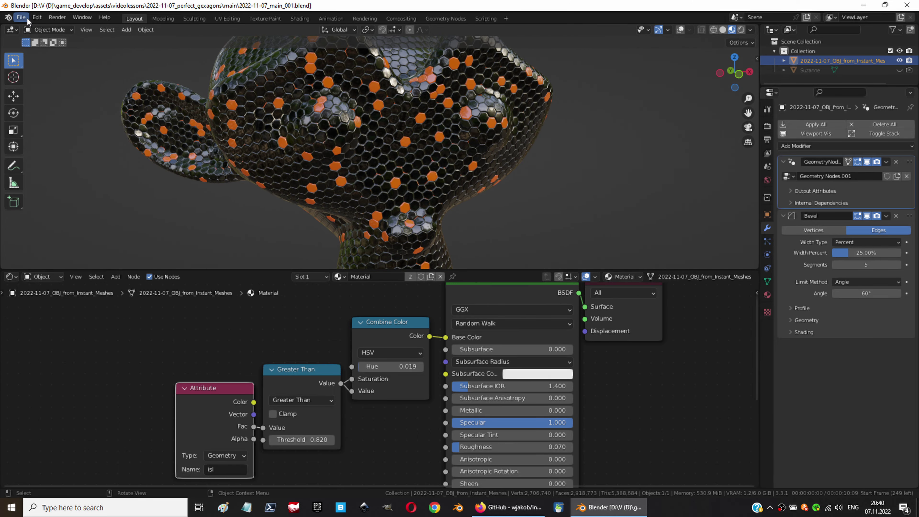
Open the Preferences window, move it aside, then close it
left_click(22, 18)
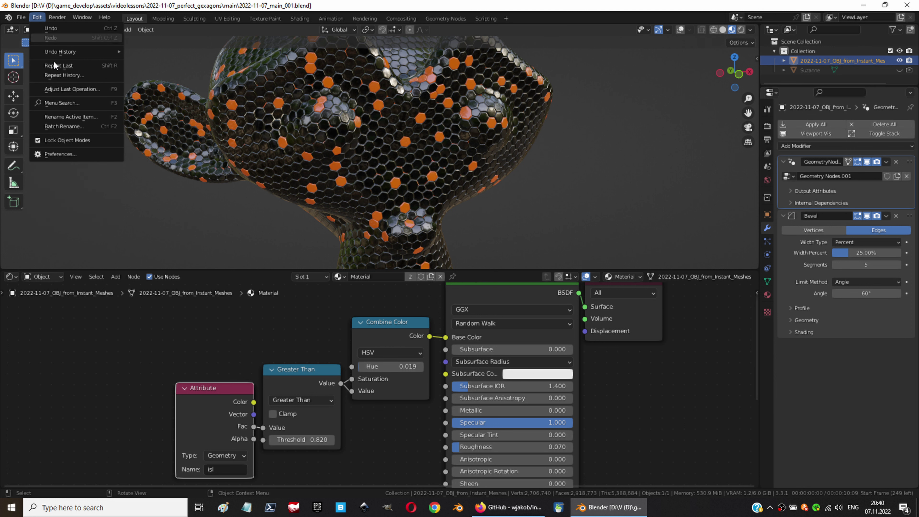
left_click(65, 155)
left_click_drag(100, 29, 128, 70)
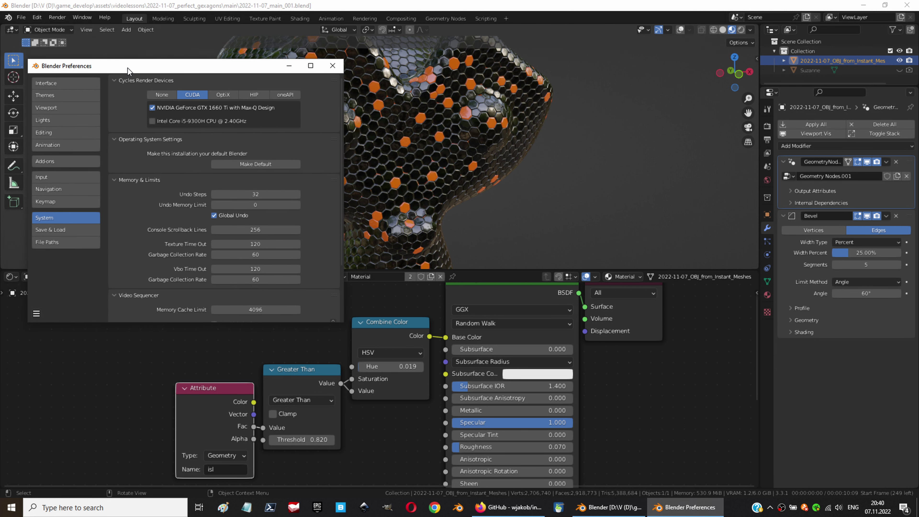
left_click(333, 65)
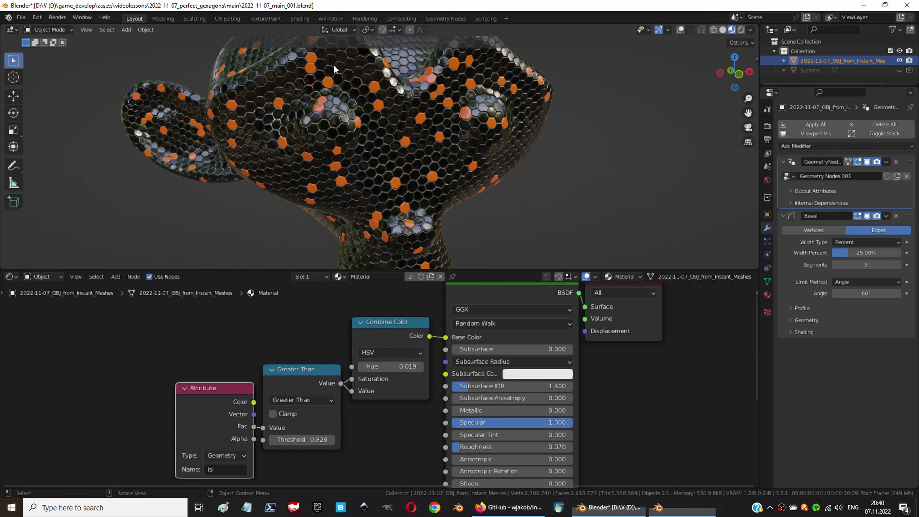
In Render Properties, set noise threshold 0.0010 and a 2-minute time limit
left_click(767, 126)
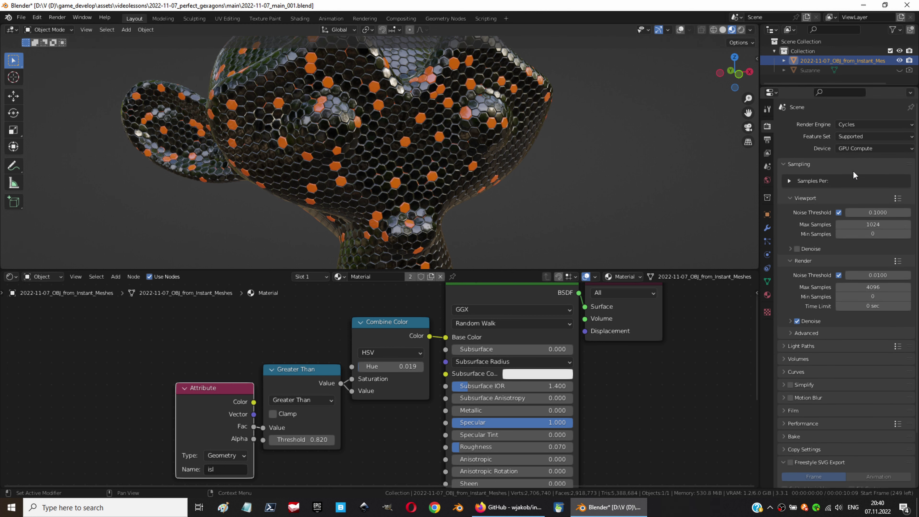
left_click(786, 411)
type("999999")
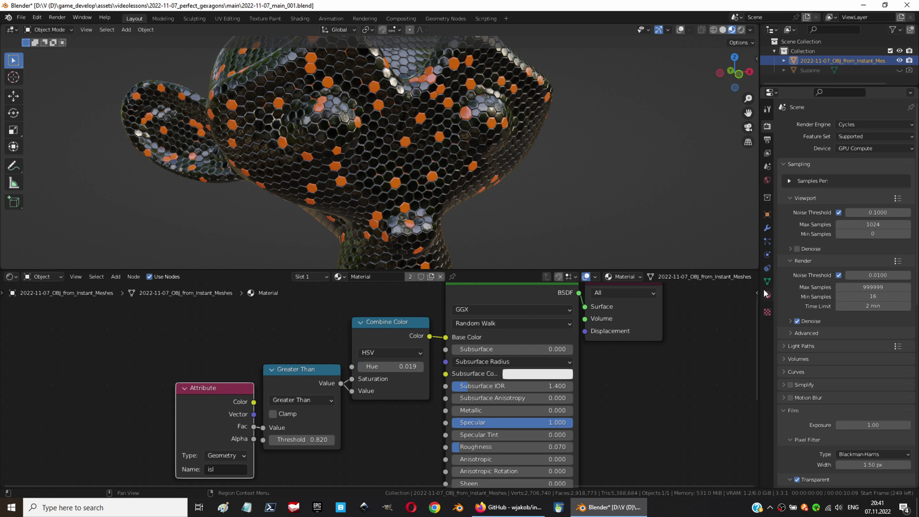
key("Return")
left_click(791, 333)
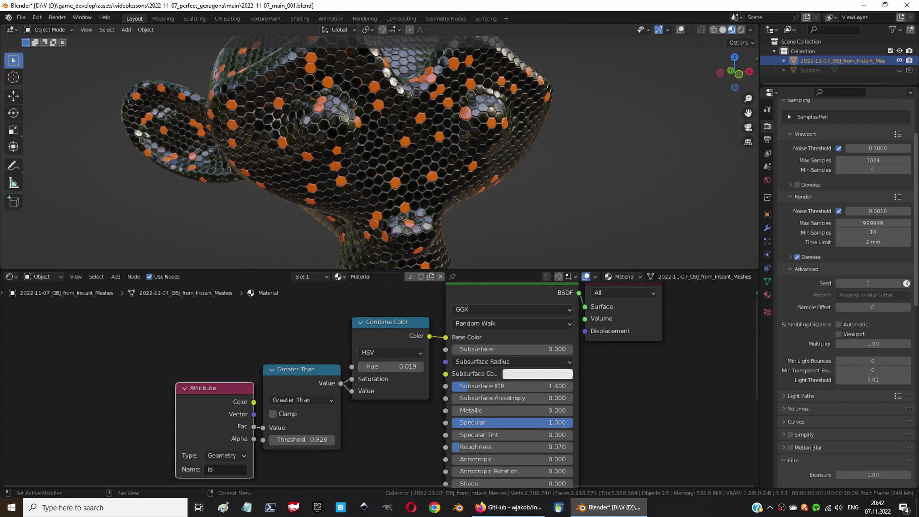
scroll(791, 334, "down", 5)
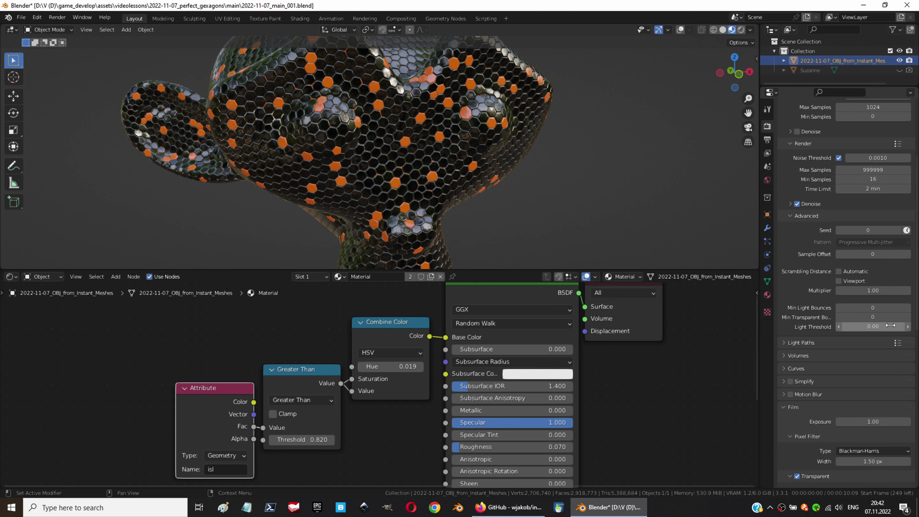
Set Light Paths to 2 total bounces with caustics off, and BVH time steps to 5
left_click(801, 342)
scroll(868, 289, "down", 8)
left_click(887, 221)
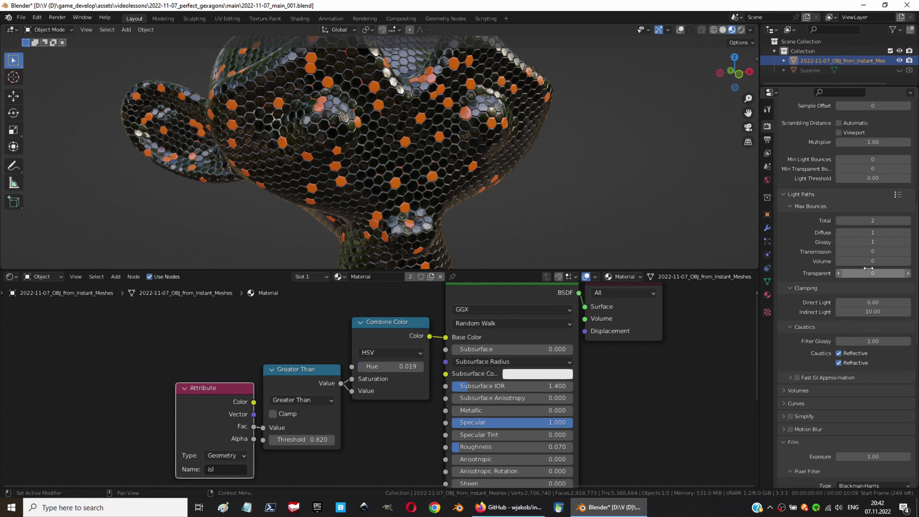
scroll(898, 283, "down", 2)
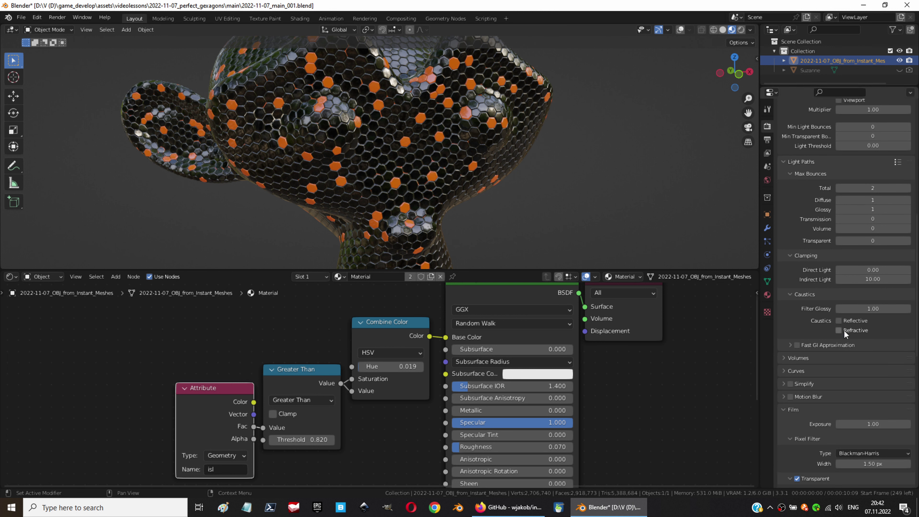
scroll(886, 380, "down", 20)
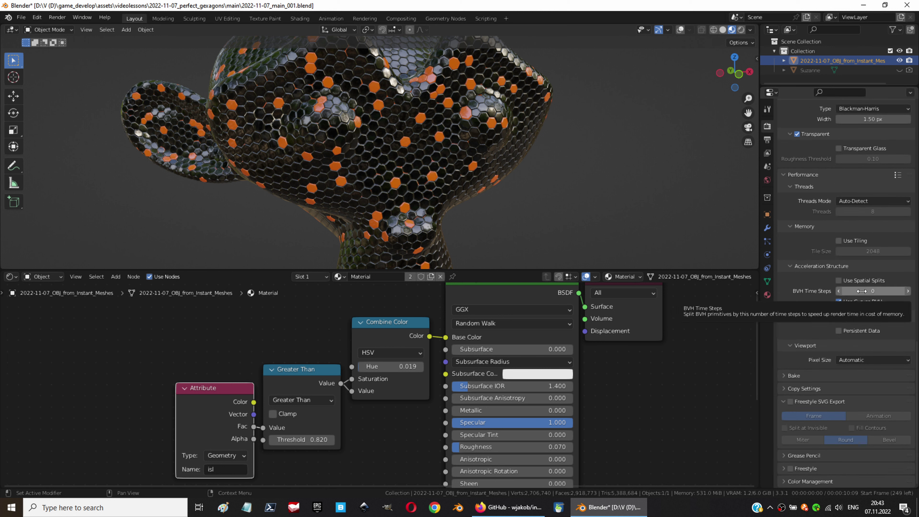
left_click(907, 294)
left_click(909, 293)
left_click(908, 292)
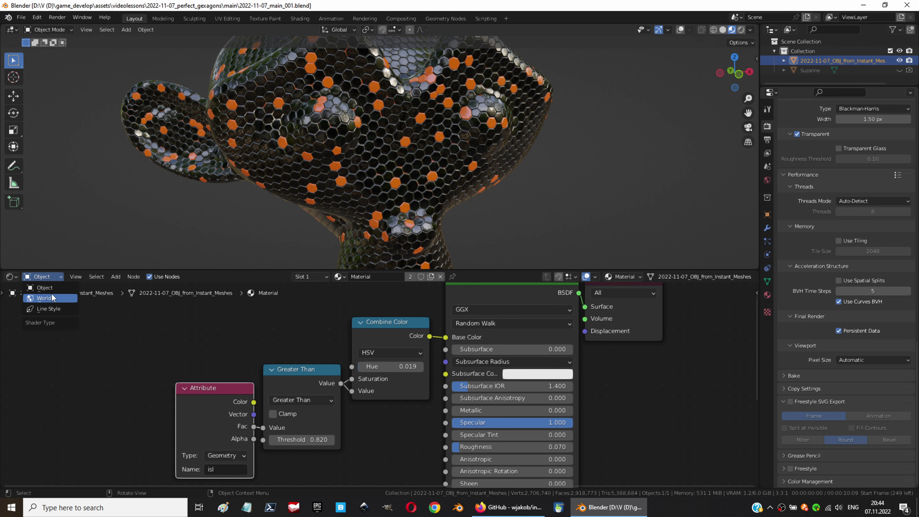
Give the World Background a belfast_sunset_8k.exr environment texture, save, and preview it rendered
left_click(51, 297)
left_click_drag(481, 349, 548, 350)
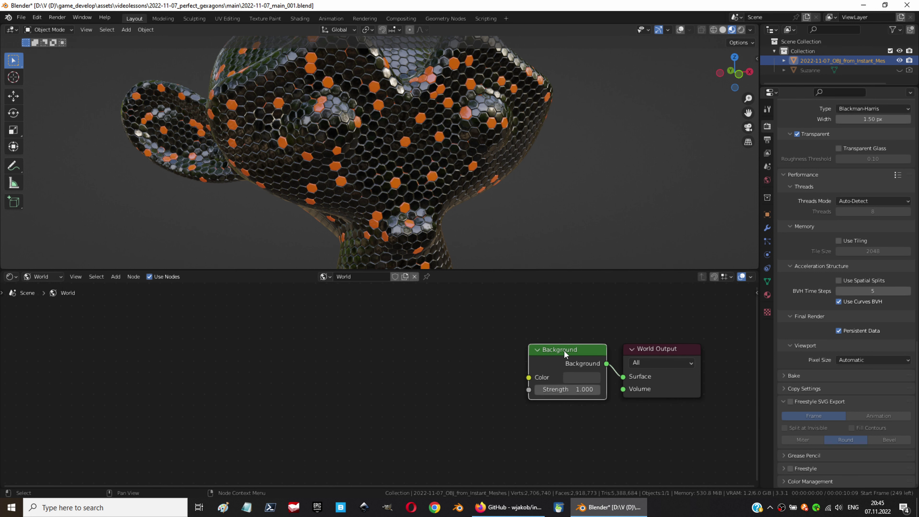
key("ctrl+t")
middle_click_drag(424, 379, 408, 323)
left_click(463, 347)
double_click(668, 101)
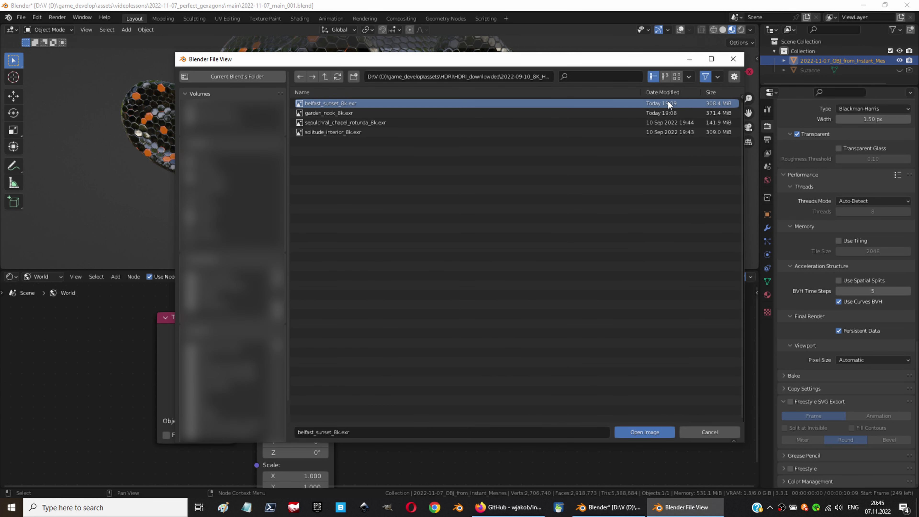
key("ctrl+s")
left_click(740, 31)
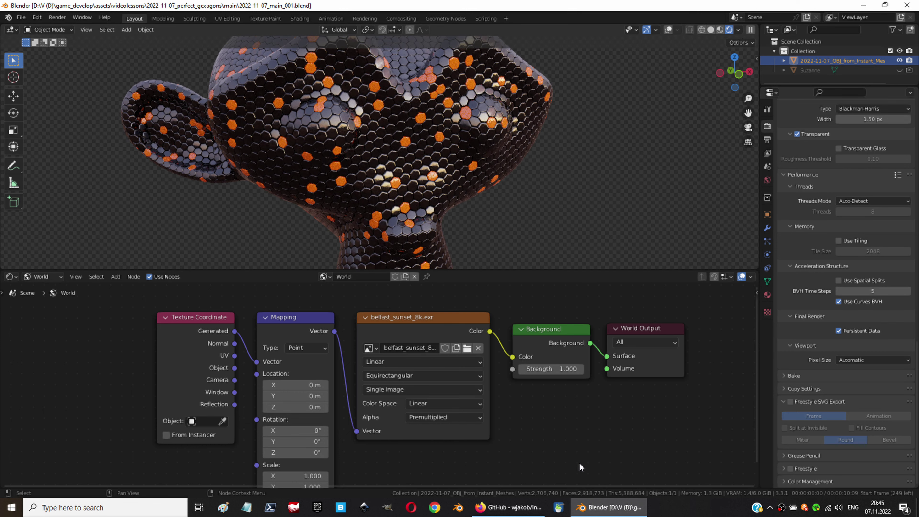
Swap the environment image to garden_nook_8k.exr
left_click(467, 348)
left_click(377, 113)
left_click(637, 433)
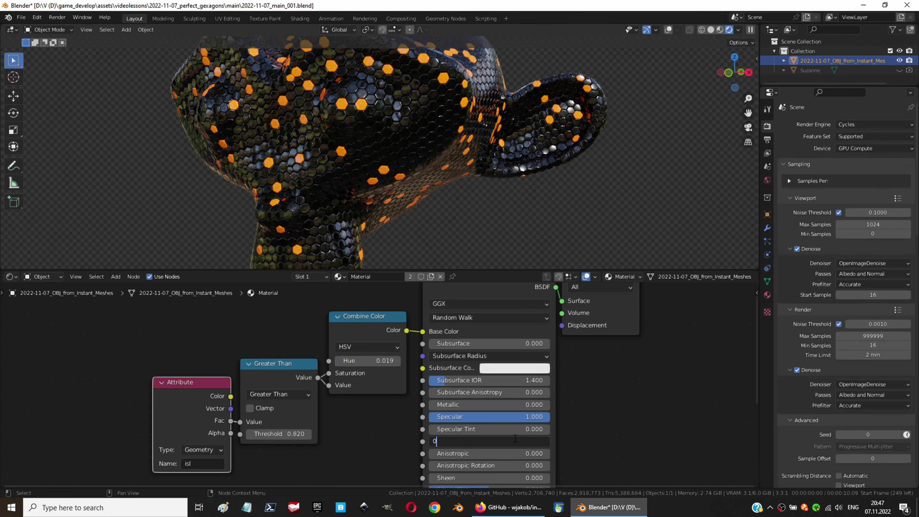
Adjust the roughness value and start editing the Map Range To Min value
type(".2")
key("Return")
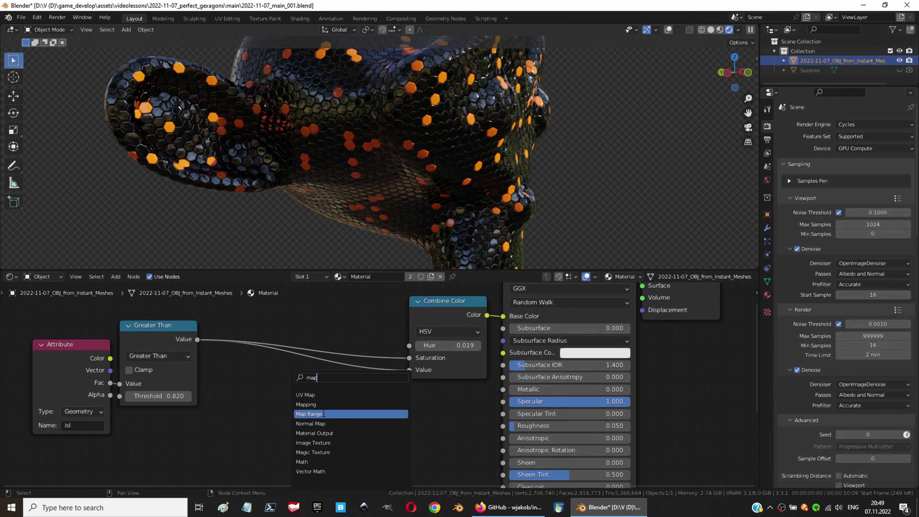
left_click(340, 457)
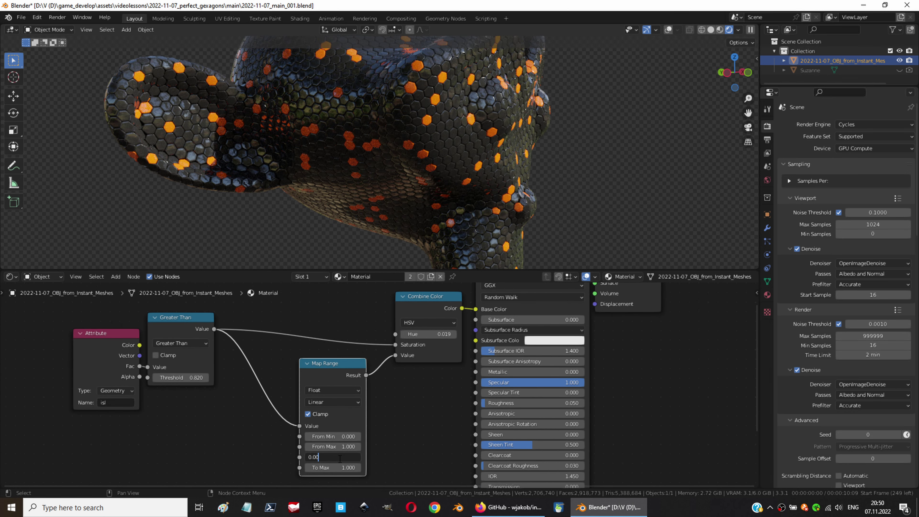
Set the new arrow empty's size and add a camera to the scene
left_click(54, 262)
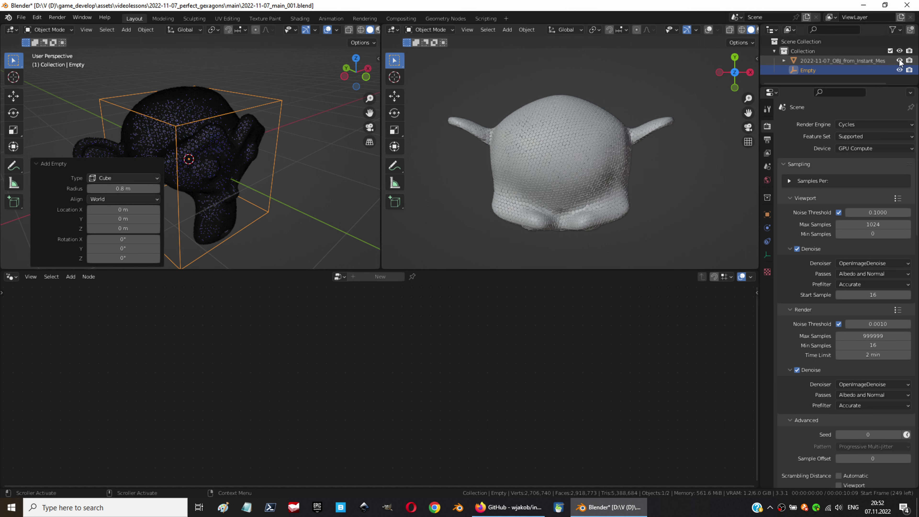
left_click(132, 188)
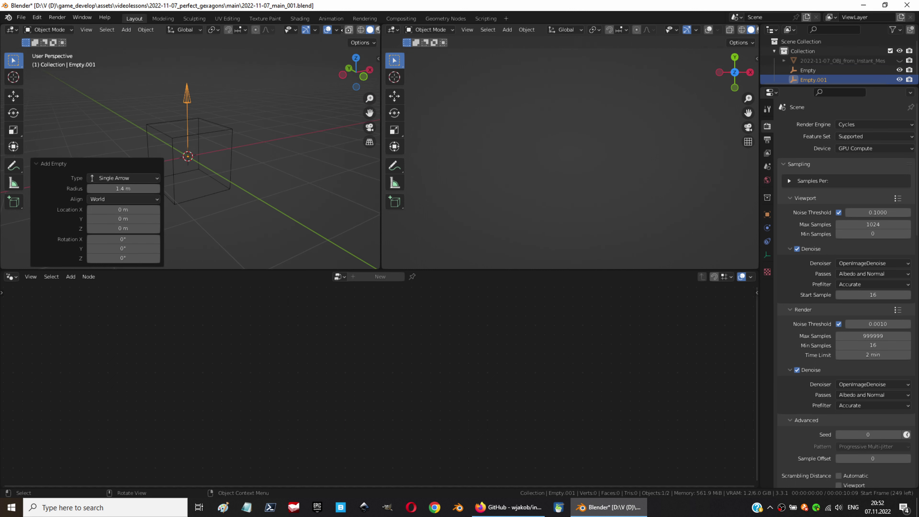
left_click(101, 29)
Parent the camera to the arrow empty, and the arrow empty to the cube empty
left_click(116, 185)
left_click(191, 109, "shift")
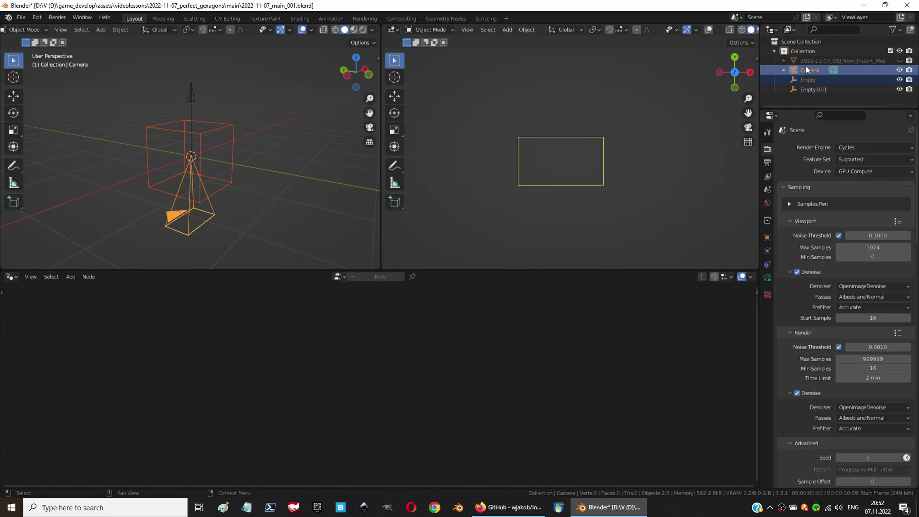
right_click(253, 160)
left_click(311, 258)
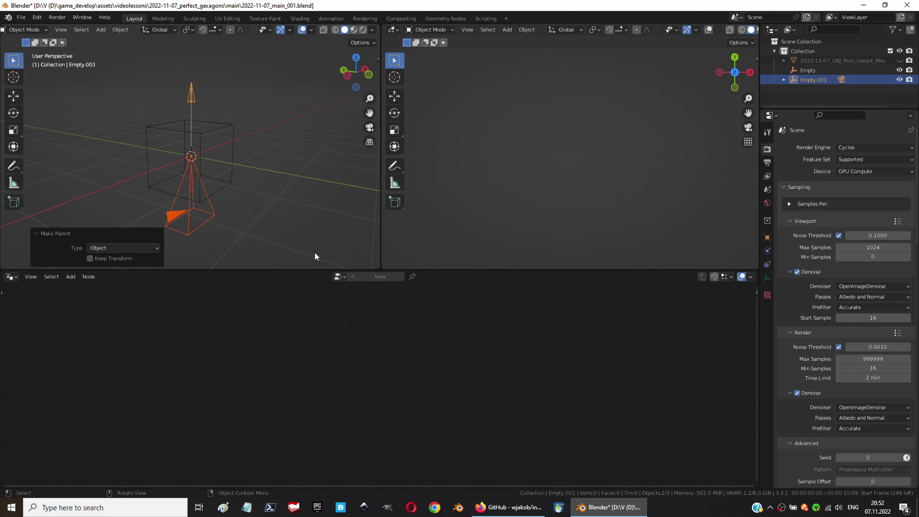
left_click(231, 145, "shift")
right_click(250, 120)
left_click(326, 121)
Look through the camera, unhide the hex-tiled mesh, and preview the view rendered
left_click(174, 217)
key("KP_0")
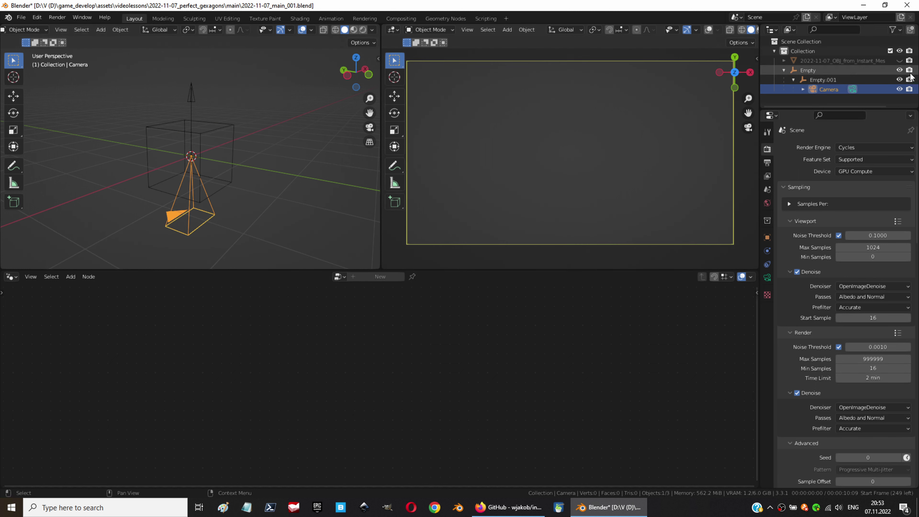
key("alt+h")
left_click(13, 96)
left_click(160, 29)
left_click(159, 62)
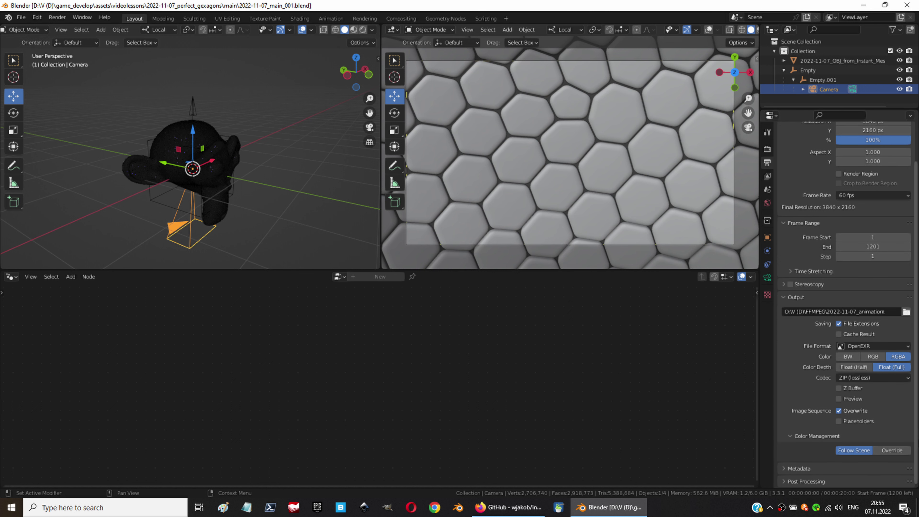
Use Filmic sRGB, a 35 mm focal length, and slide the camera along its local Z
left_click(886, 454)
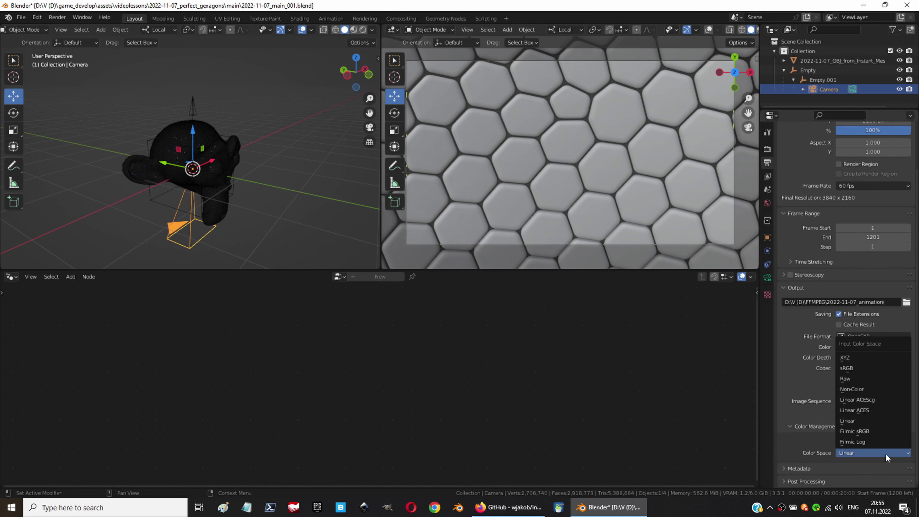
left_click(875, 433)
key("Return")
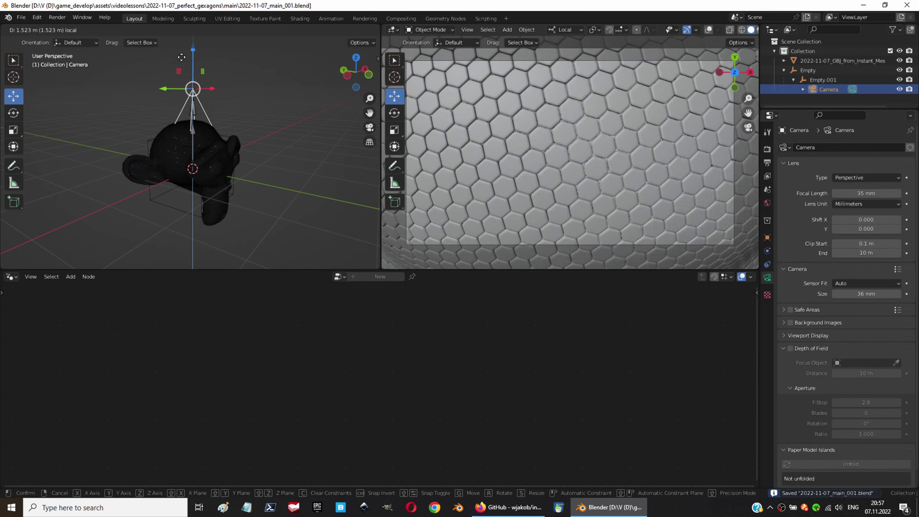
key("g")
key("z")
key("z")
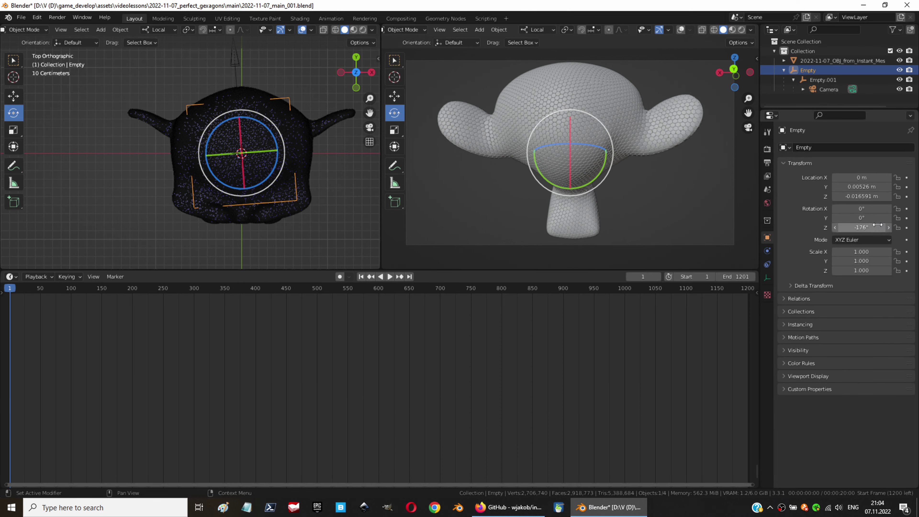
Turn the camera rig 180° and keyframe its rotation
key("Return")
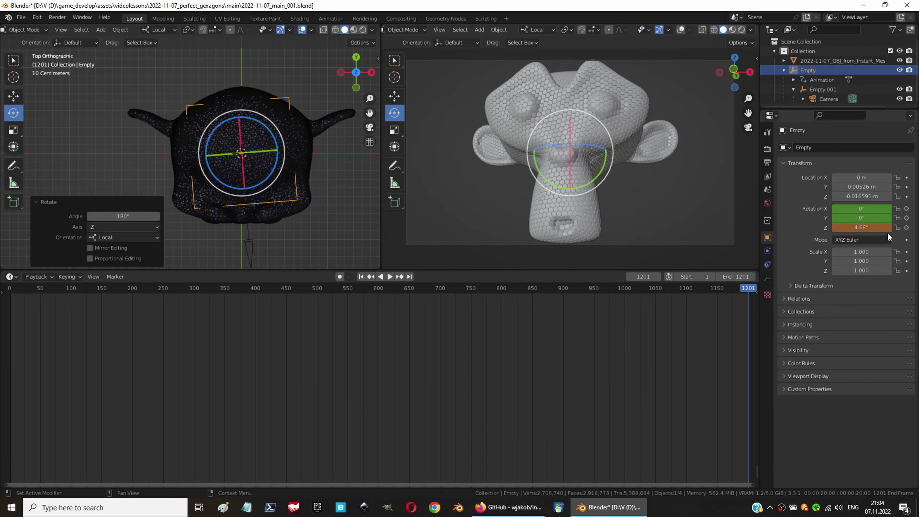
right_click(870, 229)
left_click(870, 226)
Set the rotation keyframes' handles to Vector in the Graph Editor
left_click(10, 276)
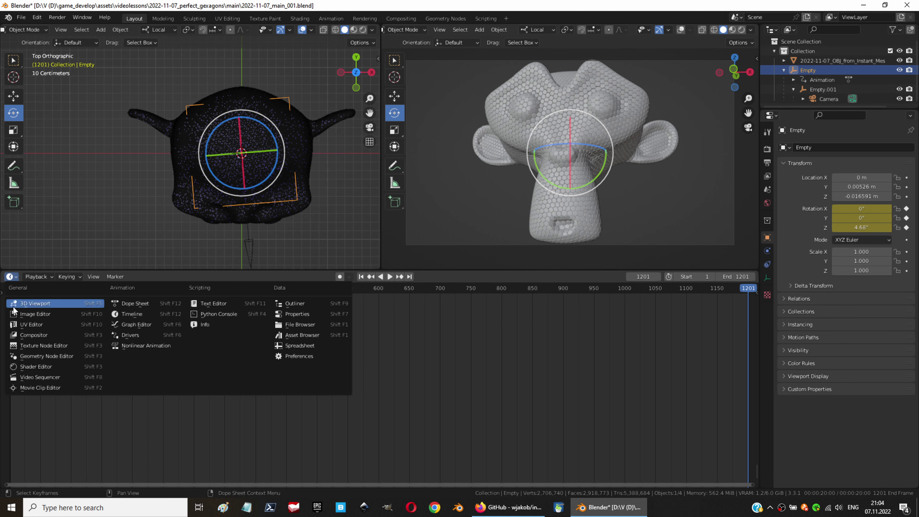
left_click(155, 325)
key("Home")
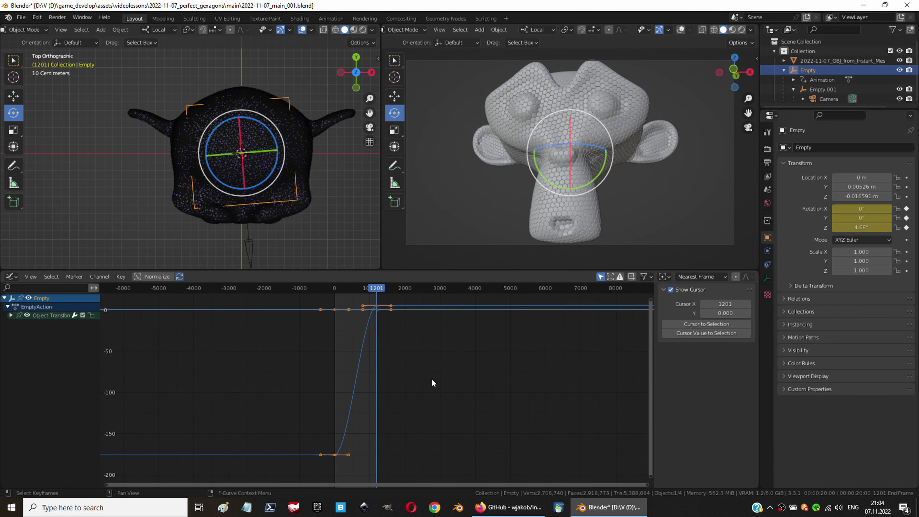
right_click(431, 378)
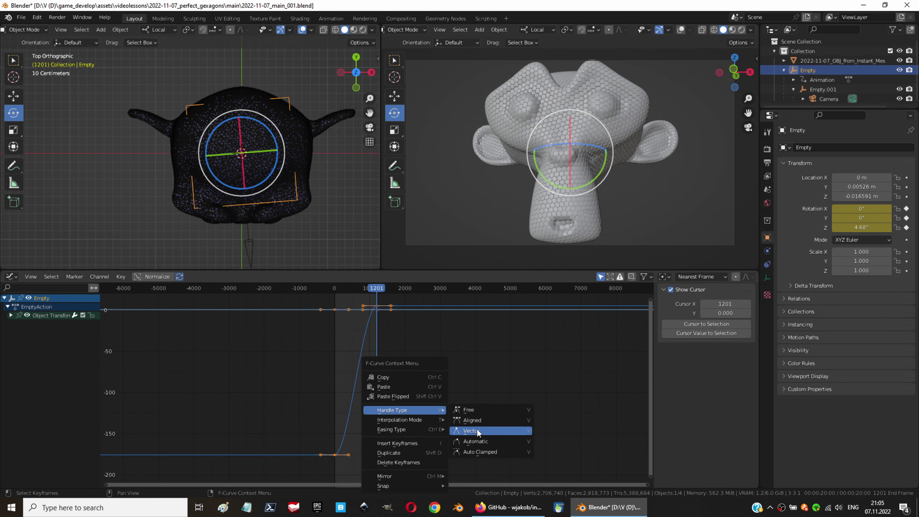
left_click(477, 430)
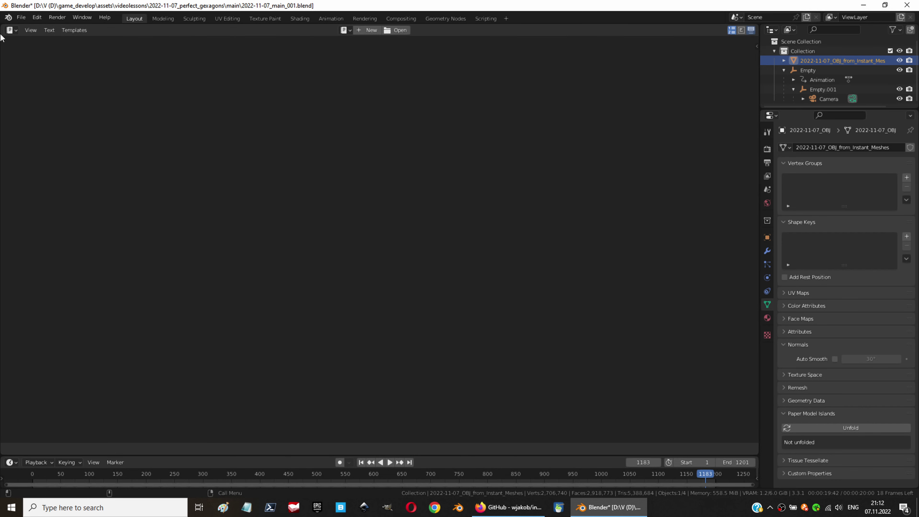
Render the current frame as a still image and fit it in the window
left_click(58, 17)
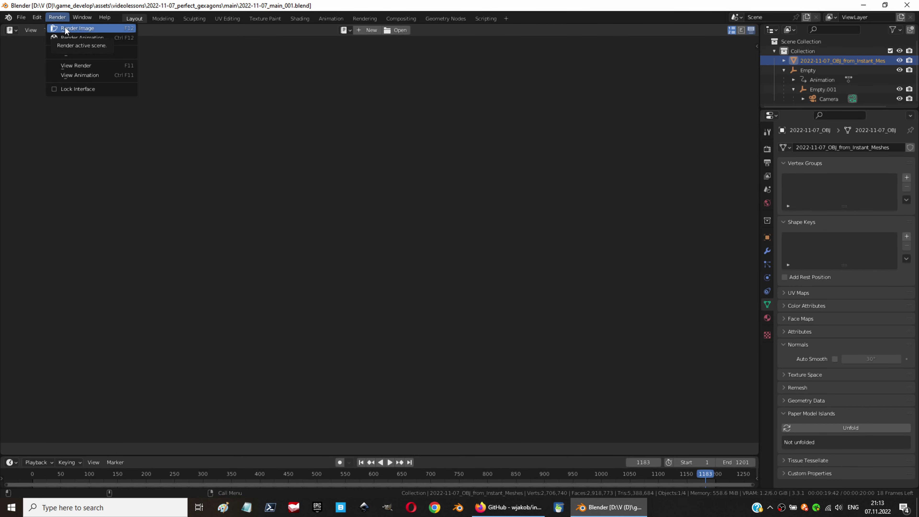
left_click(65, 27)
key("Home")
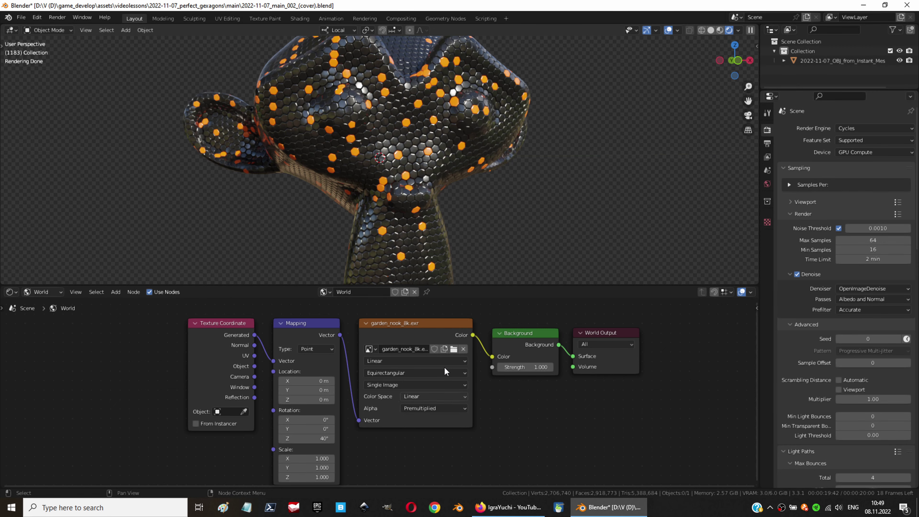
Set the world background strength to 0 and the camera focal length to 70 mm
key("Return")
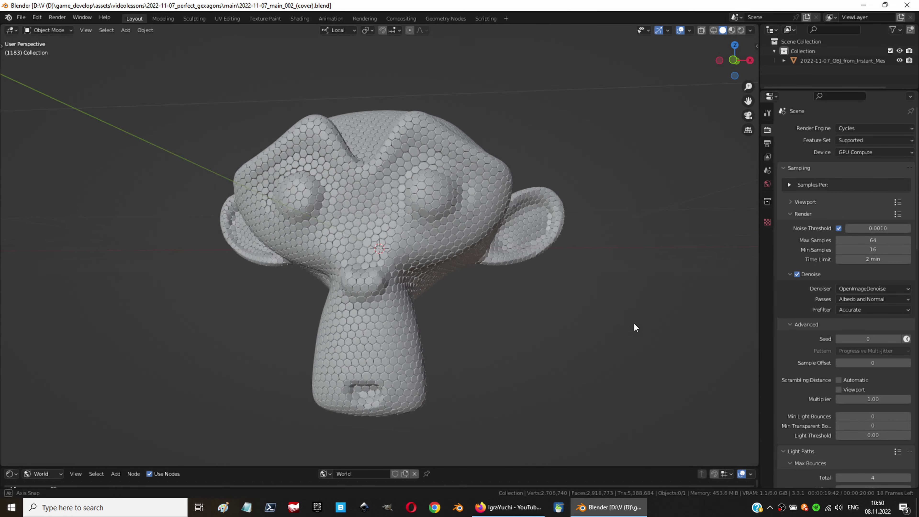
left_click_drag(739, 58, 729, 69)
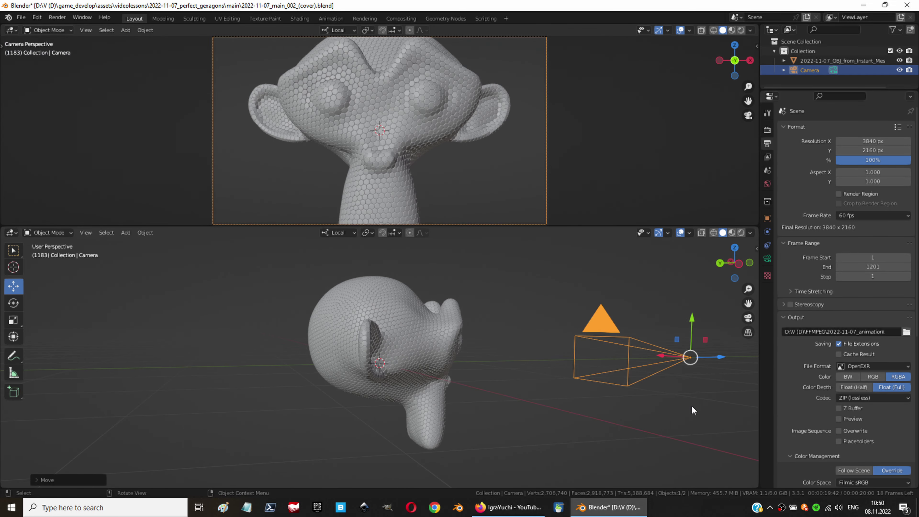
type("70")
key("Return")
scroll(445, 354, "down", 3)
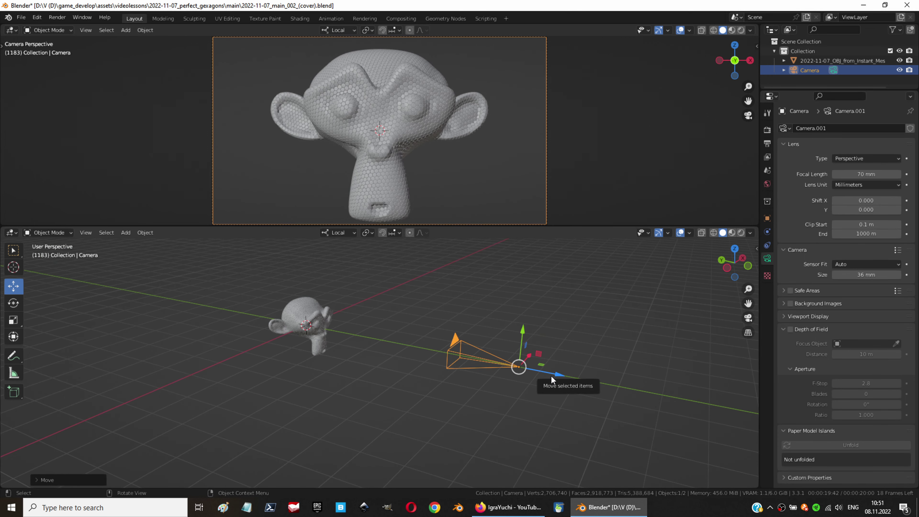
Tilt the camera about its local X axis from the left side view
key("ctrl+KP_3")
key("r")
key("x")
key("x")
key("2")
key("Return")
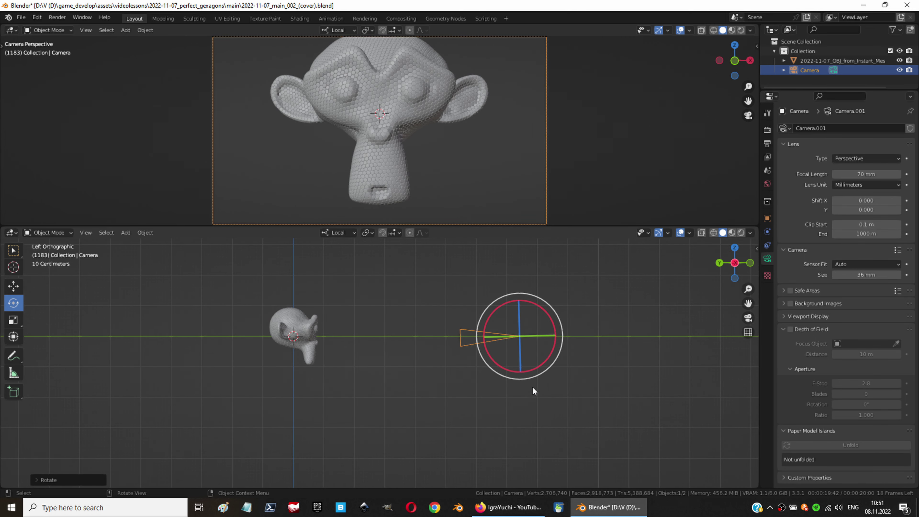
scroll(528, 339, "up", 10)
key("shift+space")
Lift the camera to the monkey's eye level, save, and preview the camera view rendered
key("g")
left_click_drag(481, 308, 399, 290)
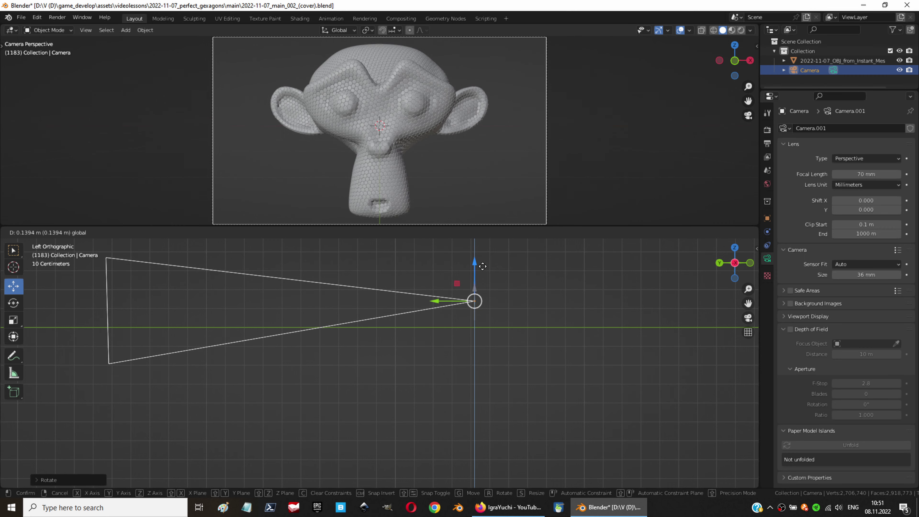
left_click_drag(558, 272, 559, 271)
key("KP_1")
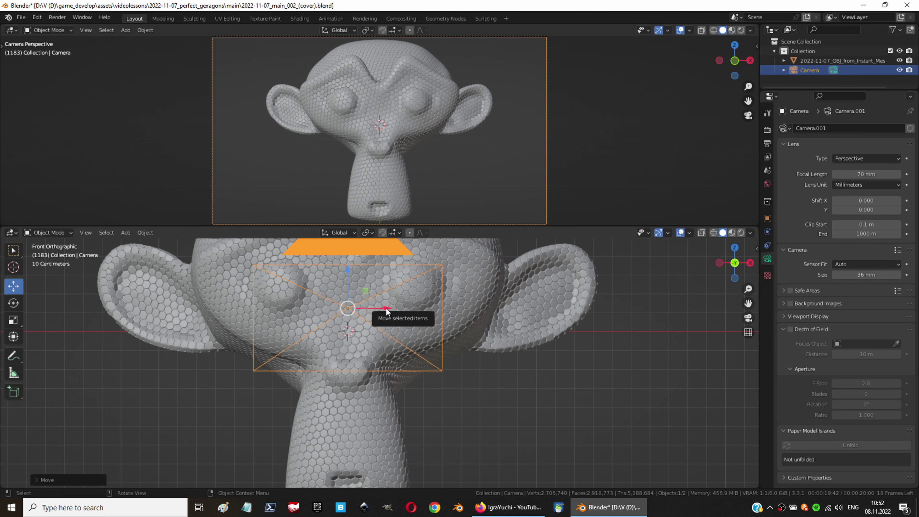
middle_click_drag(389, 313, 507, 326)
scroll(622, 54, "up", 4)
key("ctrl+s")
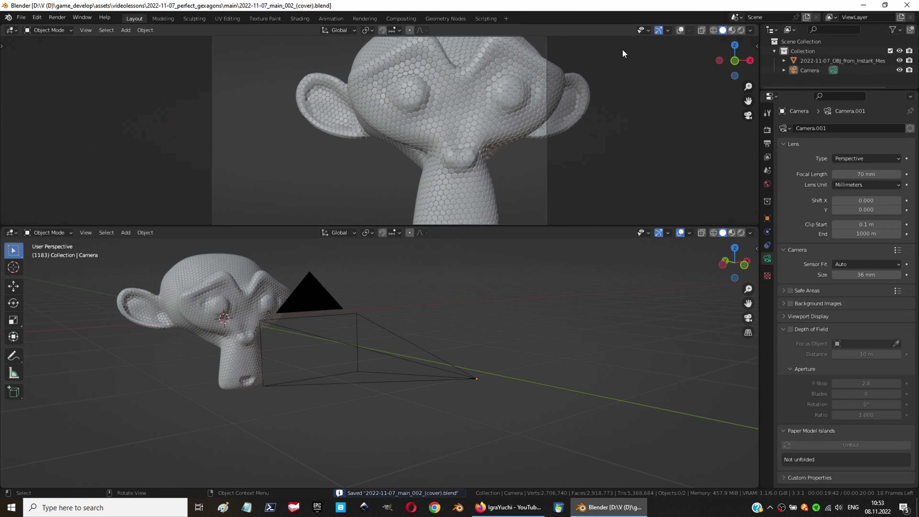
left_click(741, 30)
Make the render background transparent and add a Mix Shader feeding the material Surface
left_click(767, 130)
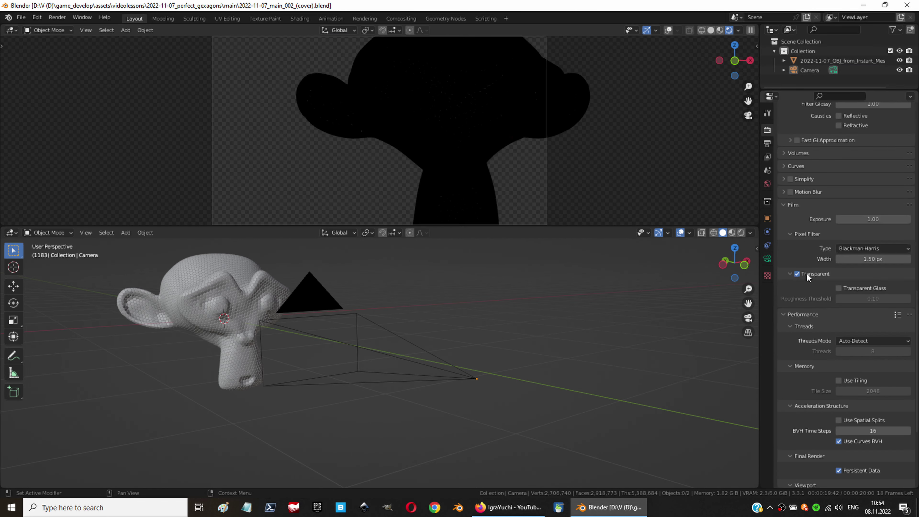
left_click(10, 233)
left_click(36, 322)
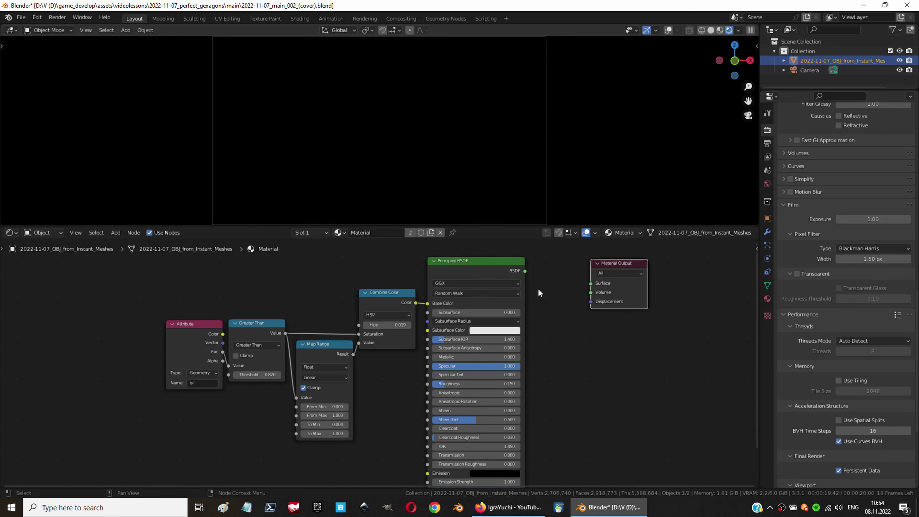
key("shift+a")
type("mix")
left_click(525, 355)
left_click(507, 311)
Cut the Greater Than links and wire a new Translucent BSDF into the Mix Shader
scroll(207, 354, "up", 2)
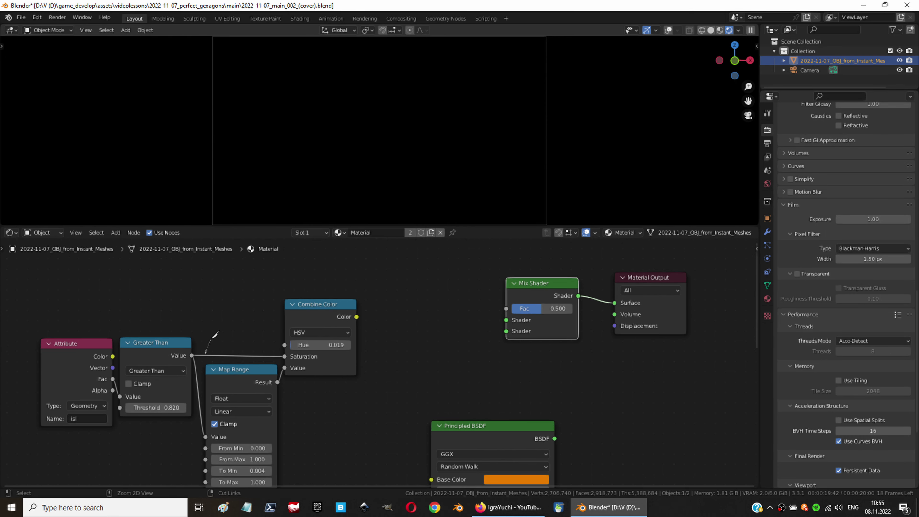
right_click_drag(205, 353, 217, 333, "ctrl")
key("shift+a")
type("translucent")
key("Return")
left_click(422, 291)
left_click_drag(223, 408, 537, 362)
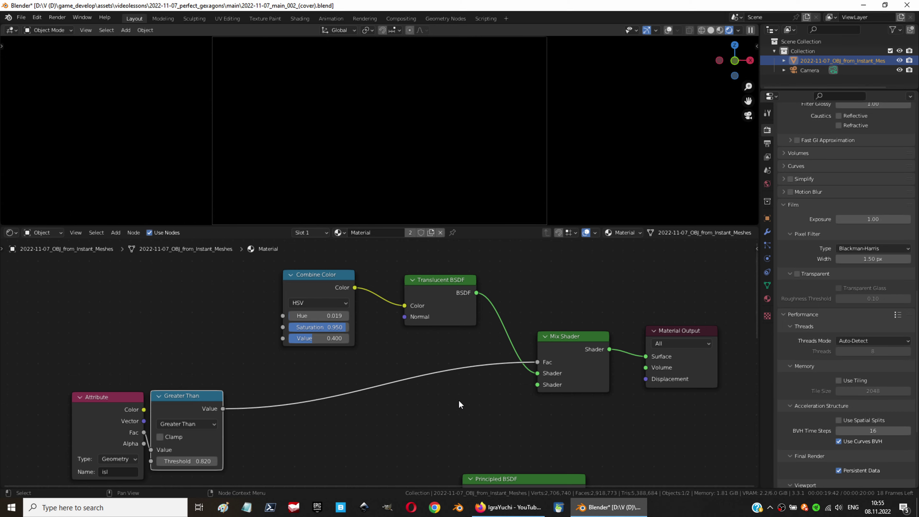
Add a Principled Volume, with Combine Color saturation 0.99 driving its Emission Color
scroll(459, 402, "down", 1)
key("shift+a")
type("volume")
key("Return")
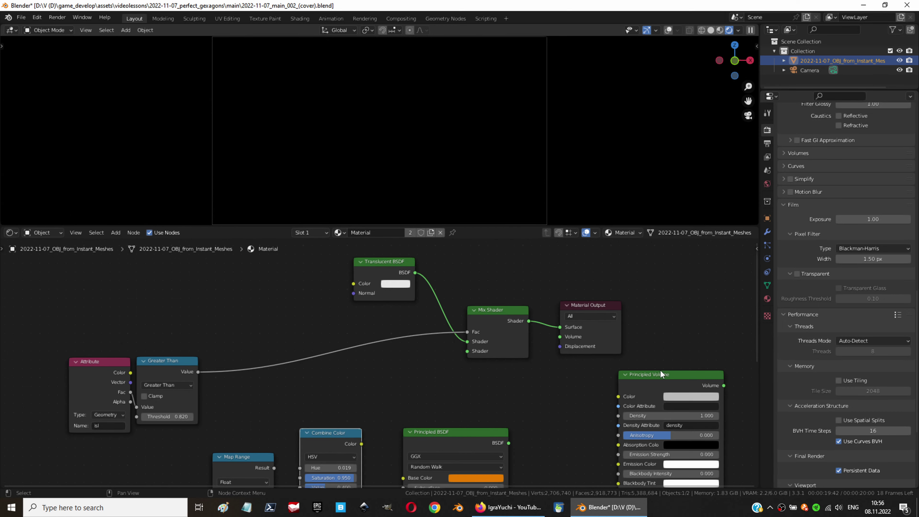
left_click(677, 390)
scroll(676, 390, "up", 1)
left_click(304, 388)
type("0.99")
left_click_drag(364, 348, 443, 359)
scroll(505, 351, "down", 2)
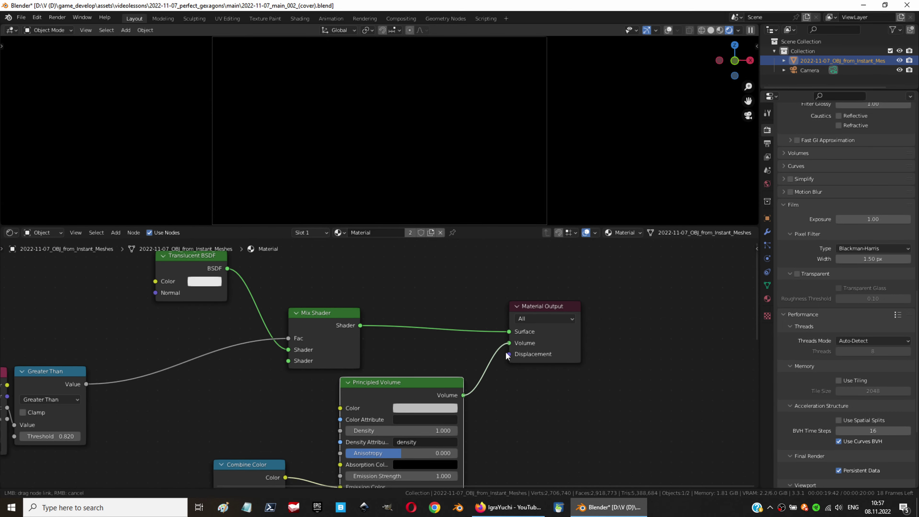
Raise the volume's emission strength, typing 20, after trying and undoing a Less Than comparison
left_click(212, 355)
left_click(275, 362)
key("ctrl+z")
key("ctrl+z")
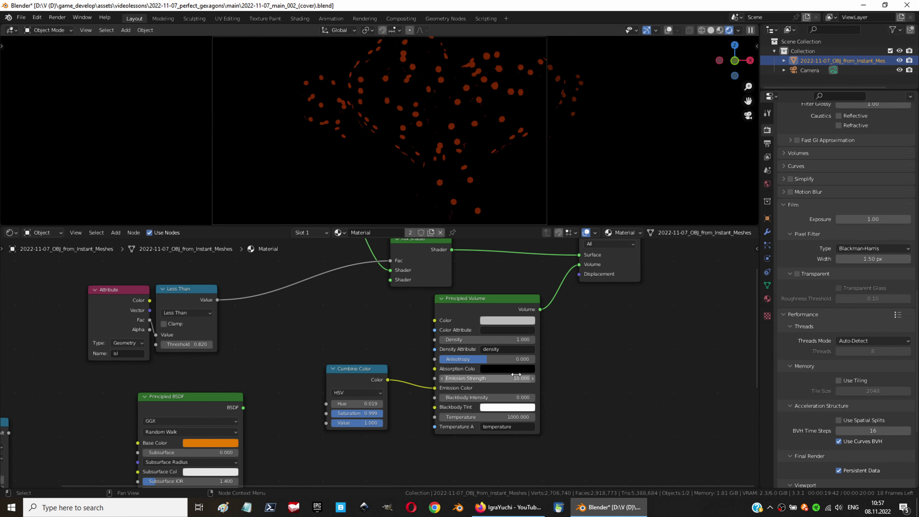
middle_click_drag(325, 415, 281, 319)
left_click(526, 370)
type("20")
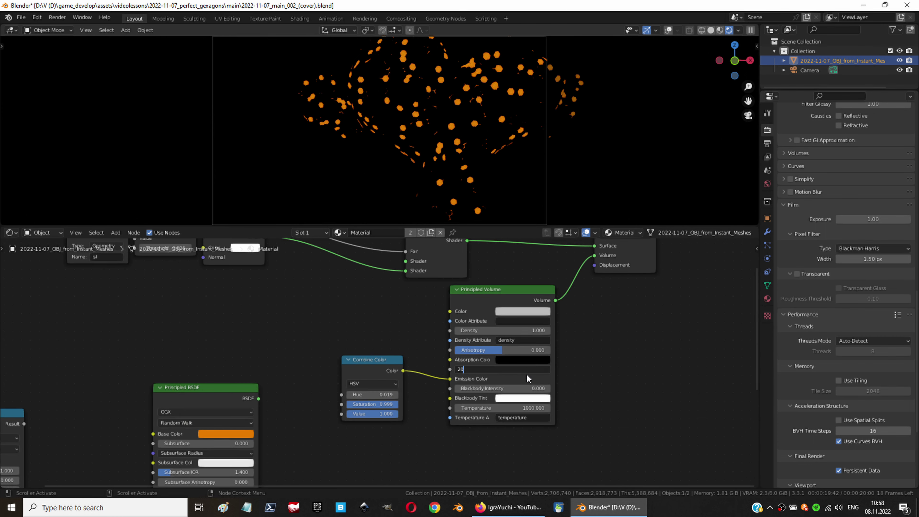
Tidy the node layout and lower the Combine Color saturation to 0.995
middle_click_drag(623, 437, 835, 392)
left_click(432, 388)
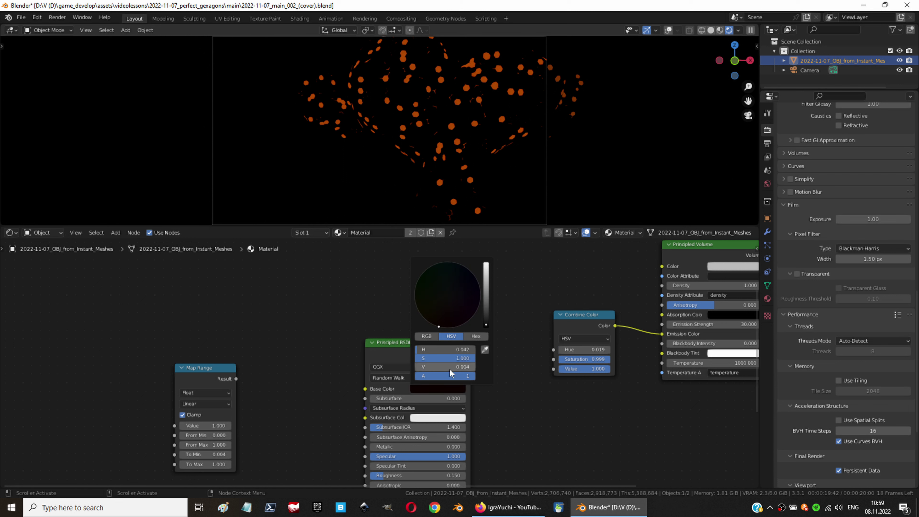
middle_click_drag(439, 390, 340, 376)
middle_click_drag(470, 407, 409, 407)
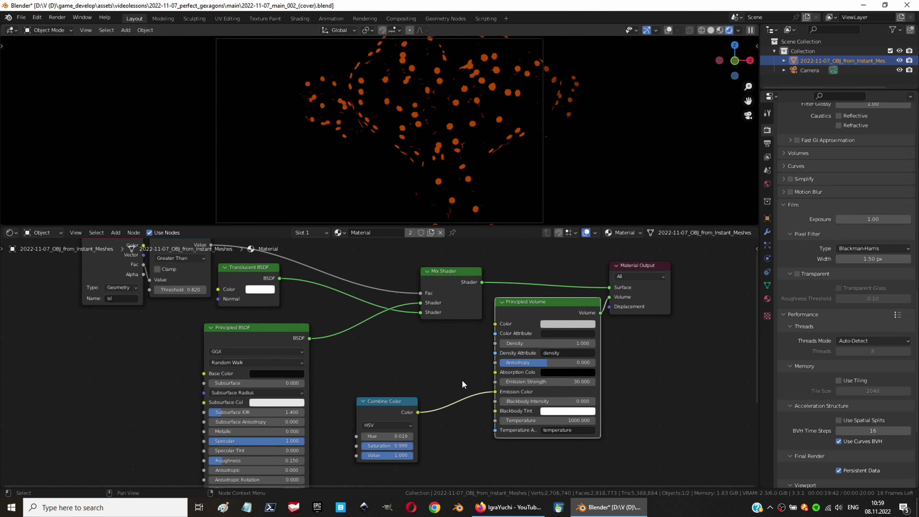
left_click_drag(408, 407, 473, 386)
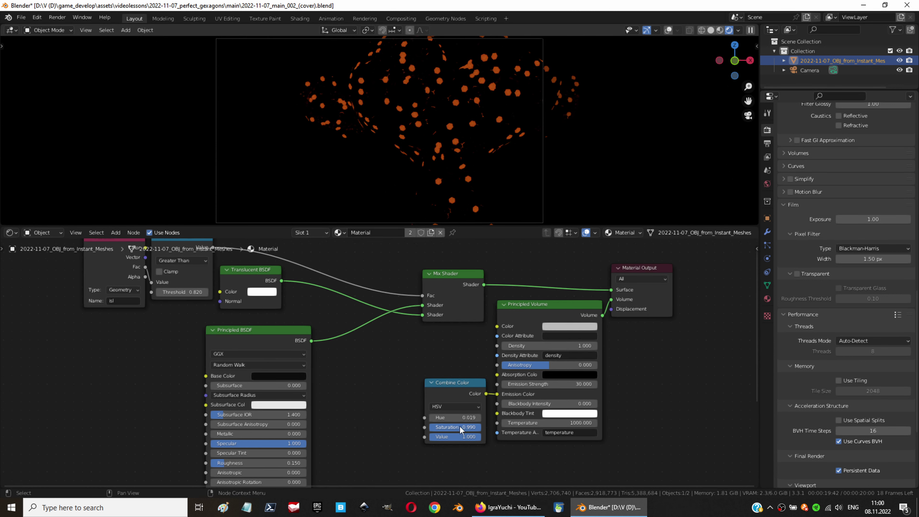
left_click_drag(460, 425, 456, 425)
left_click_drag(253, 334, 362, 338)
left_click_drag(251, 290, 274, 329)
left_click(274, 329)
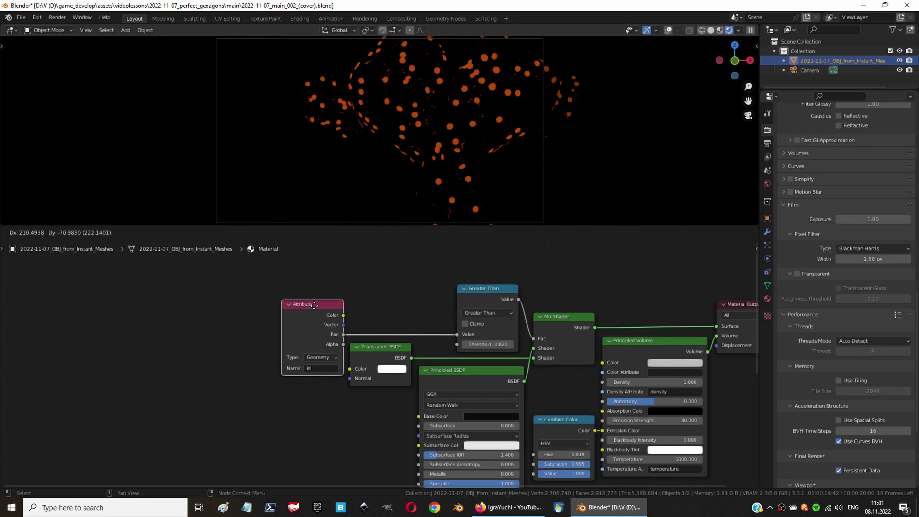
middle_click_drag(284, 448, 183, 458)
Turn the lower area into a 3D Viewport of Suzanne and save the file
left_click(11, 232)
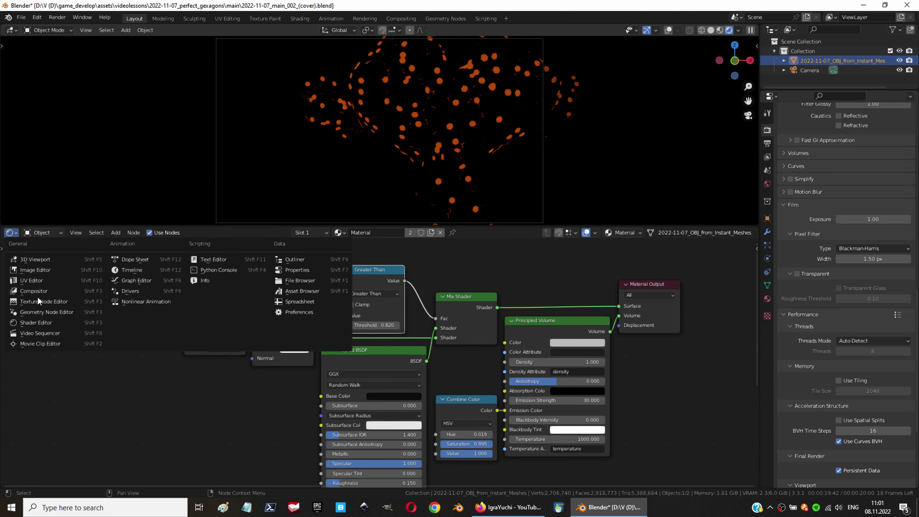
left_click(36, 259)
key("ctrl+s")
left_click(126, 29)
mouse_move(154, 159)
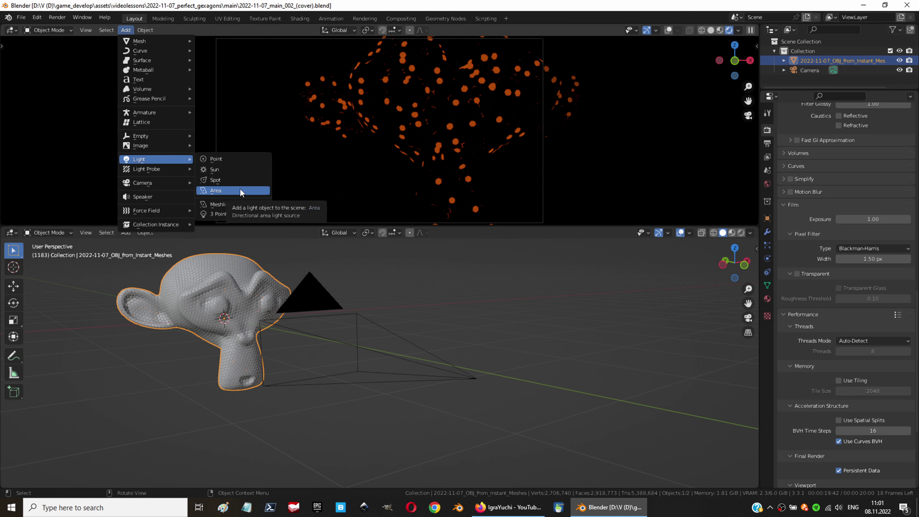
Add an area light sized 0.01 m by 10 m
left_click(240, 191)
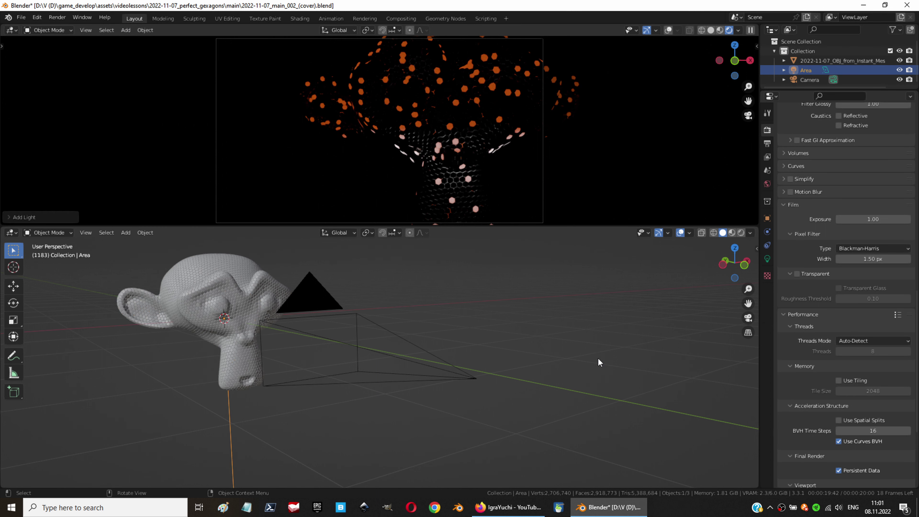
left_click(768, 260)
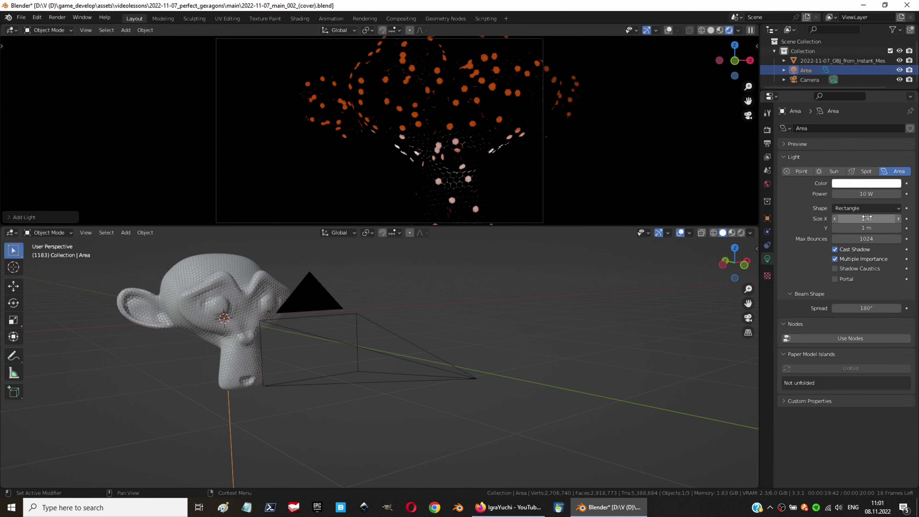
left_click(866, 229)
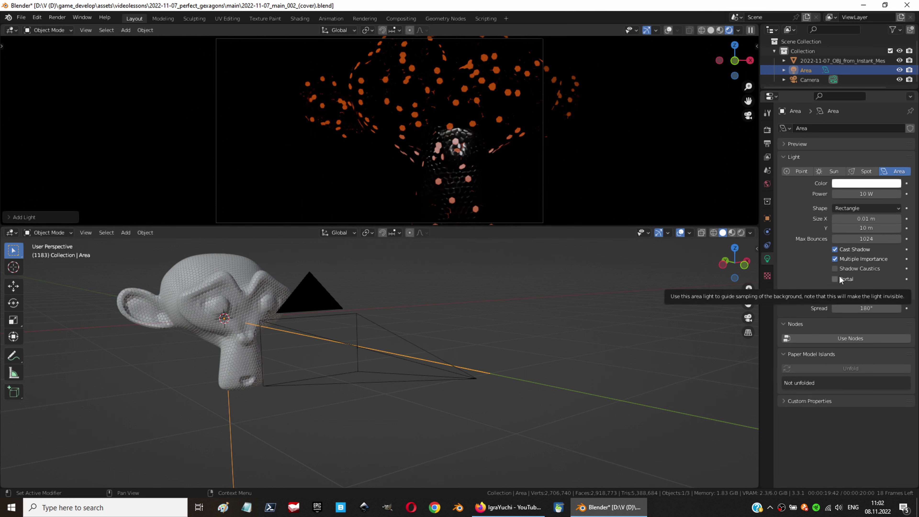
mouse_move(287, 329)
middle_mouse_down()
mouse_move(588, 373)
mouse_move(706, 308)
middle_mouse_up()
left_click(767, 218)
Rotate the light 135° and copy it to the mirrored corners around Suzanne, then save
type("135")
key("Return")
key("KP_1")
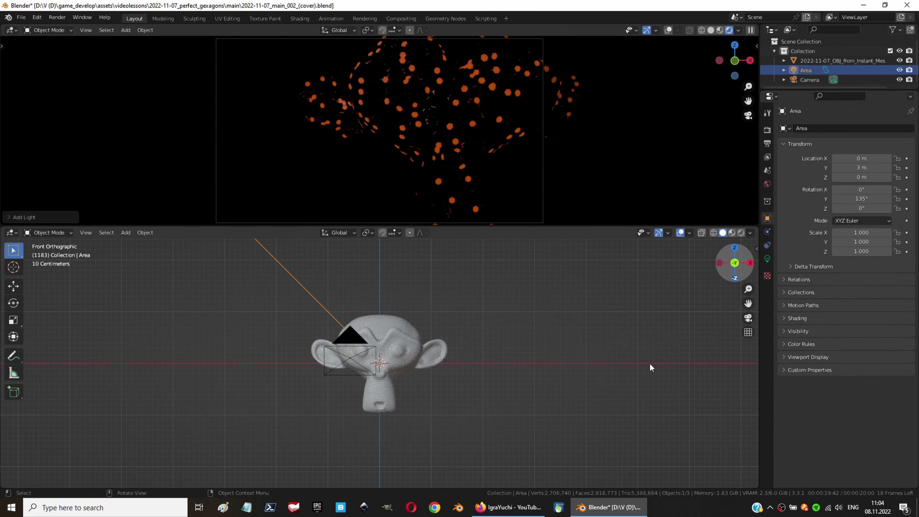
left_click_drag(734, 263, 768, 222)
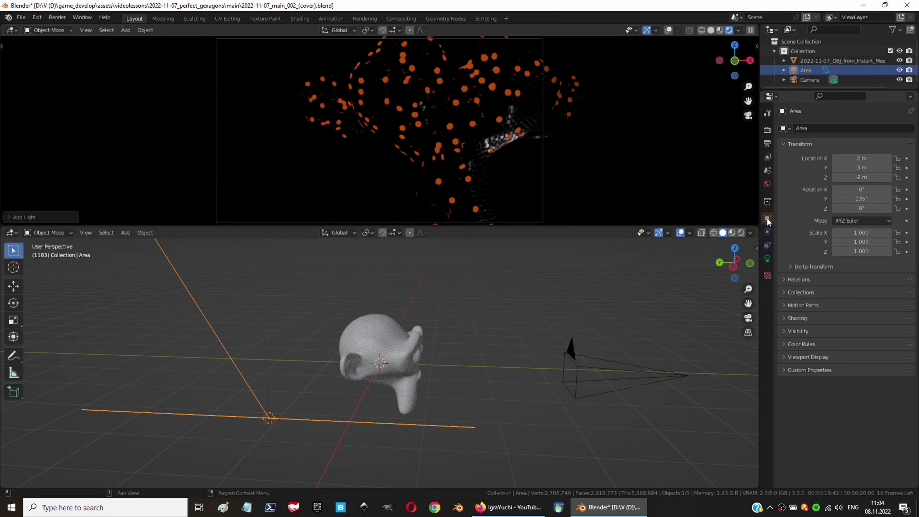
key("KP_1")
left_click_drag(832, 90, 832, 123)
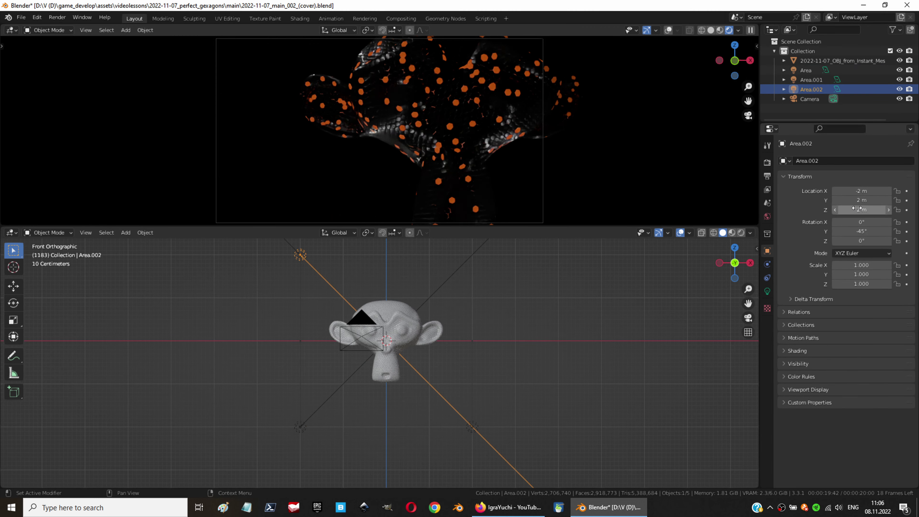
key("ctrl+z")
key("ctrl+s")
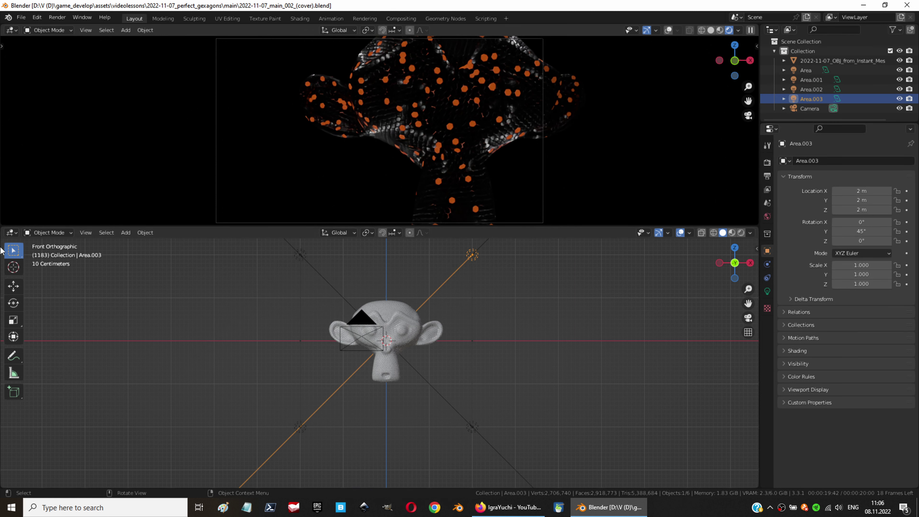
left_click(11, 233)
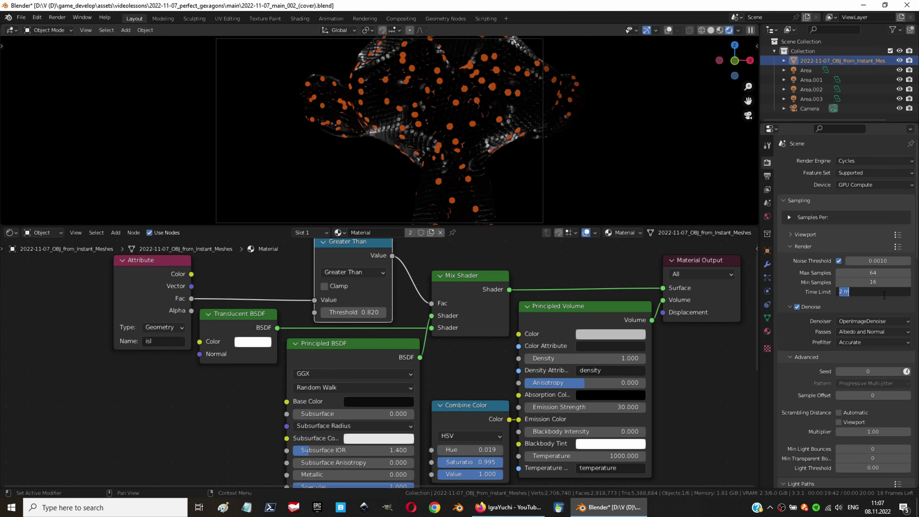
Raise render samples (max 9999999, min 256, 1 hr limit) and set Map Range From Max to 0.05
left_click(889, 271)
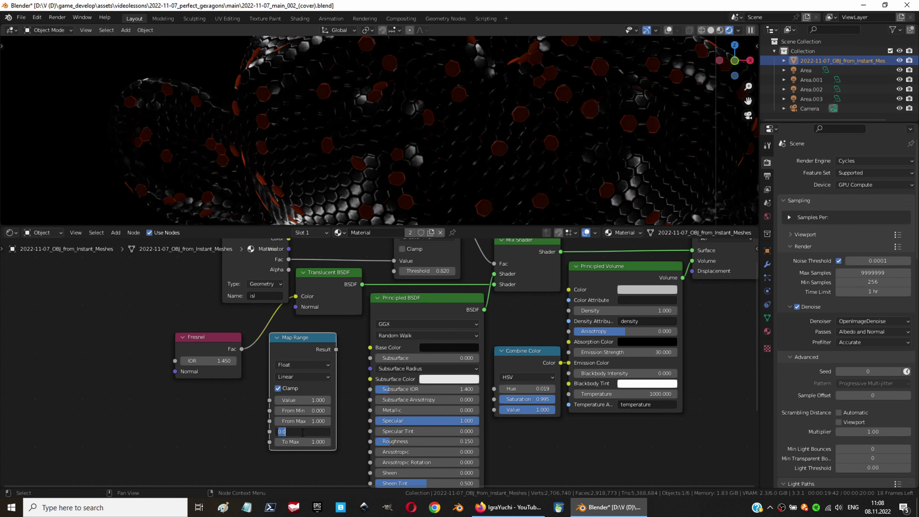
middle_click_drag(310, 413, 290, 419)
double_click(287, 424)
type("0.05")
key("Return")
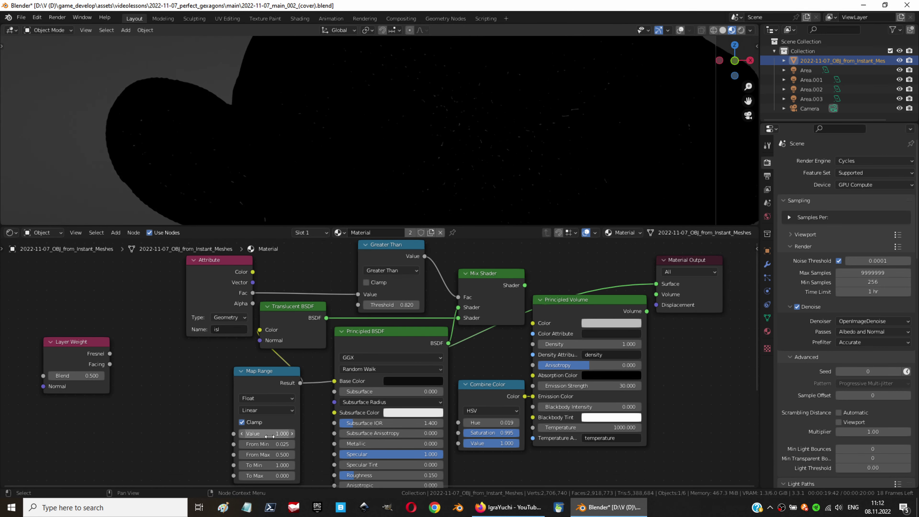
Switch Map Range interpolation to Smooth Step and boost the volume emission strength
left_click(266, 410)
left_click(256, 438)
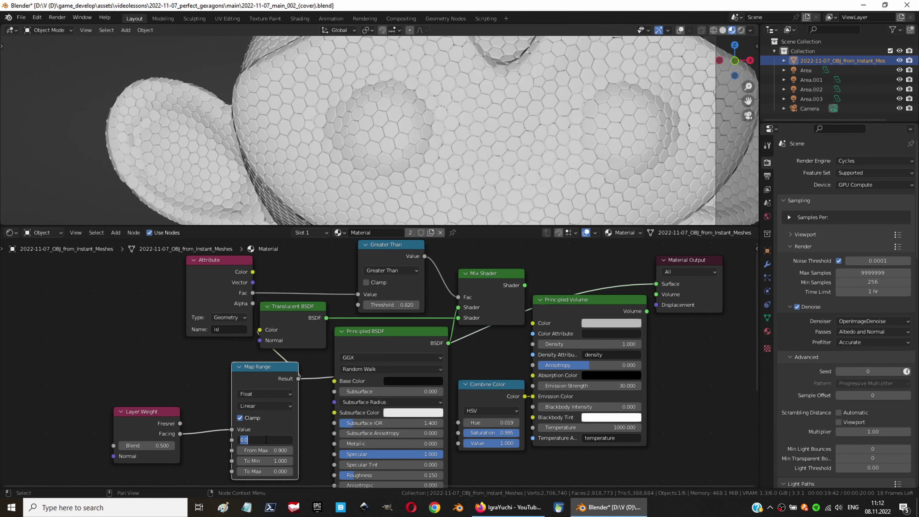
left_click(263, 406)
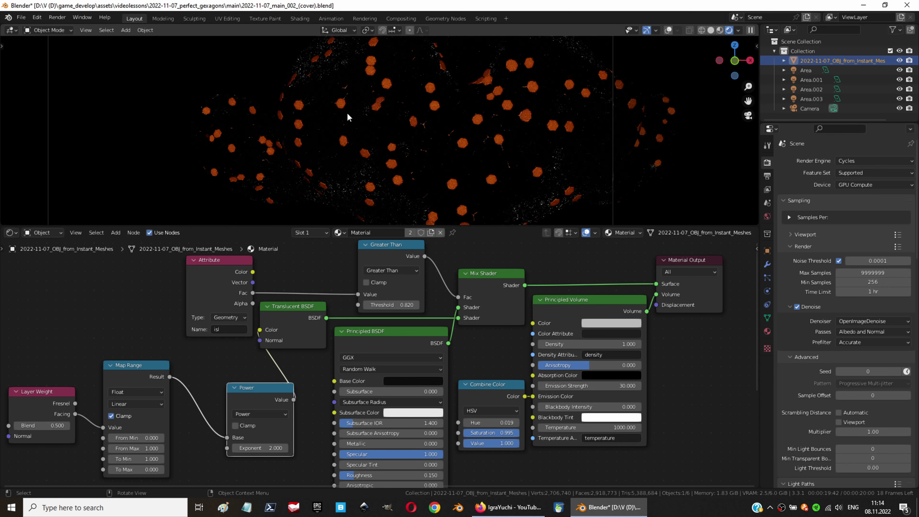
type("100")
key("Return")
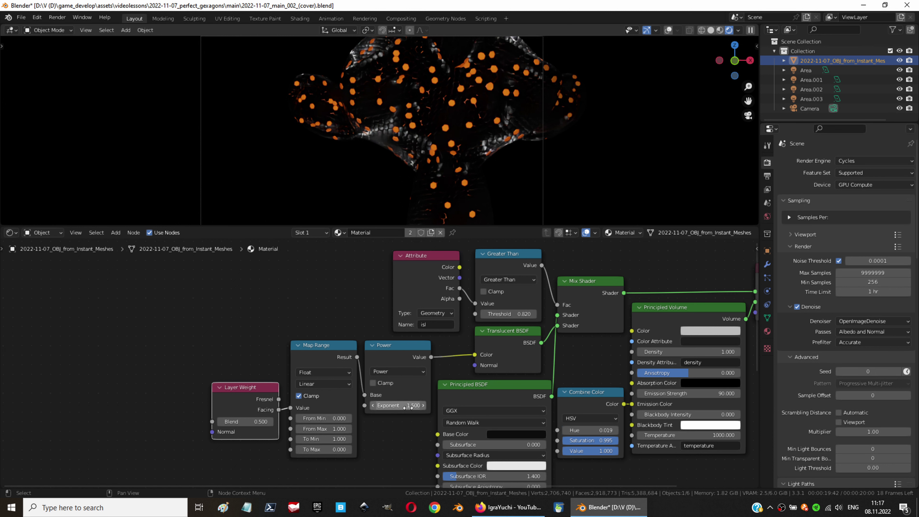
middle_click_drag(368, 460, 385, 485)
Add a cube in the lower 3D view, with solid shading and X-ray turned on
left_click(10, 232)
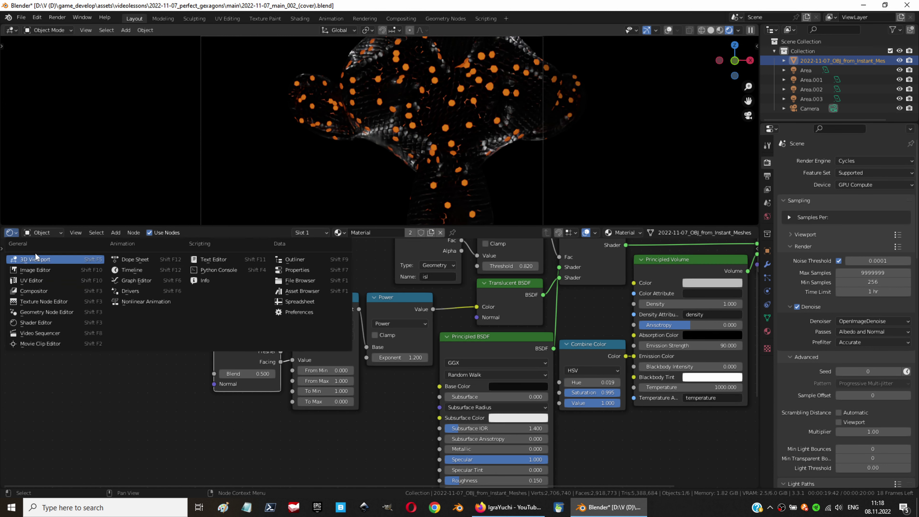
left_click(41, 260)
left_click(300, 303)
left_click(126, 30)
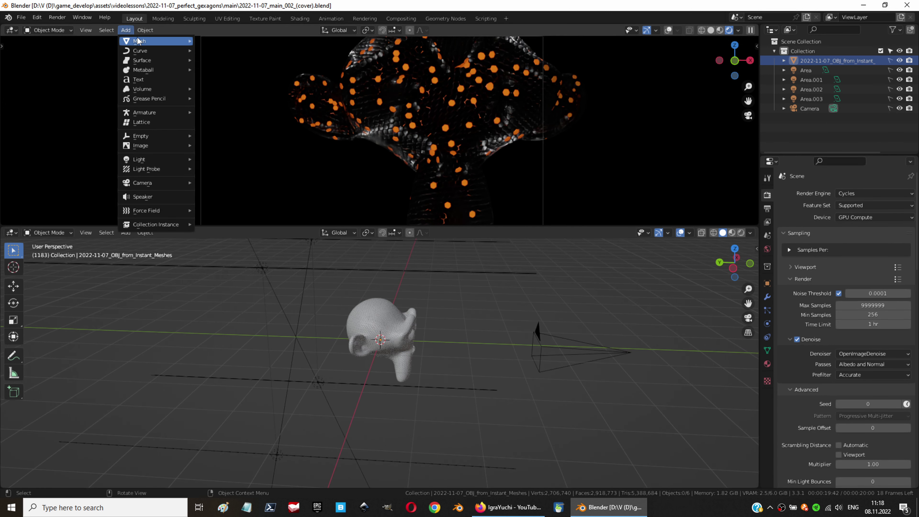
left_click(227, 50)
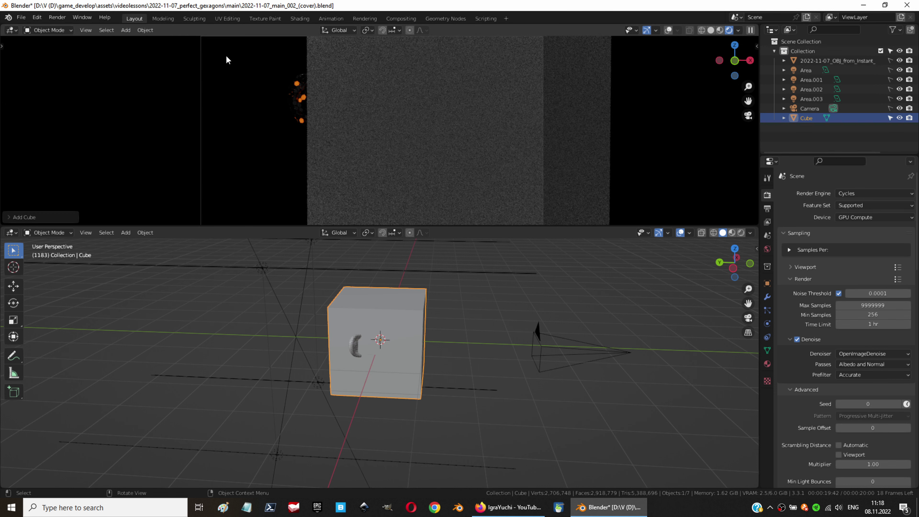
left_click(711, 30)
key("ctrl+KP_1")
key("KP_Decimal")
key("alt+z")
In Edit Mode, widen the cube along X and stretch it taller along Z
key("Tab")
key("s")
key("x")
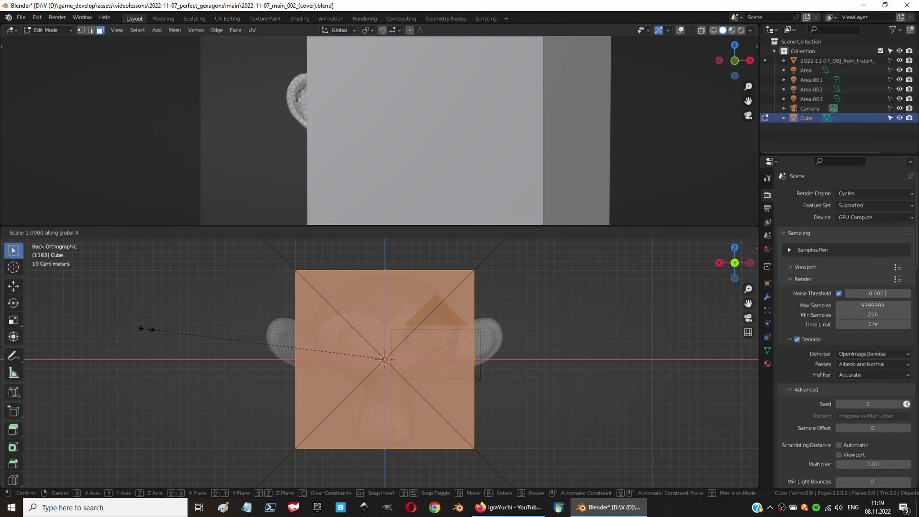
left_click(667, 375)
key("s")
key("z")
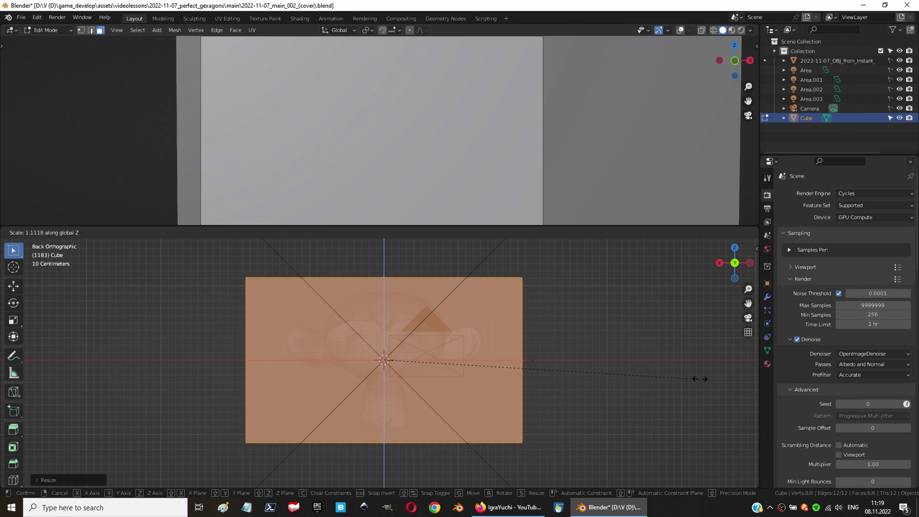
left_click(700, 379)
Stretch the box along Y to enclose the scene, then show the node editor again
key("ctrl+KP_3")
key("s")
key("y")
key("Return")
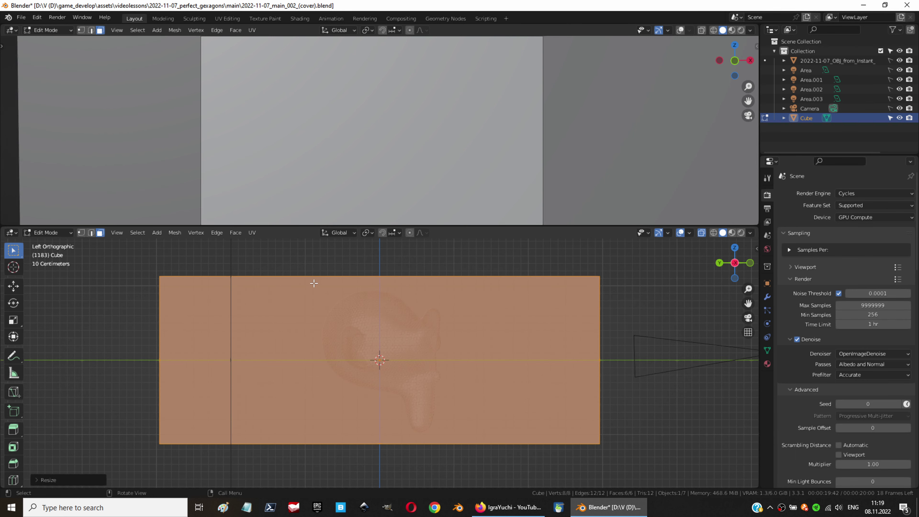
key("s")
key("y")
left_click(400, 312)
key("Tab")
middle_click_drag(552, 276, 1, 227)
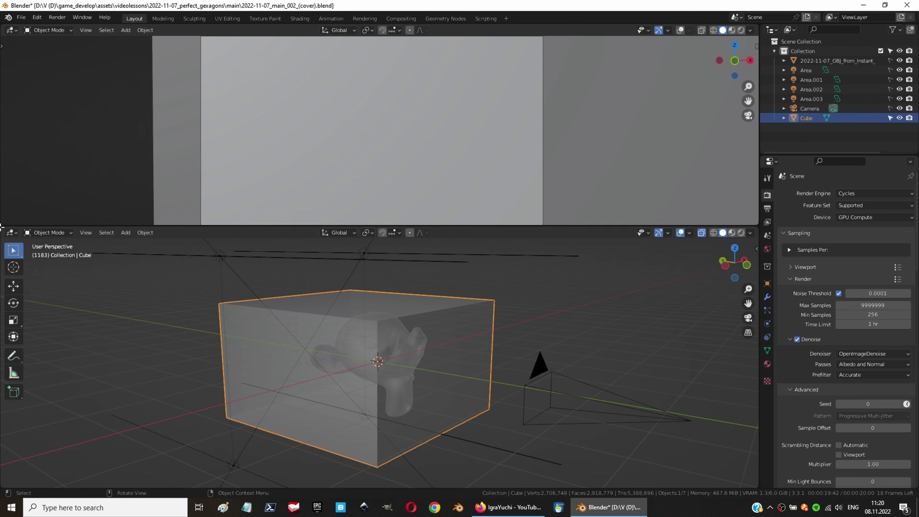
left_click(10, 233)
left_click(47, 288)
Name the box Fog and replace its surface shader with a Principled Volume feeding Volume
type("og")
left_click(400, 232)
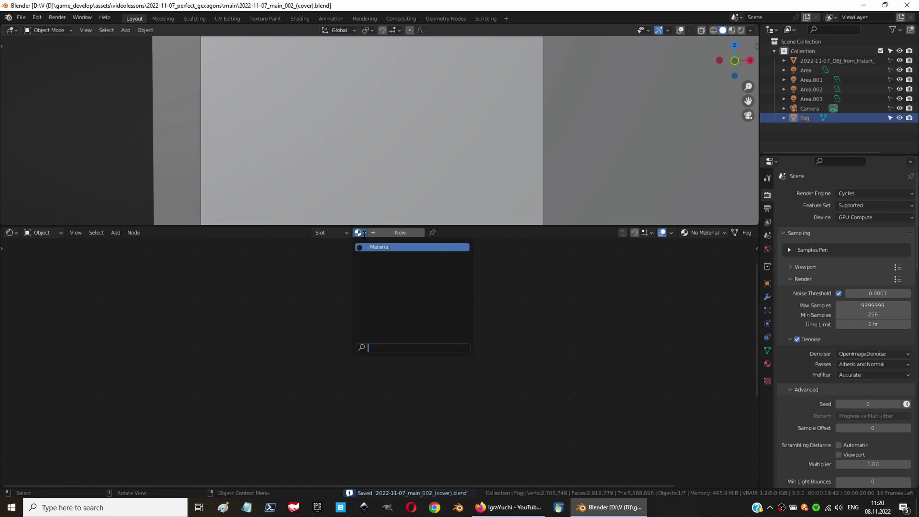
key("x")
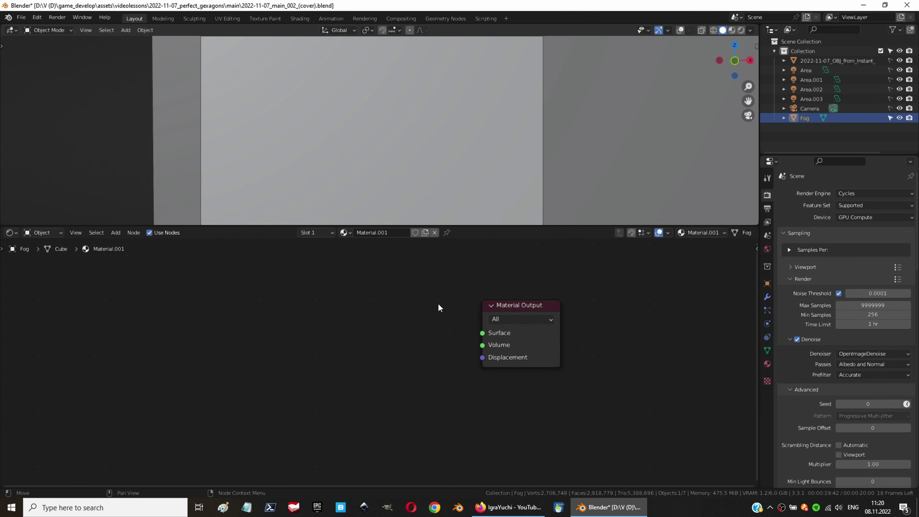
key("shift+a")
type("vol")
key("Return")
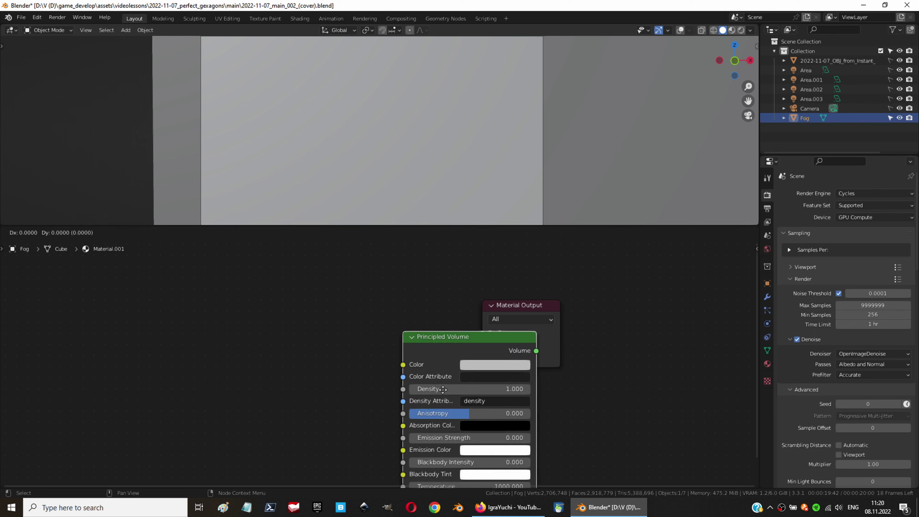
left_click(363, 351)
left_click_drag(456, 312, 491, 351)
left_click(743, 30)
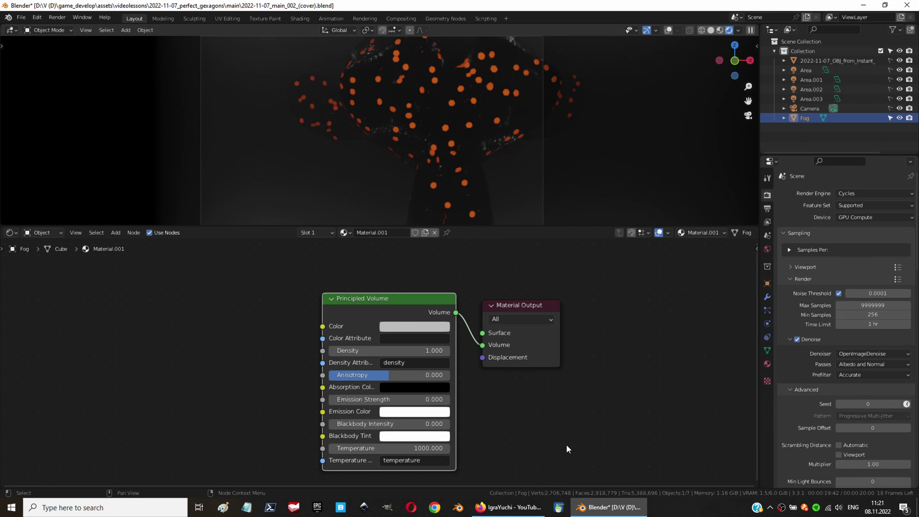
Check the Fog box from the side, save, and set the fog colour to white
left_click(10, 233)
left_click(36, 258)
key("Tab")
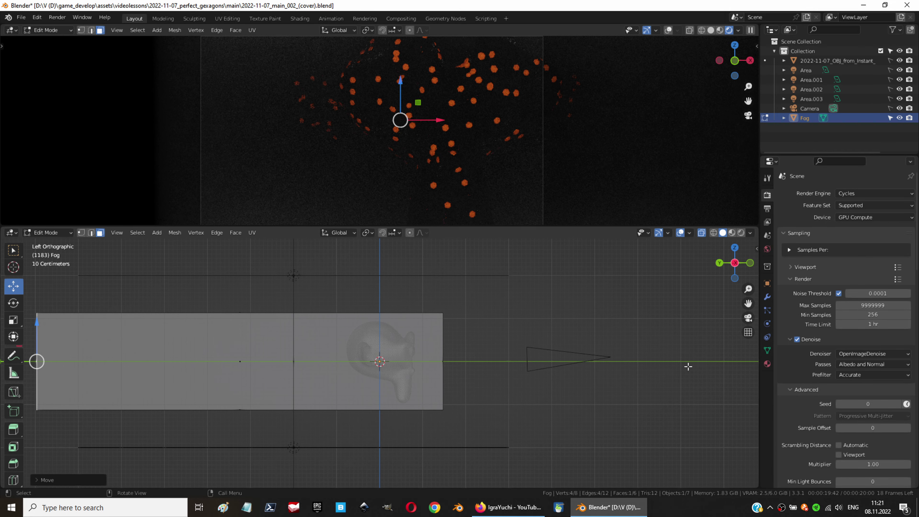
key("ctrl+z")
key("shift+F3")
key("ctrl+s")
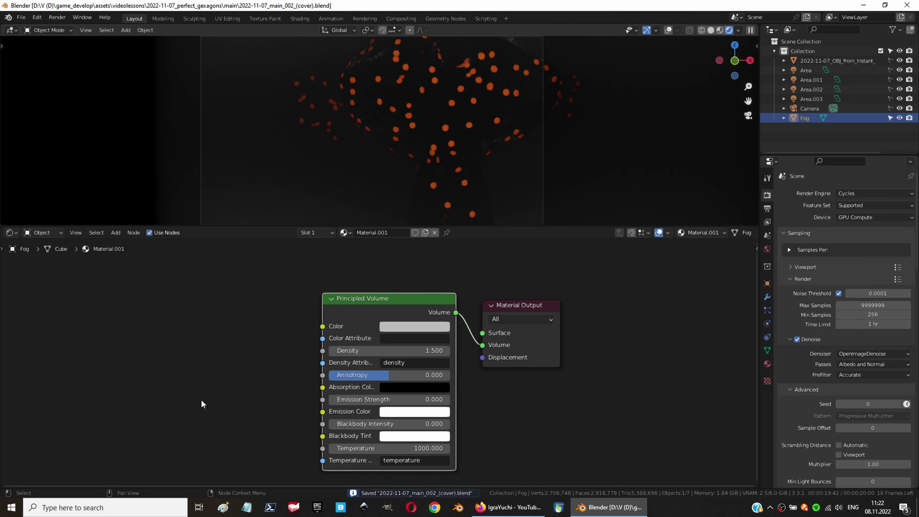
left_click(414, 327)
left_click_drag(472, 203, 472, 164)
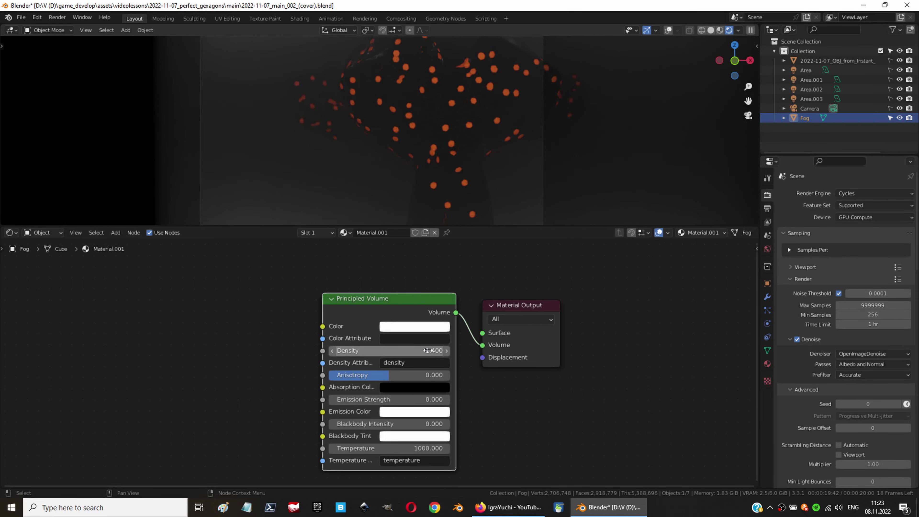
key("shift+F3")
Add a Light Path node to Suzanne's material, replacing a mistaken Camera Data node
left_click(526, 141)
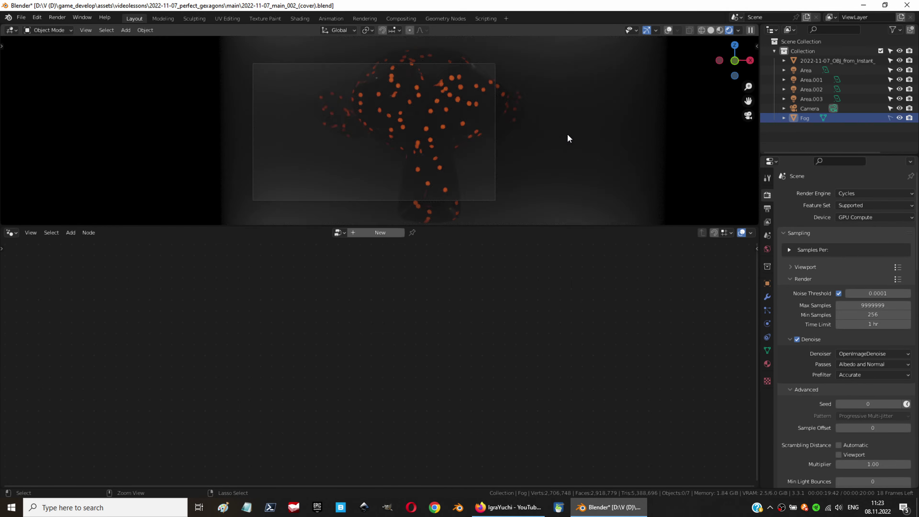
key("shift+F3")
scroll(878, 415, "down", 10)
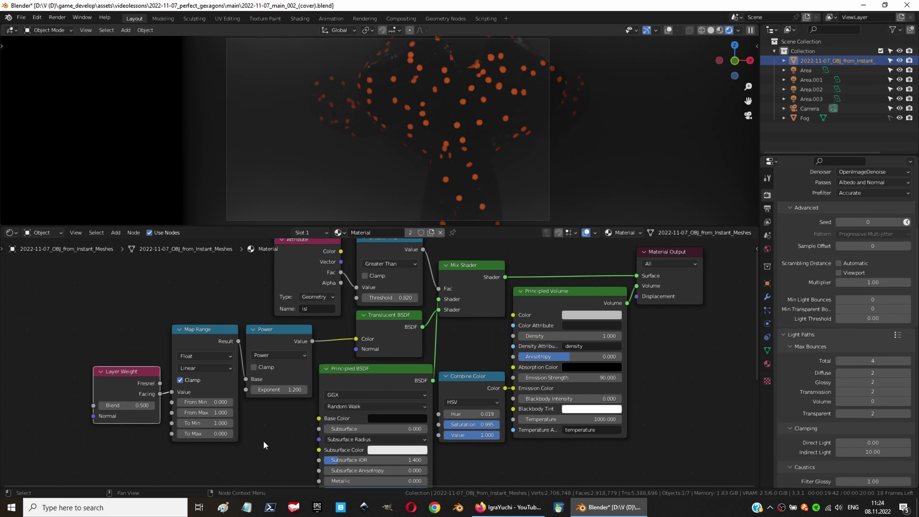
key("shift+a")
left_click(251, 204)
left_click(229, 282)
key("ctrl+z")
key("shift+a")
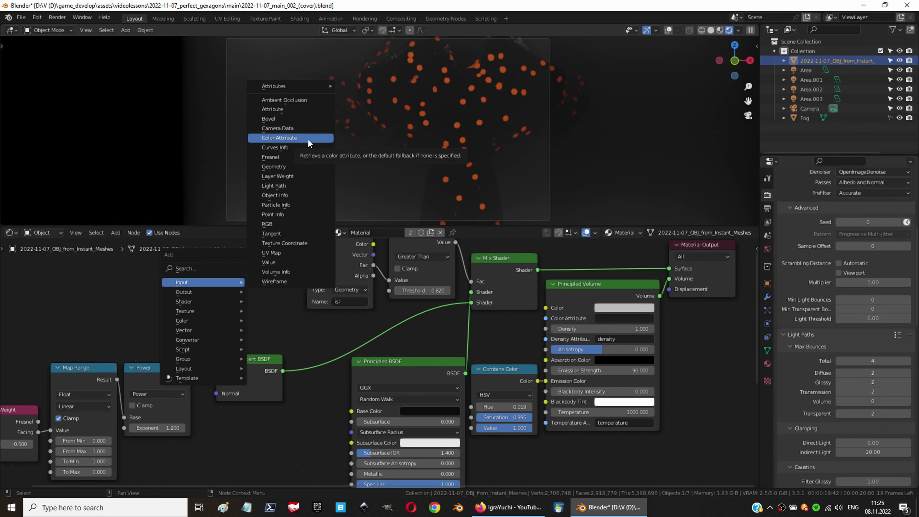
left_click(267, 127)
Insert a Mix Shader on the Translucent link and connect a new Emission node at strength 1.000
key("shift+a")
left_click(437, 298)
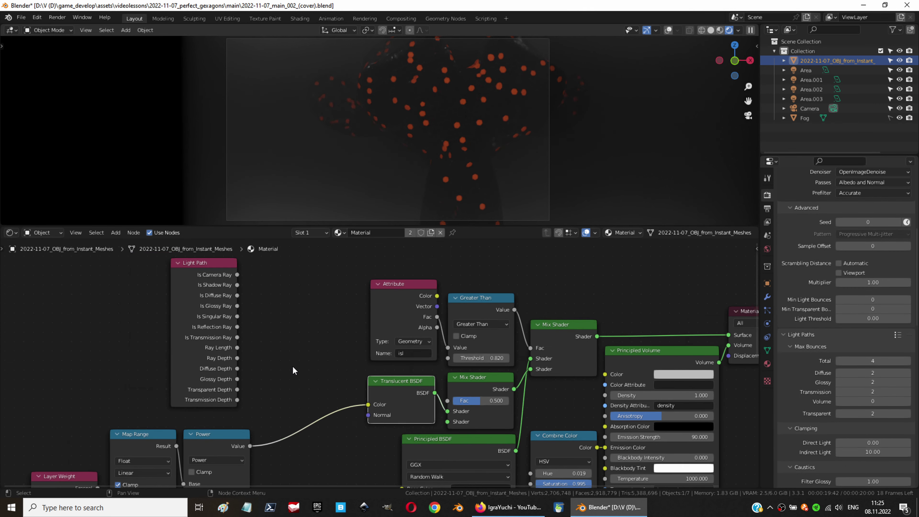
left_click_drag(191, 235, 400, 319)
scroll(362, 362, "down", 1)
key("shift+a")
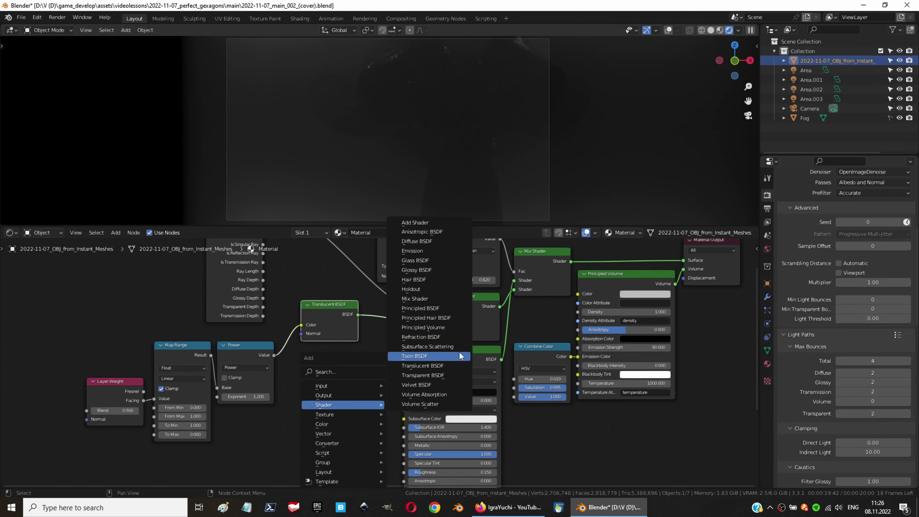
left_click(416, 181)
left_click(314, 390)
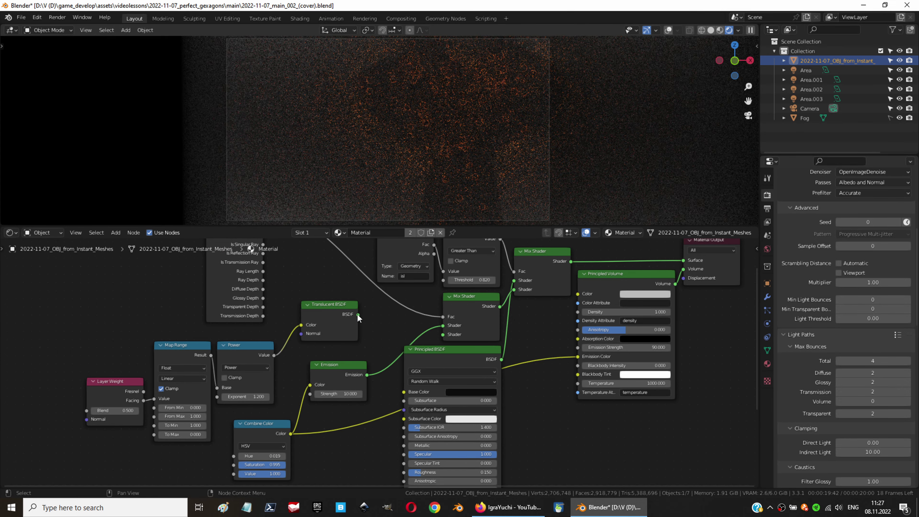
left_click_drag(358, 315, 443, 335)
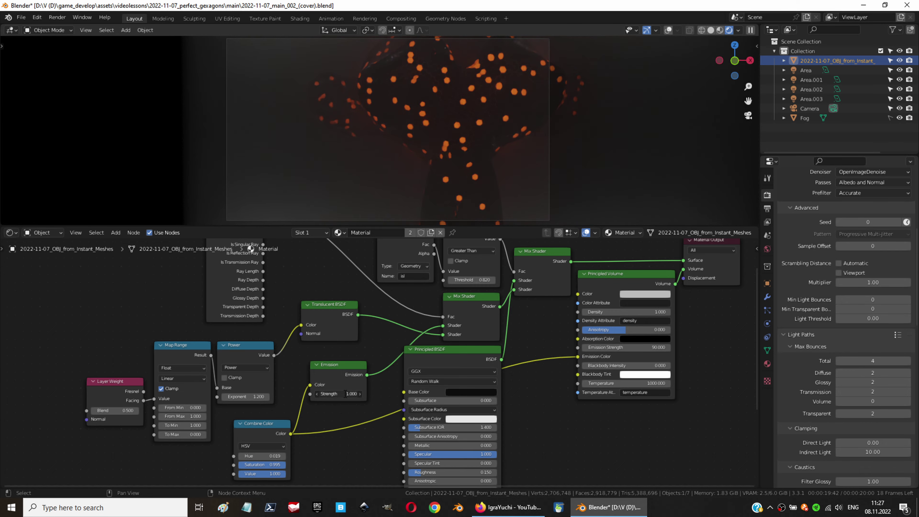
left_click(808, 70)
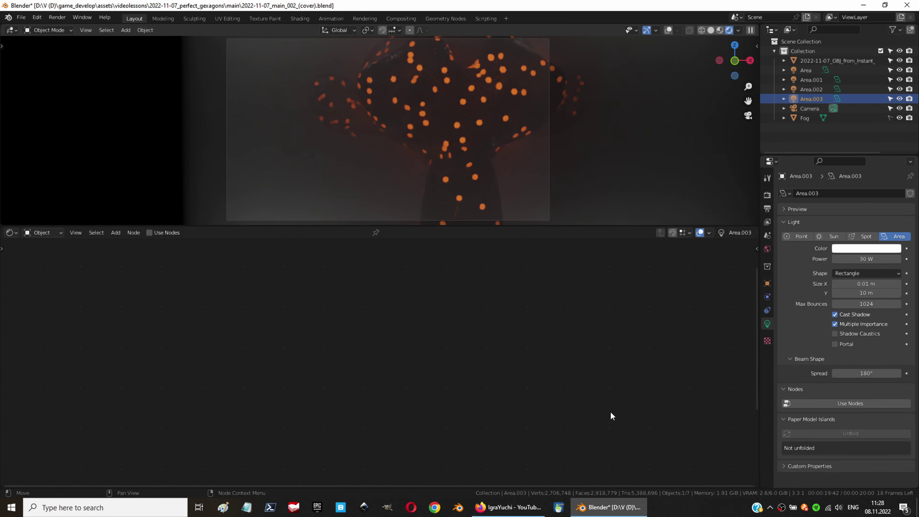
Set the Area light's power to 15 W
key("Up")
key("Up")
left_click(10, 233)
left_click(805, 118)
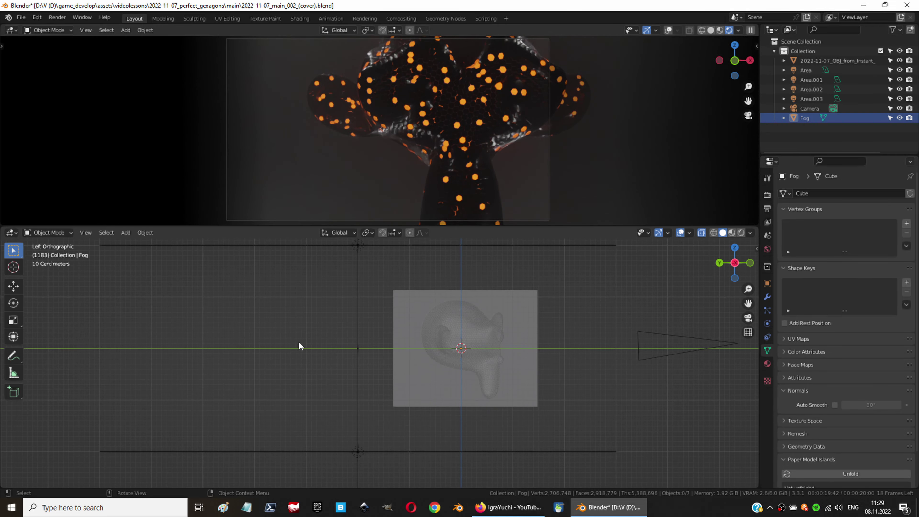
key("Return")
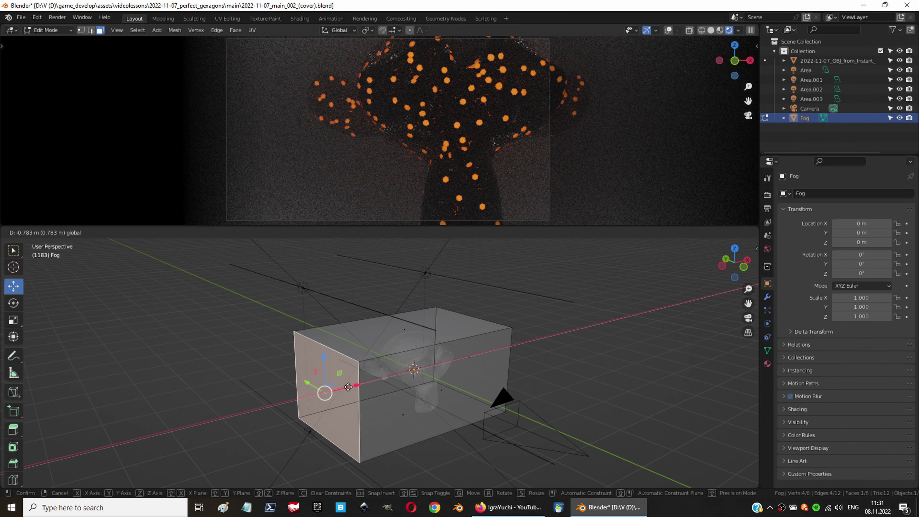
Raise Suzanne's Emission strength to 2.2, tidy the Emission node, and save the file
key("Tab")
middle_click_drag(154, 418, 74, 208)
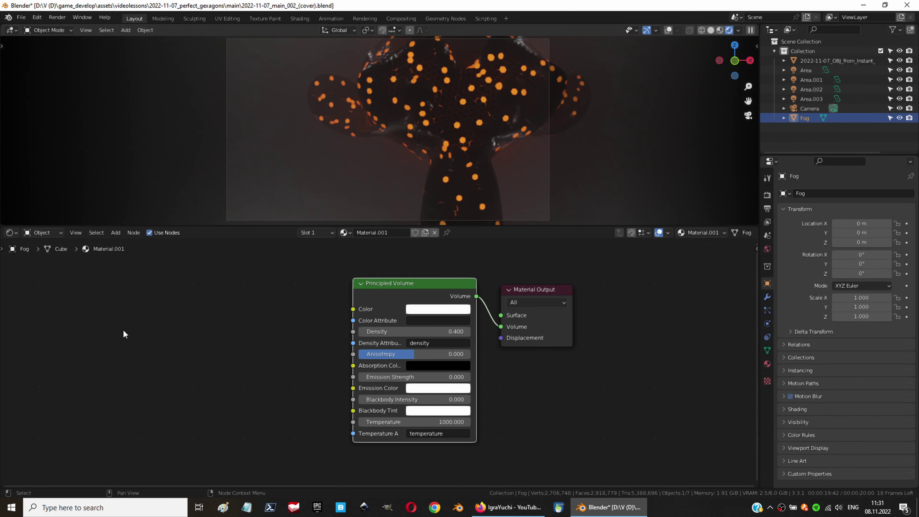
left_click(398, 152)
left_click_drag(213, 414, 213, 413)
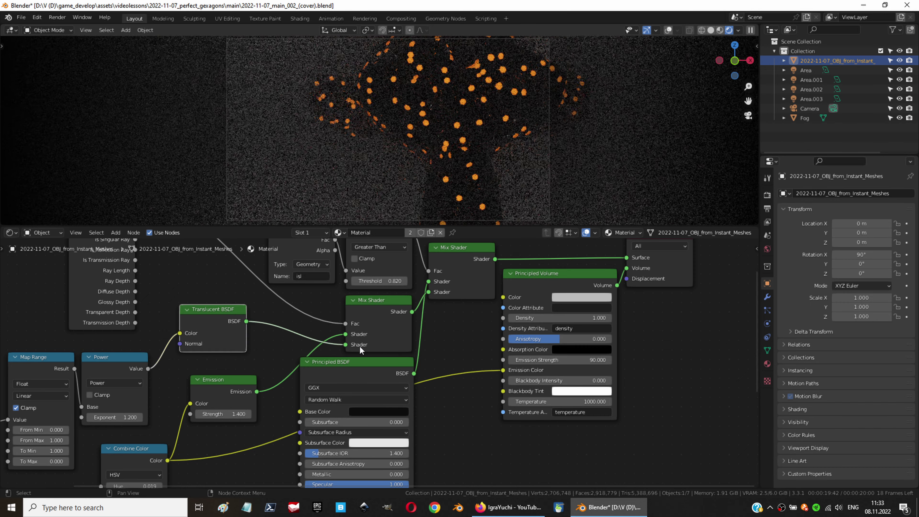
scroll(359, 345, "down", 1)
left_click_drag(339, 372, 377, 361)
left_click(377, 362)
key("ctrl+z")
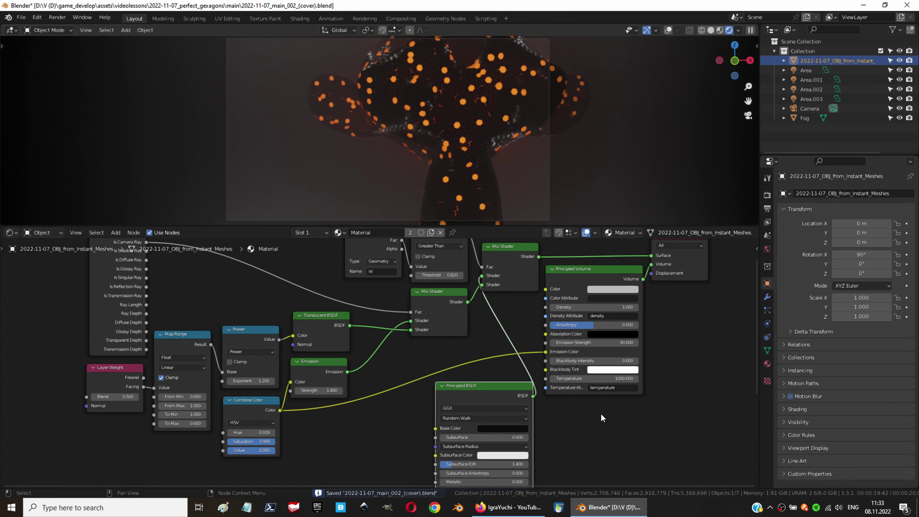
left_click(767, 195)
Darken the Fog volume's colour to a brightness value of 0.8
left_click(805, 118)
left_click(412, 289)
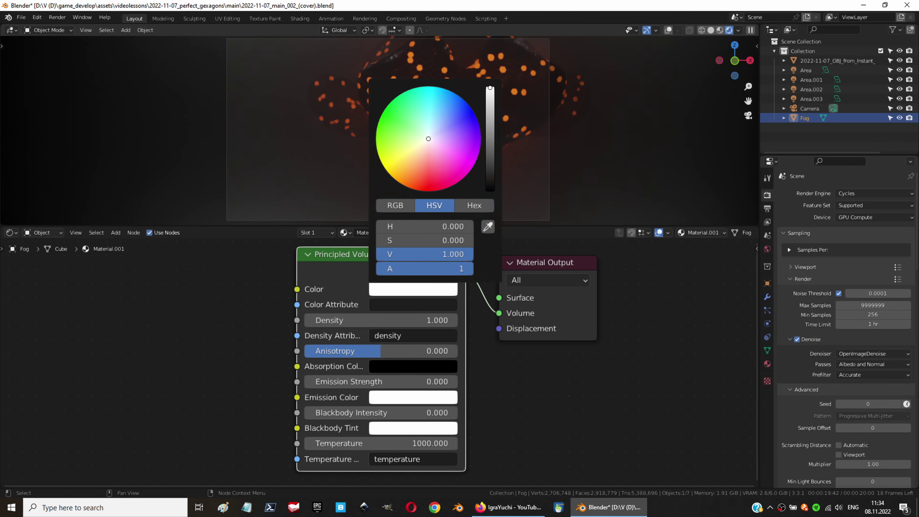
left_click_drag(490, 89, 490, 190)
left_click(413, 289)
double_click(425, 254)
type("0.8")
key("Return")
key("BackSpace")
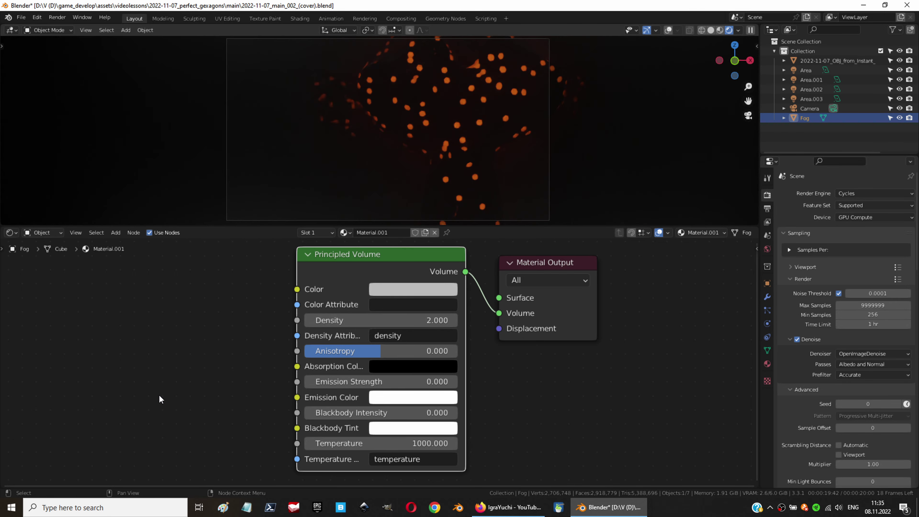
Check the area lights and Suzanne, then thin the Fog density to 0.700
left_click(811, 80)
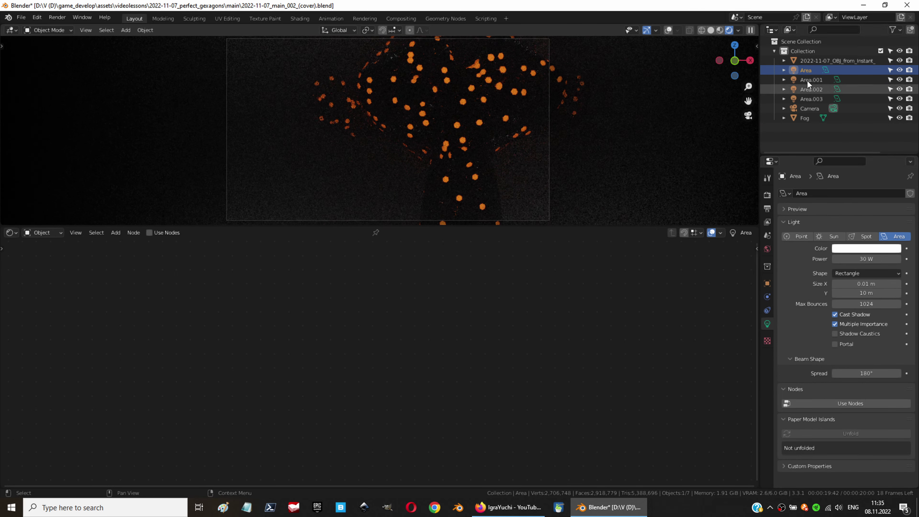
left_click(811, 99)
left_click(833, 60)
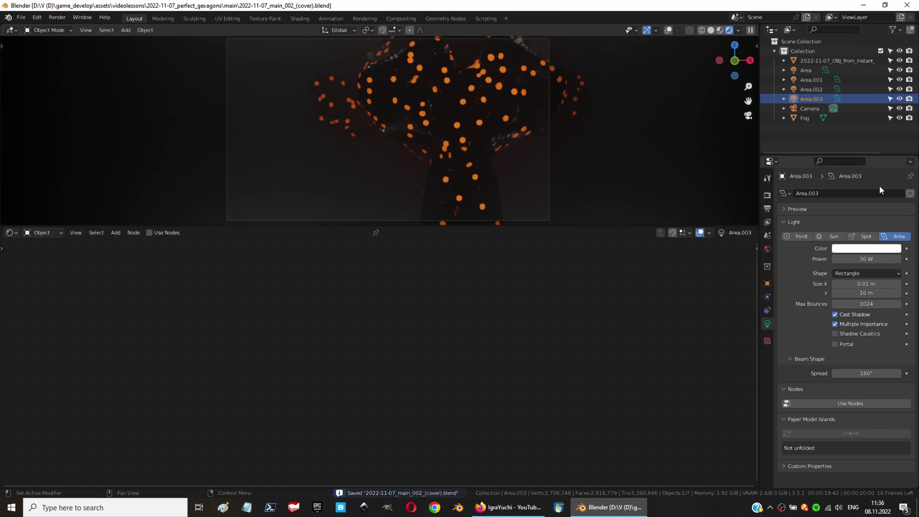
left_click(805, 118)
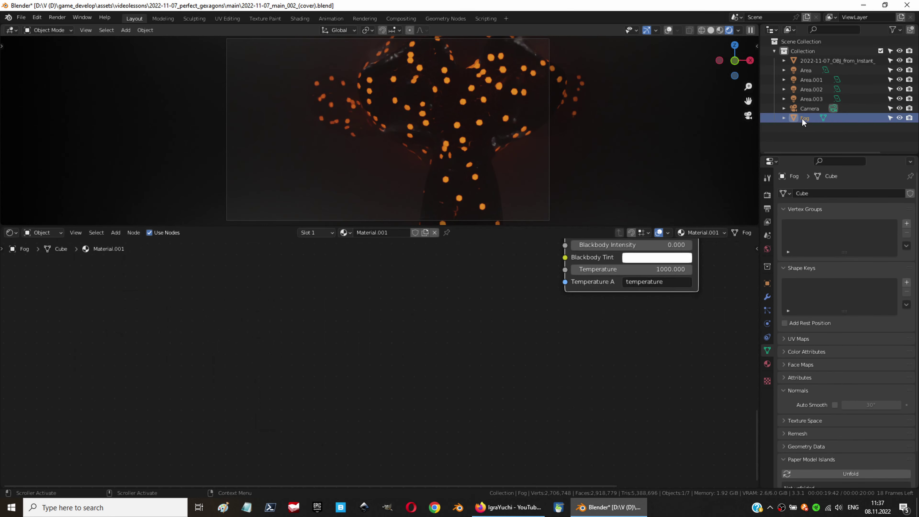
left_click(422, 299)
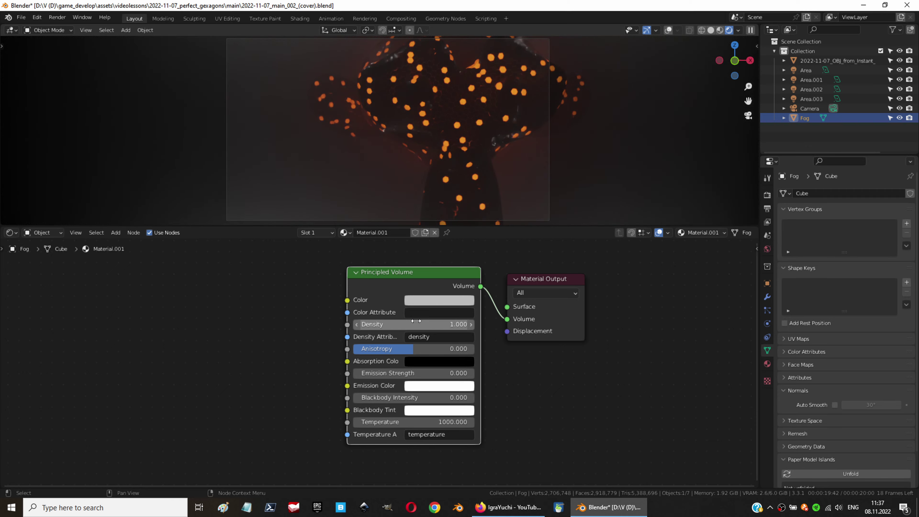
scroll(285, 427, "down", 3, "ctrl")
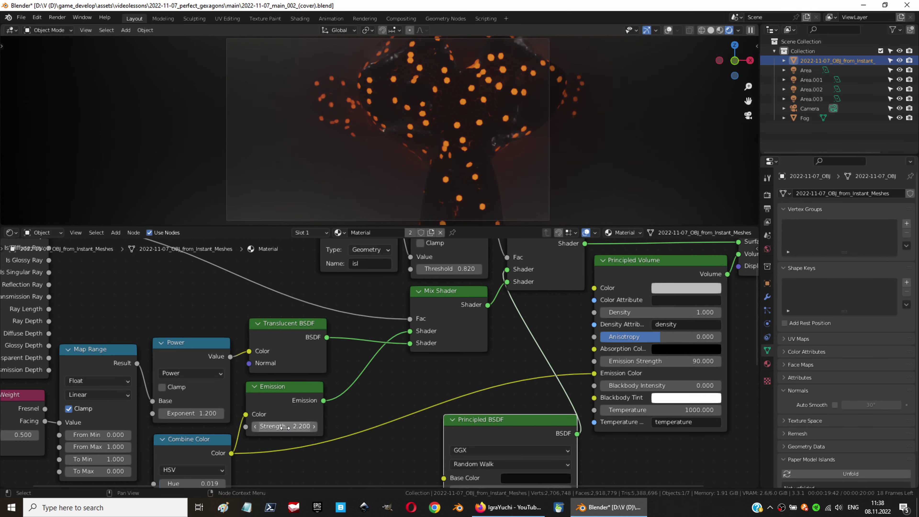
left_click(805, 118)
scroll(420, 339, "down", 3, "ctrl")
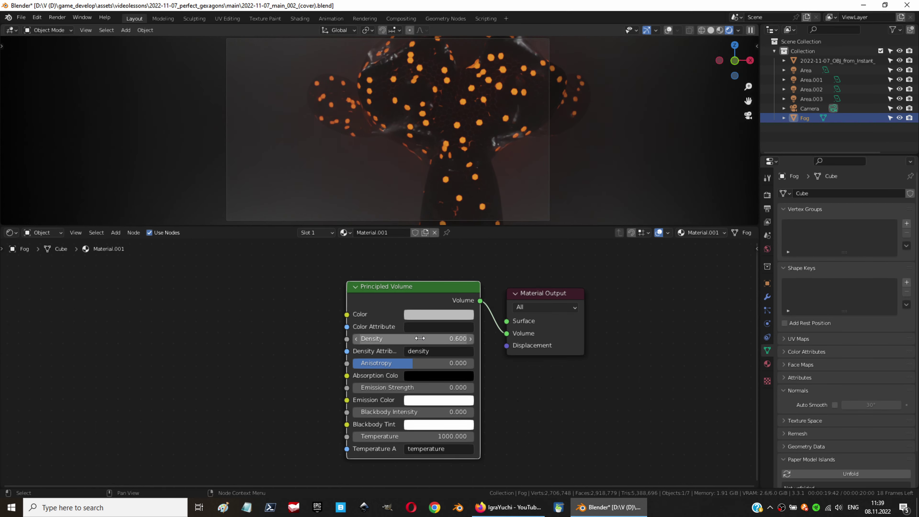
left_click(446, 315)
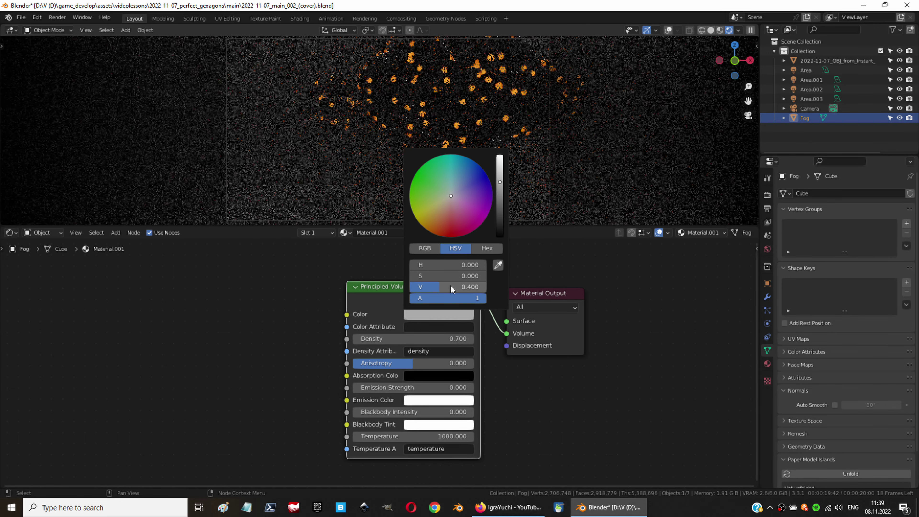
key("ctrl+z")
key("ctrl+z")
key("ctrl+z")
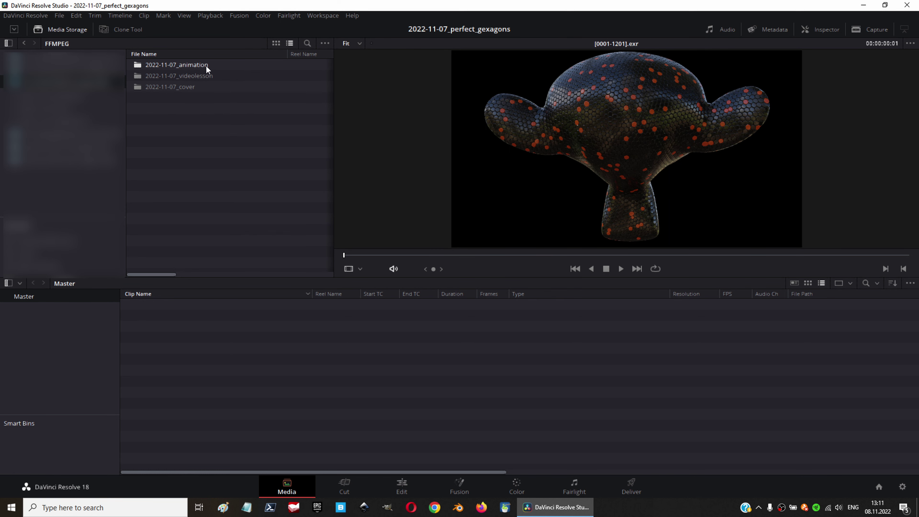
Add the animation folder to the Media Pool, put the EXR clip on Timeline 1, and open Color
right_click(206, 65)
left_click(340, 91)
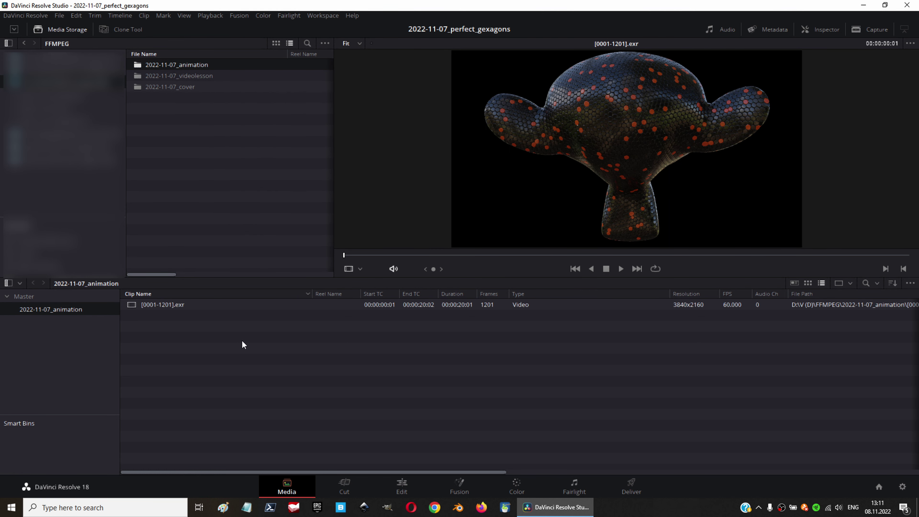
key("shift+4")
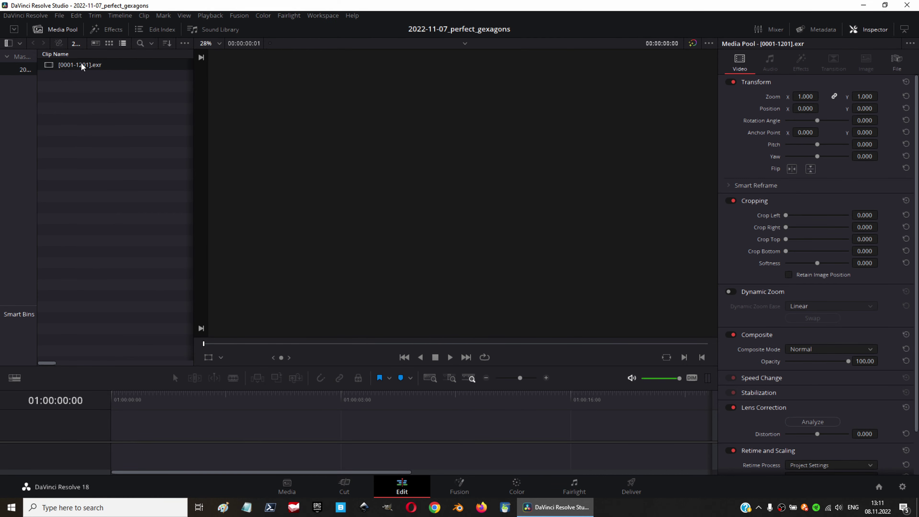
left_click_drag(78, 64, 117, 436)
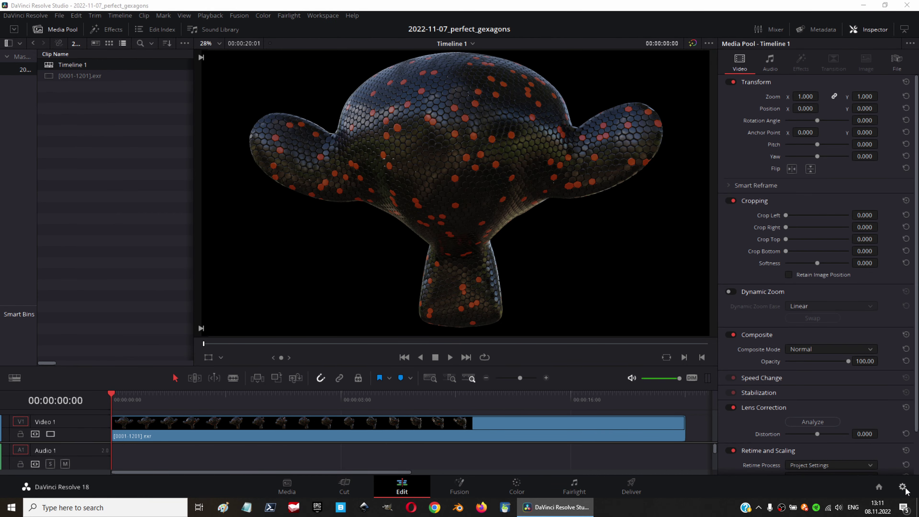
left_click(903, 488)
left_click(614, 437)
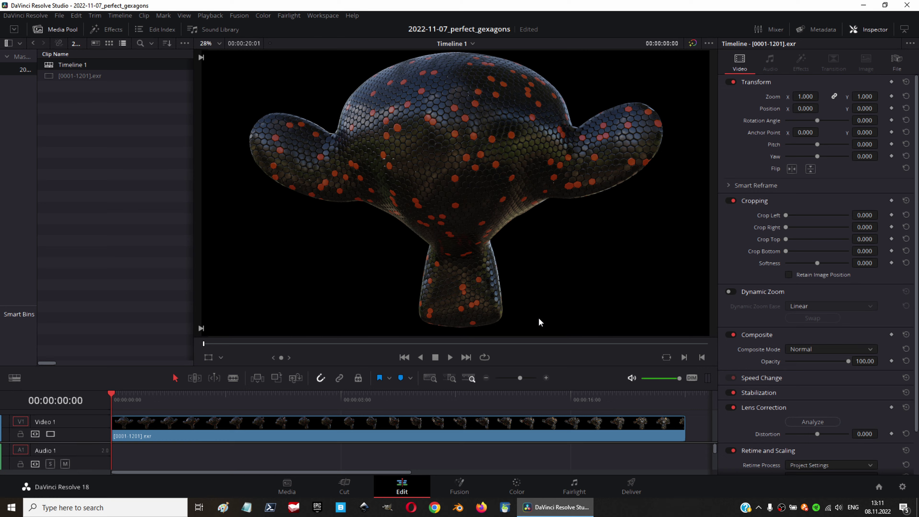
key("shift+6")
Nudge Contrast and Pivot slightly while inspecting the hexagon surface in the viewer
scroll(232, 43, "up", 3)
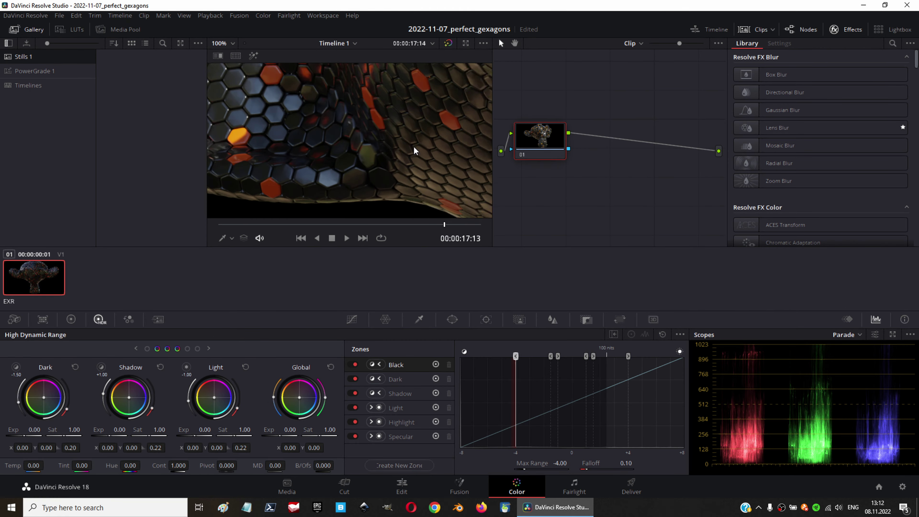
middle_click_drag(414, 150, 460, 184)
scroll(178, 465, "up", 1)
key("shift+z")
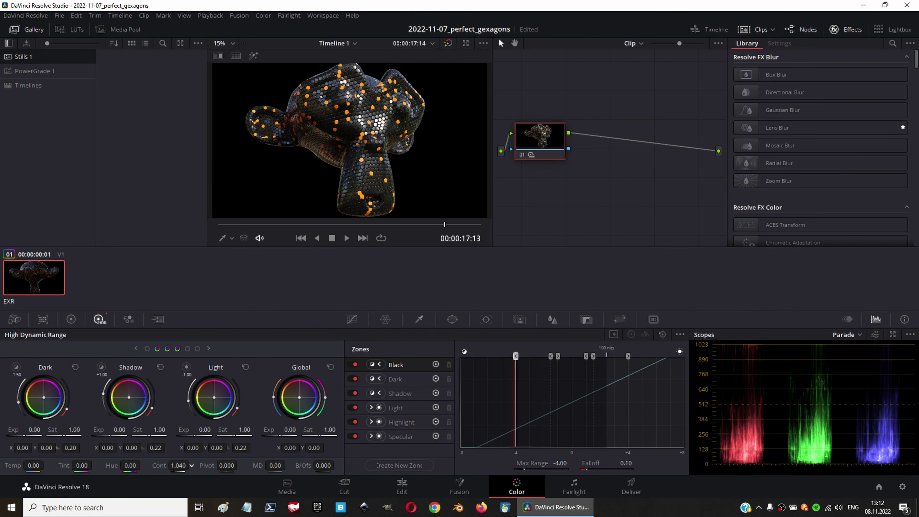
scroll(179, 466, "down", 1)
scroll(226, 465, "up", 5)
scroll(227, 466, "up", 5)
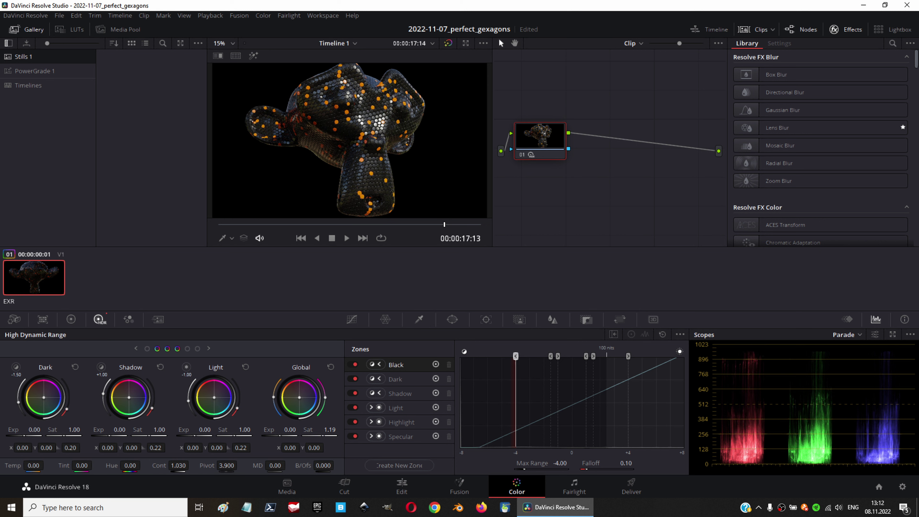
scroll(329, 430, "up", 1)
scroll(809, 150, "down", 8)
scroll(809, 150, "down", 7)
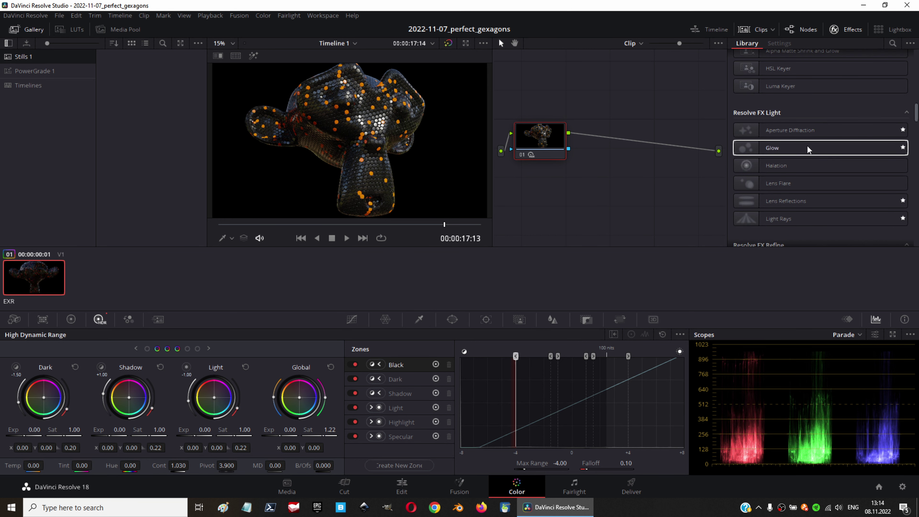
Add a Glow node after node 01 outputting the glowing image, with reduced spread and adjusted gain
left_click(799, 151)
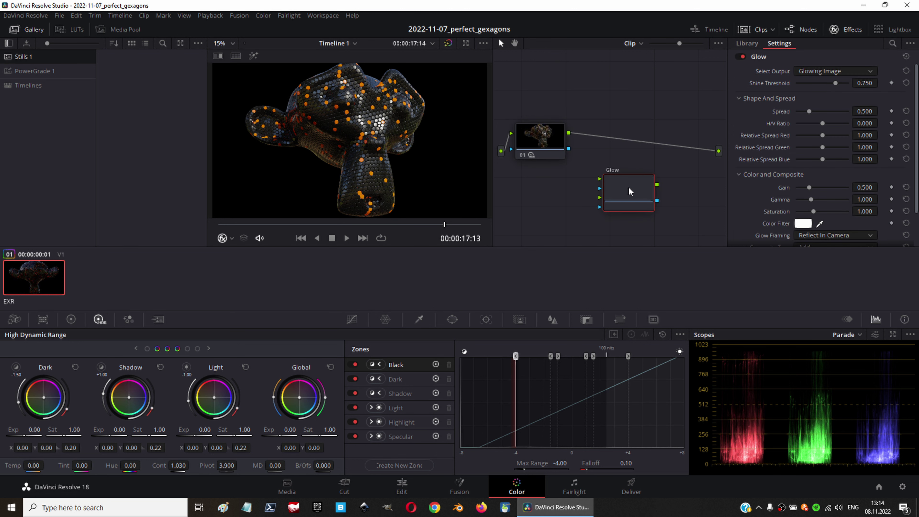
left_click_drag(792, 152, 624, 143)
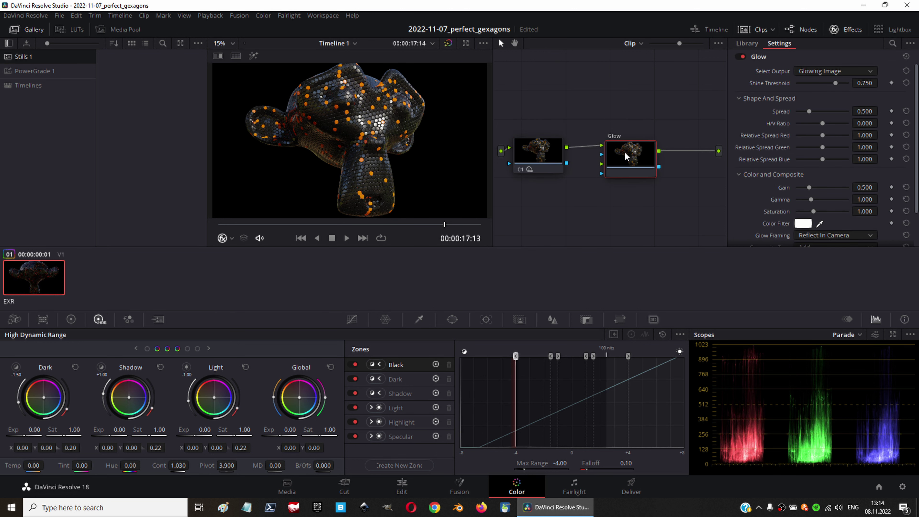
left_click_drag(836, 111, 800, 121)
left_click(835, 71)
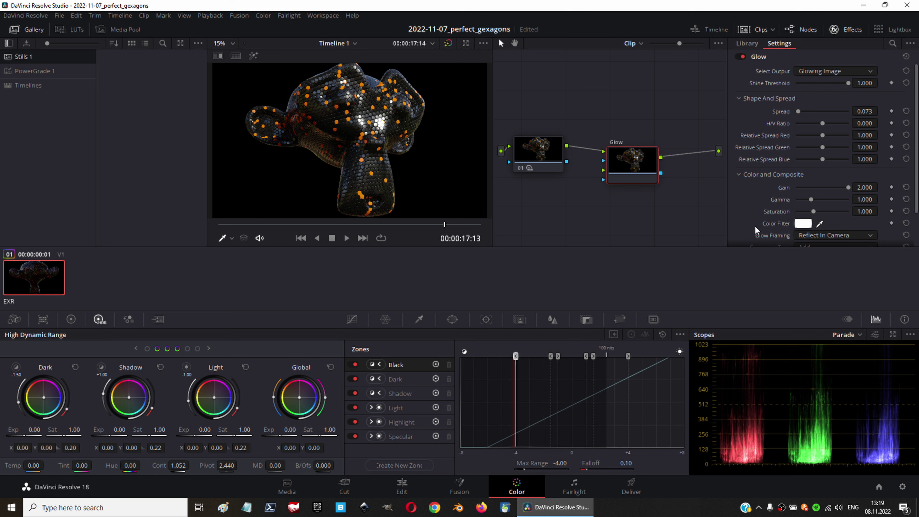
mouse_move(847, 188)
left_mouse_down()
mouse_move(788, 197)
mouse_move(824, 196)
left_mouse_up()
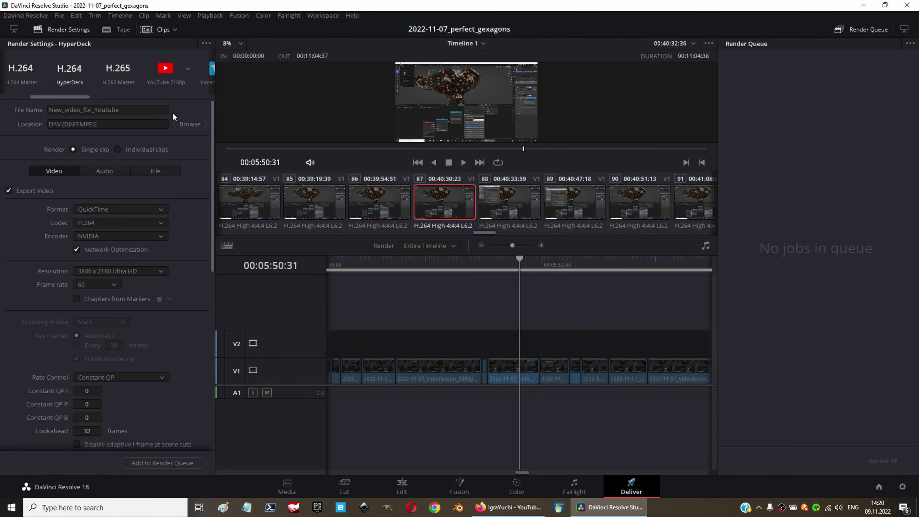
Use the H.264 Master preset: QuickTime, H.264, NVIDIA encoder, 3840 x 2160
left_click(166, 68)
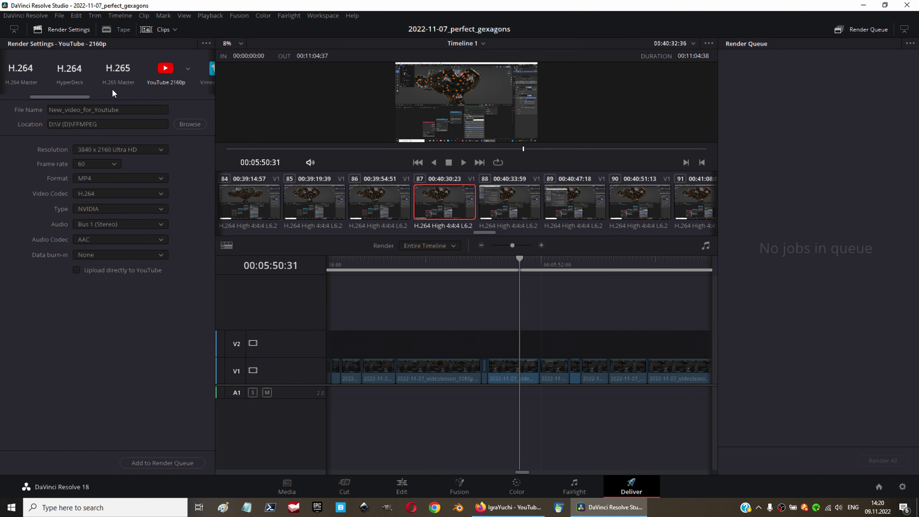
scroll(77, 100, "left", 3)
left_click(121, 74)
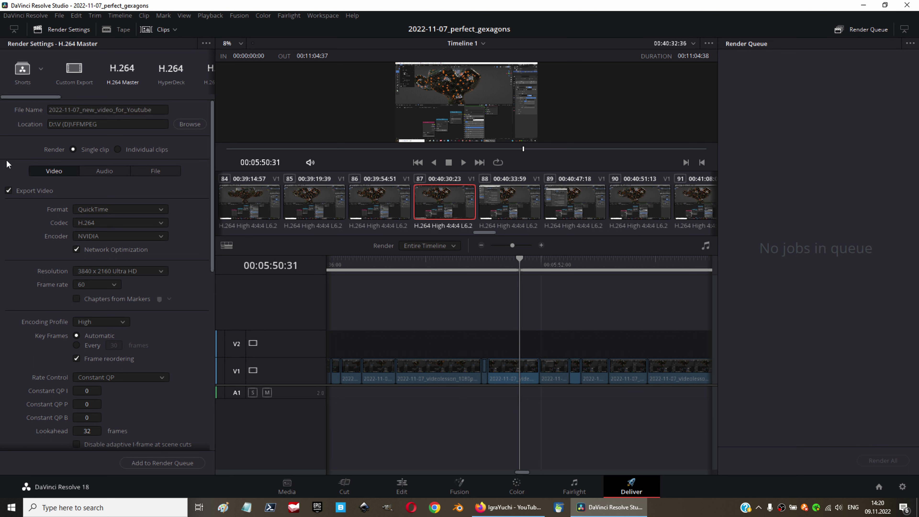
left_click(104, 210)
left_click(97, 317)
left_click(119, 224)
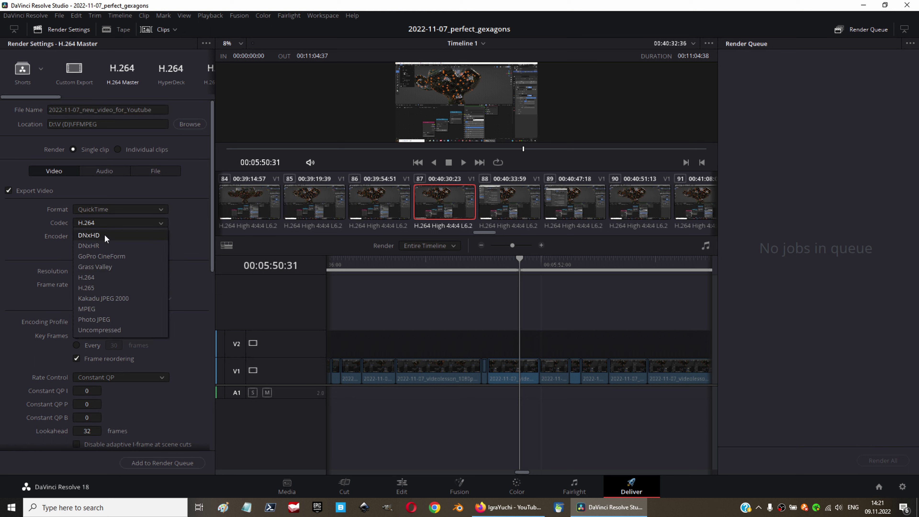
left_click(90, 277)
left_click(111, 236)
left_click(90, 245)
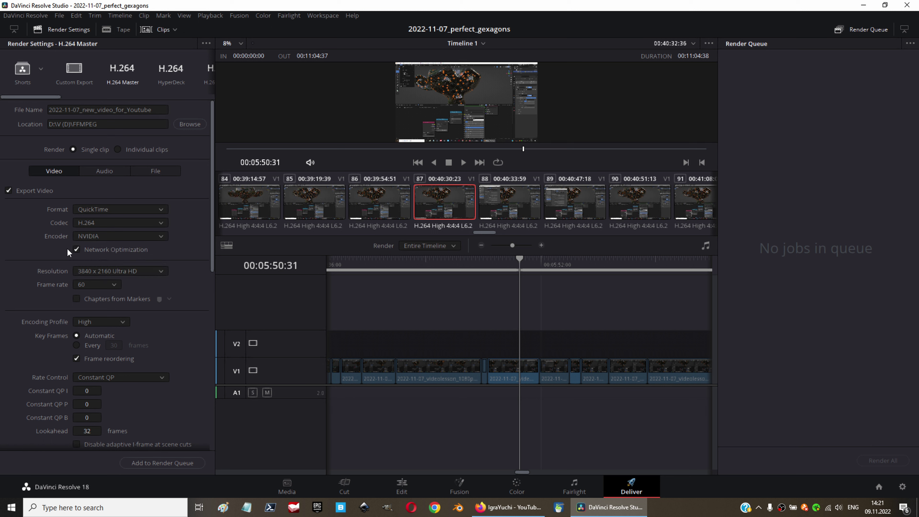
left_click(159, 270)
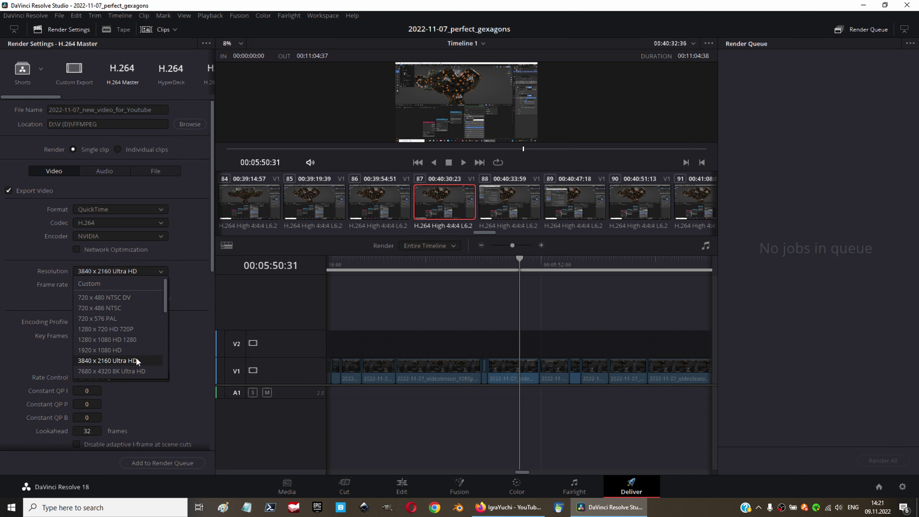
left_click(113, 361)
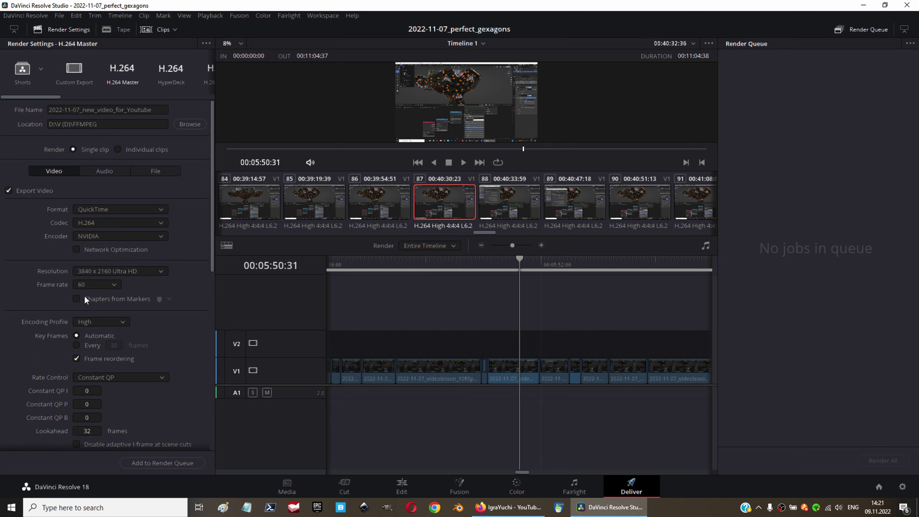
Set the encoding profile and Constant QP rate control values
scroll(145, 243, "down", 3)
left_click(117, 245)
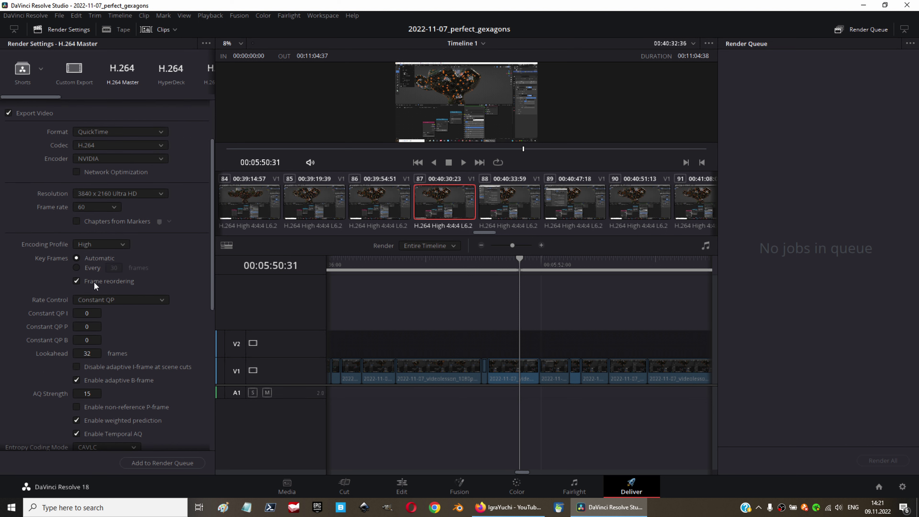
left_click(97, 299)
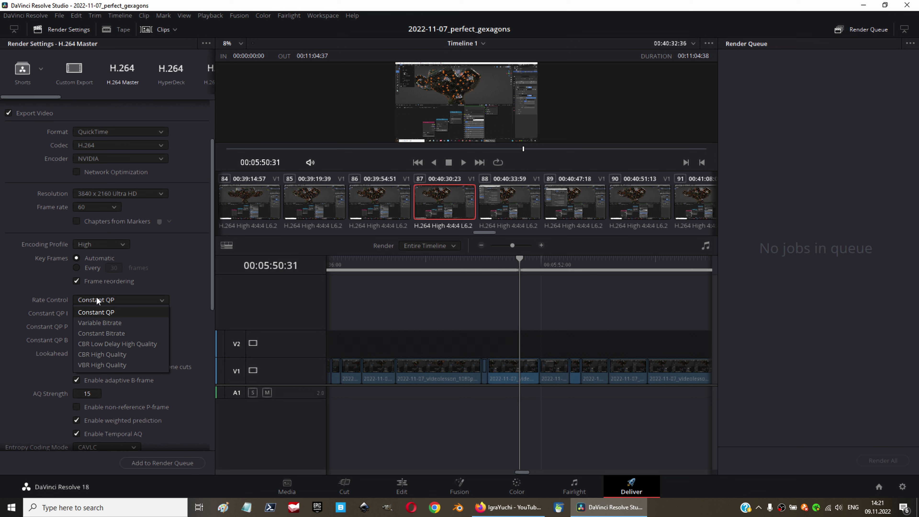
left_click(136, 313)
left_click(86, 314)
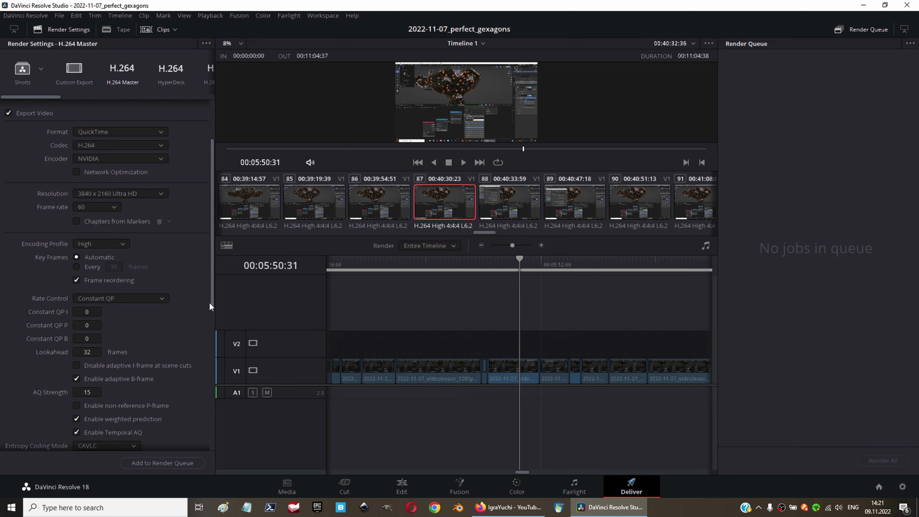
left_click_drag(210, 306, 209, 335)
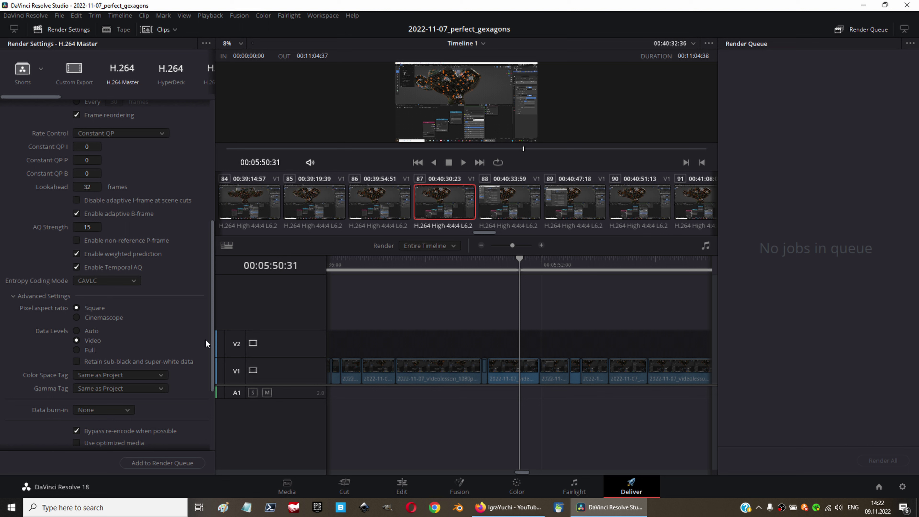
mouse_move(210, 339)
left_mouse_down()
mouse_move(214, 366)
mouse_move(202, 365)
left_mouse_up()
Tag the export colour space and gamma as Rec.709
left_click(148, 296)
left_click(91, 427)
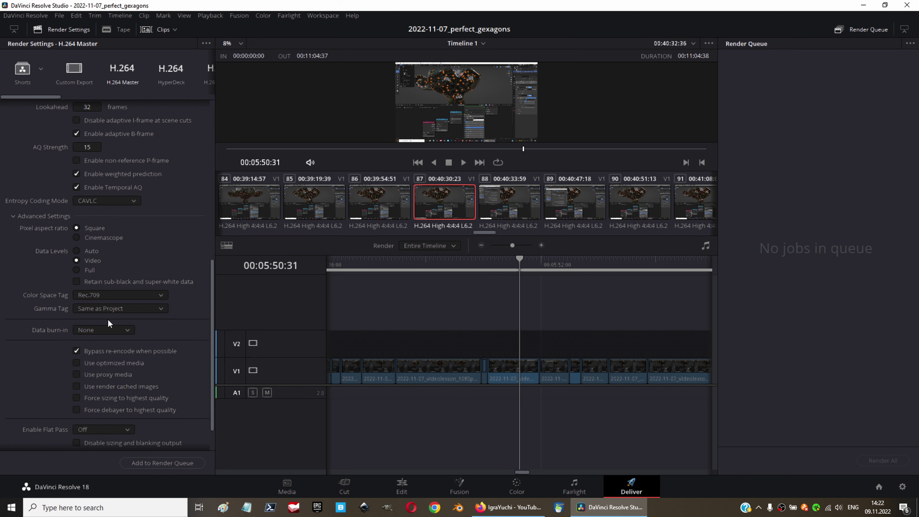
left_click(119, 308)
left_click_drag(204, 336, 208, 380)
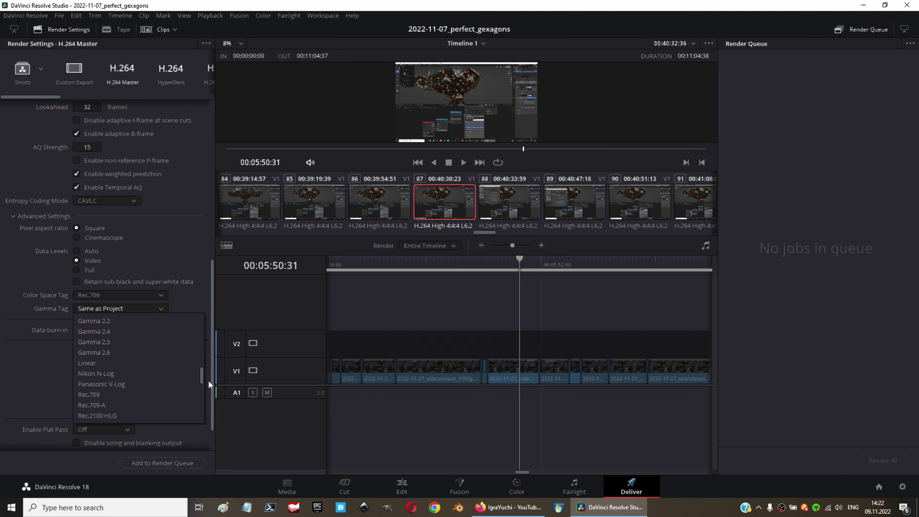
left_click(138, 391)
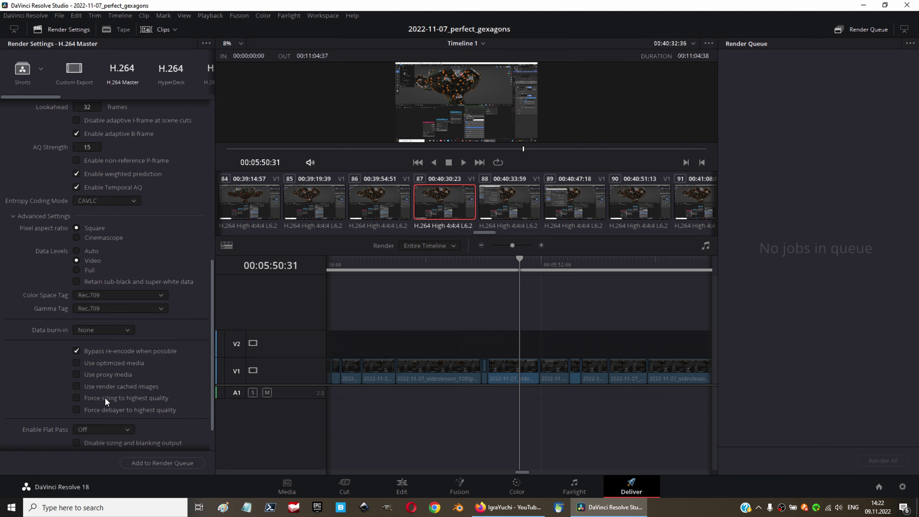
left_click_drag(214, 395, 208, 200)
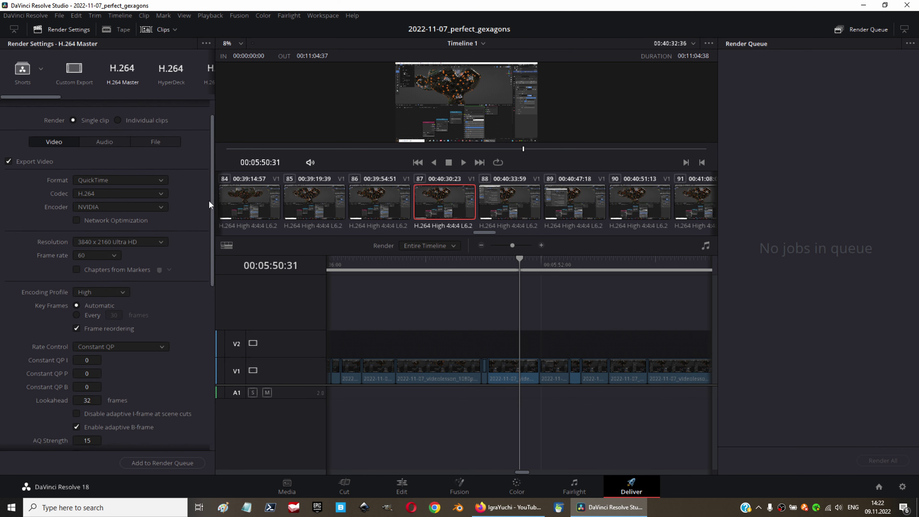
Set Linear PCM audio at 48000 Hz, enable start frame and timecode naming, and queue the render
left_click(109, 171)
left_click(97, 209)
left_click(97, 231)
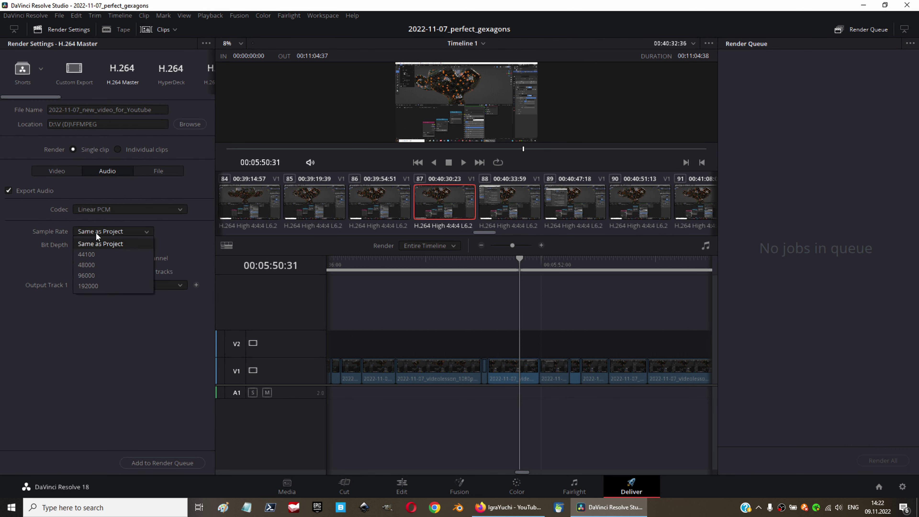
left_click(94, 261)
left_click(159, 171)
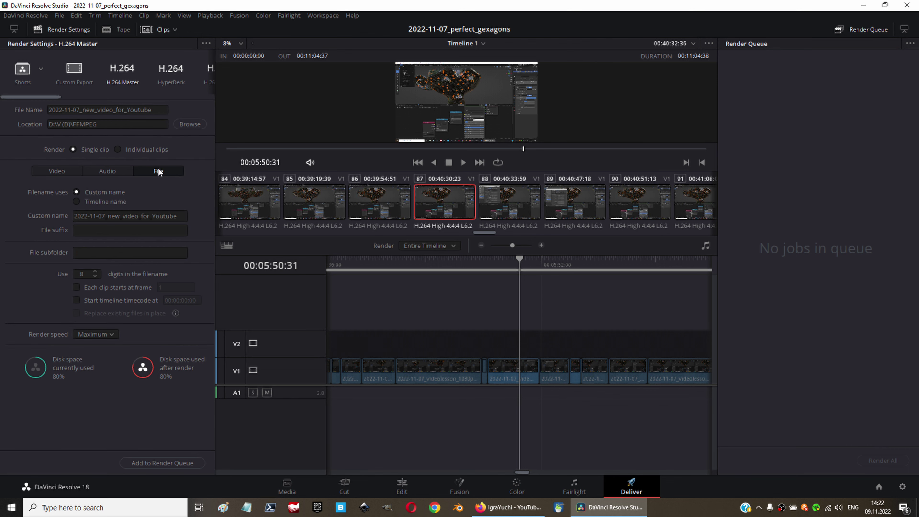
left_click(77, 287)
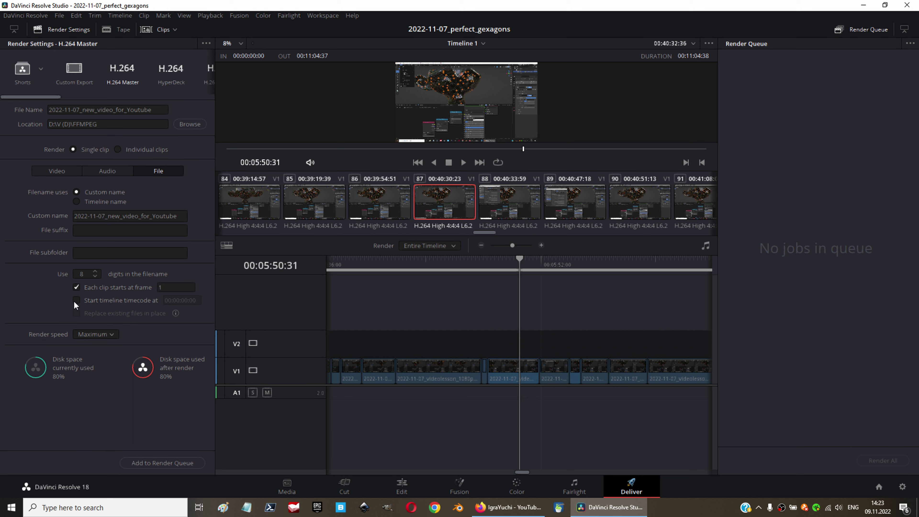
left_click(173, 466)
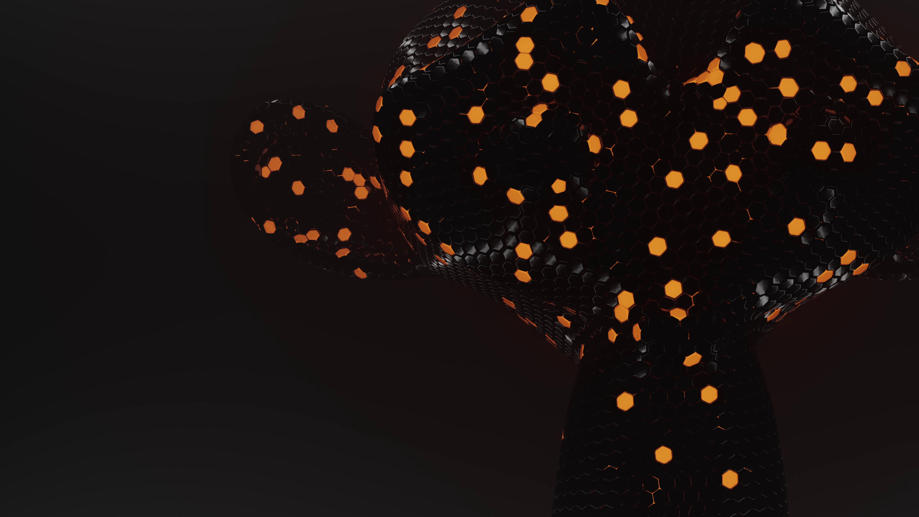